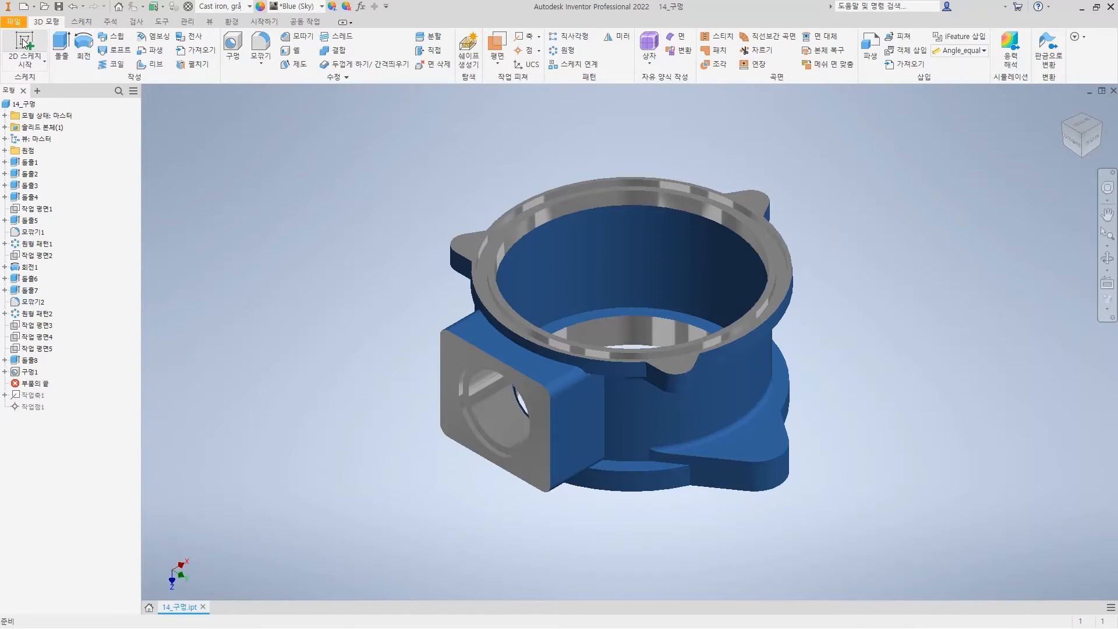
Start a sketch on the housing's top flange face and place a center point roughly in the middle of the upper-left lug.
left_click(25, 44)
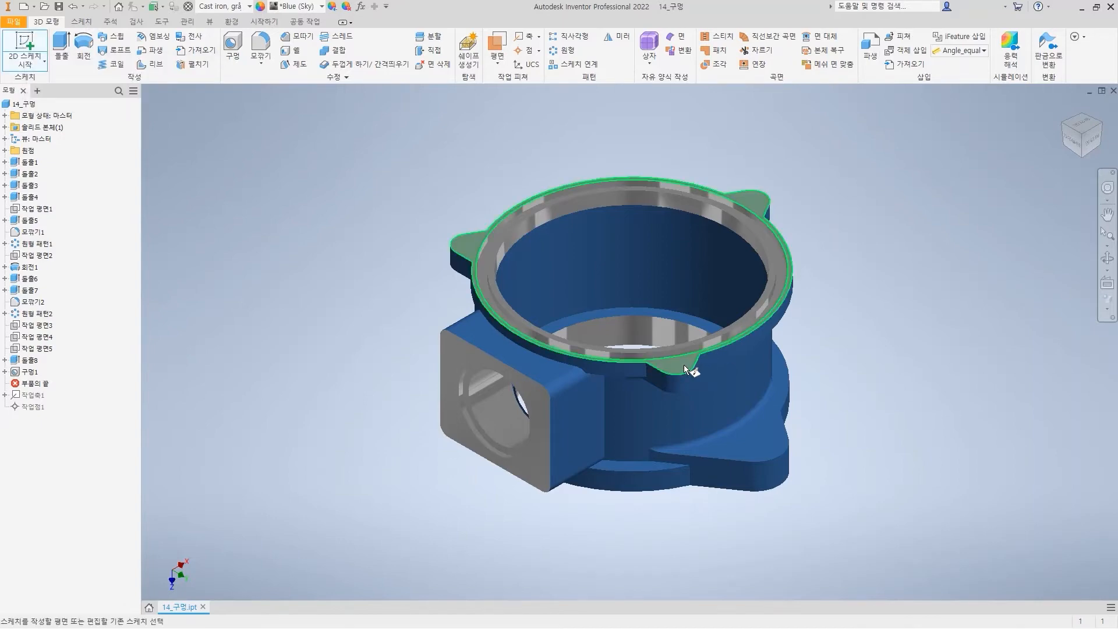
left_click(684, 365)
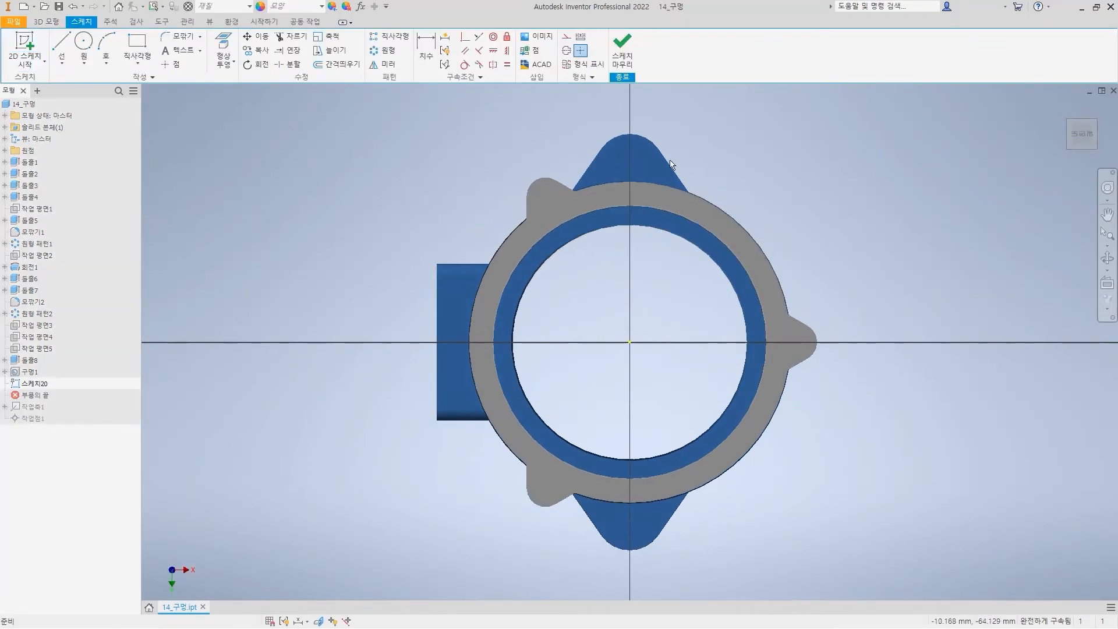
left_click(171, 64)
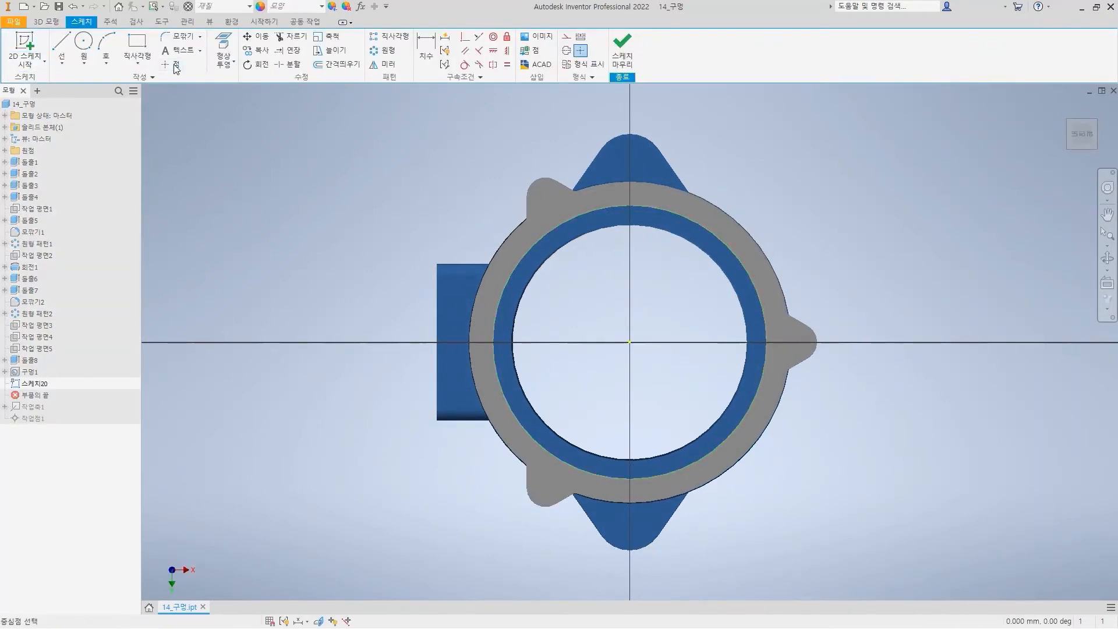
left_click(582, 53)
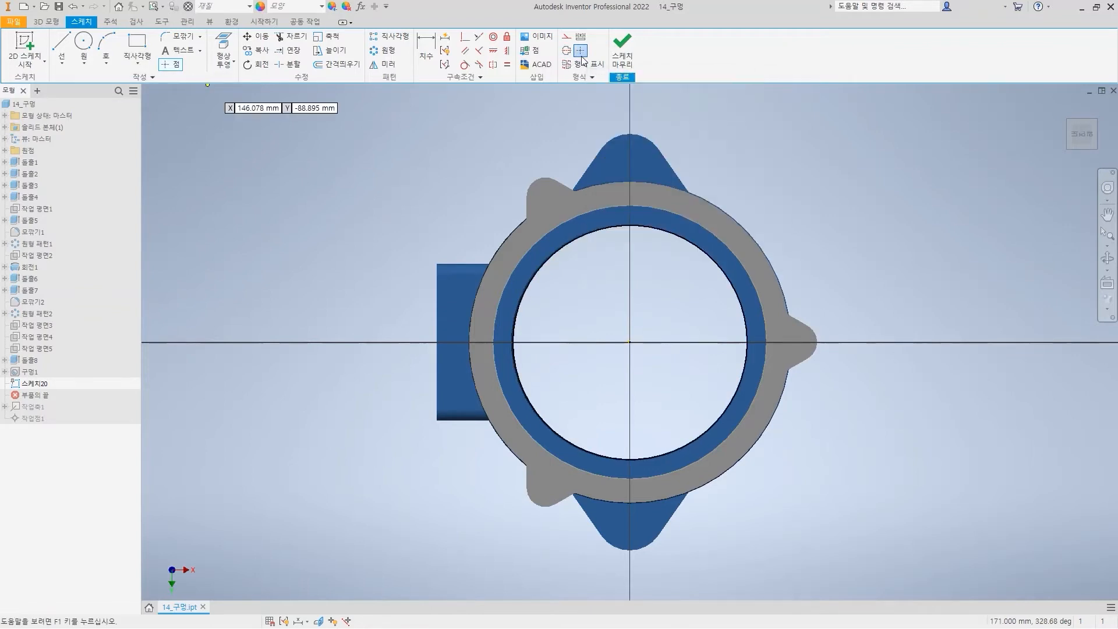
left_click(546, 196)
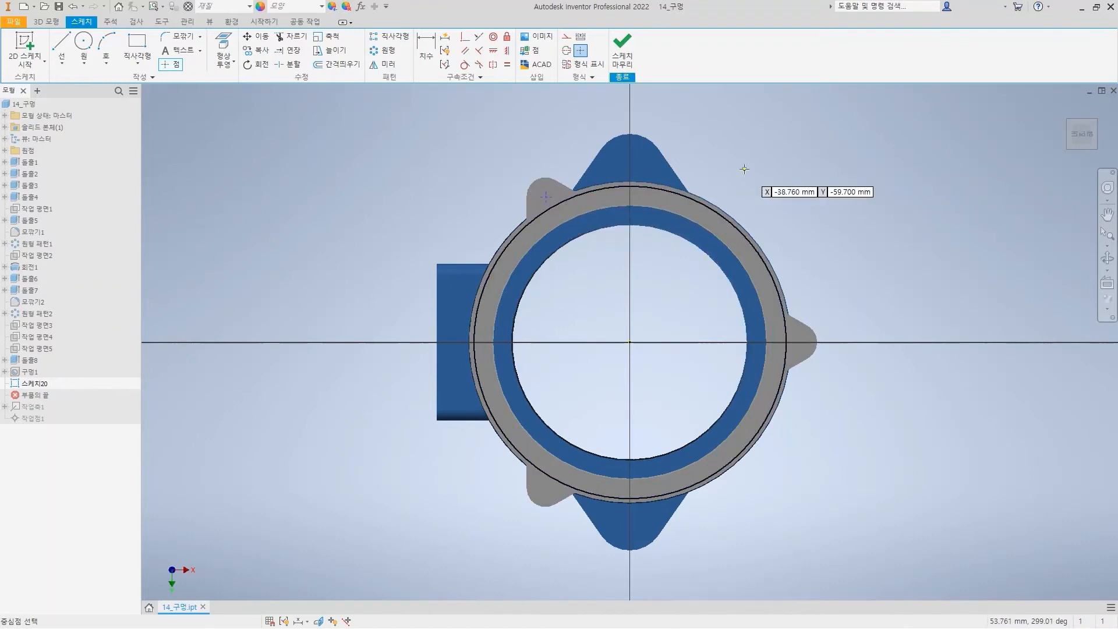
key("Escape")
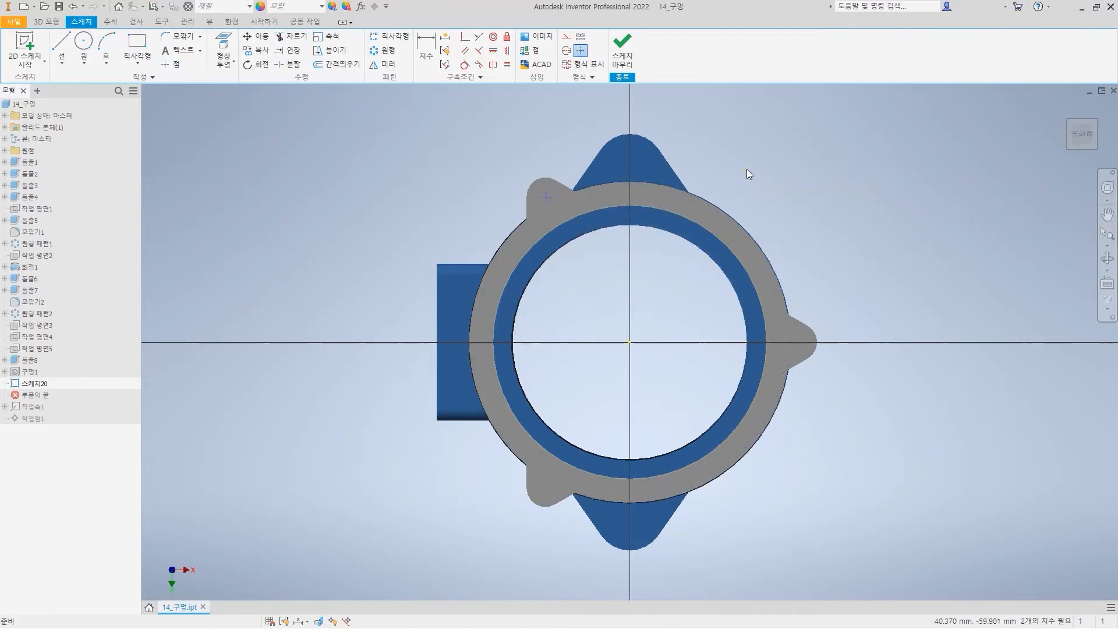
Move the sketch point on the upper-left lug away from the lug's arc center, toward the ring.
scroll(538, 254, "up", 5)
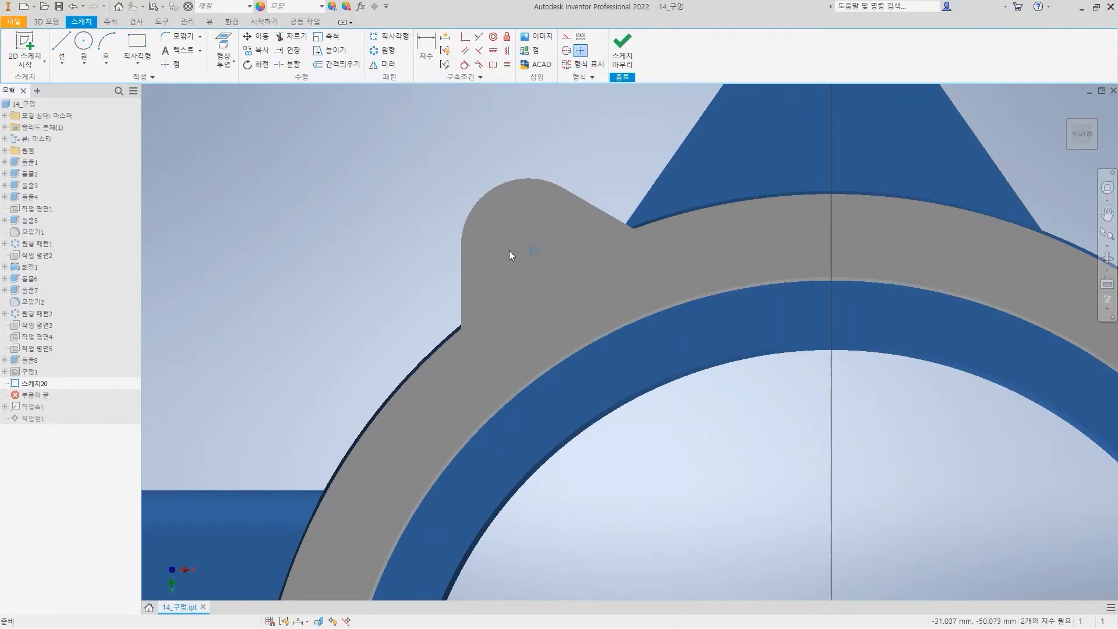
key("Escape")
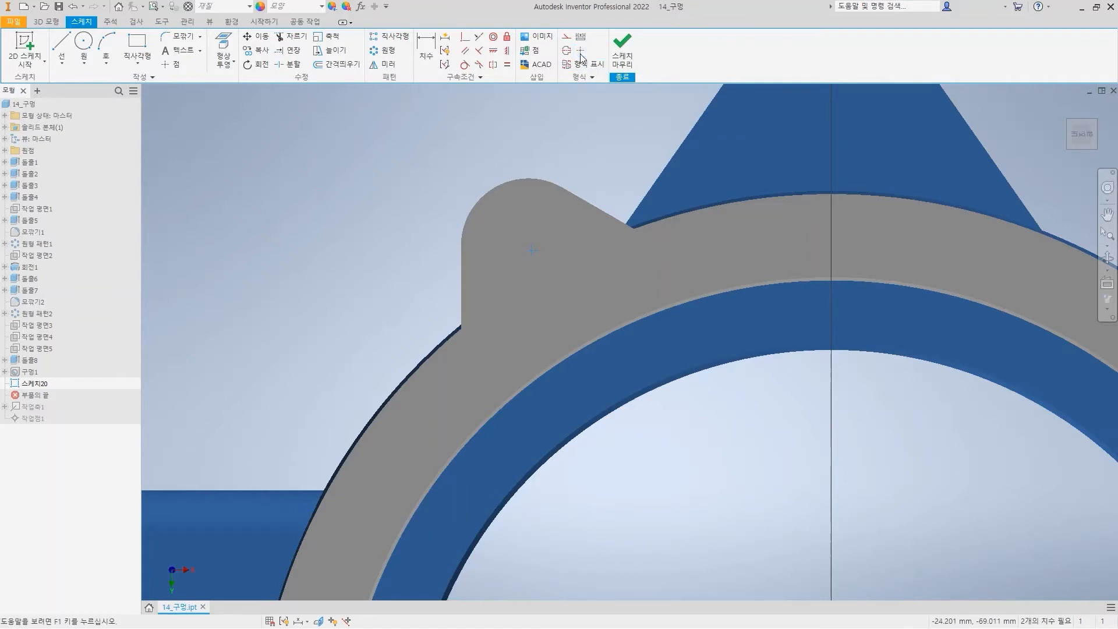
left_click(530, 250)
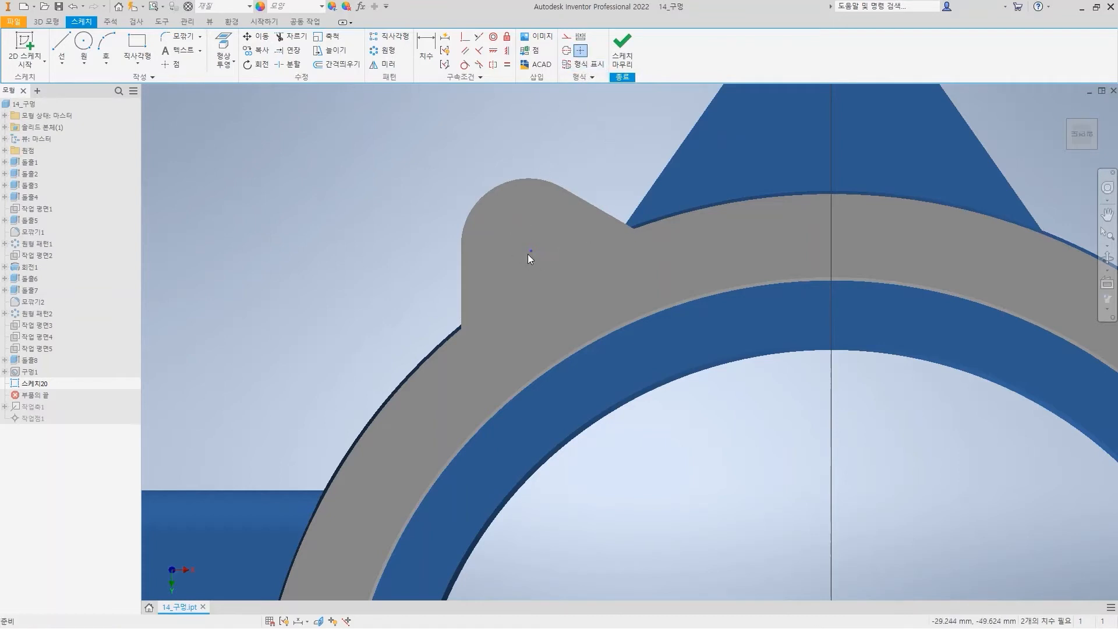
key("Escape")
left_click_drag(529, 251, 569, 269)
mouse_move(563, 183)
left_mouse_down()
mouse_move(529, 172)
mouse_move(465, 234)
left_mouse_up()
mouse_move(511, 211)
left_mouse_down()
mouse_move(516, 222)
mouse_move(531, 217)
left_mouse_up()
left_click(560, 229)
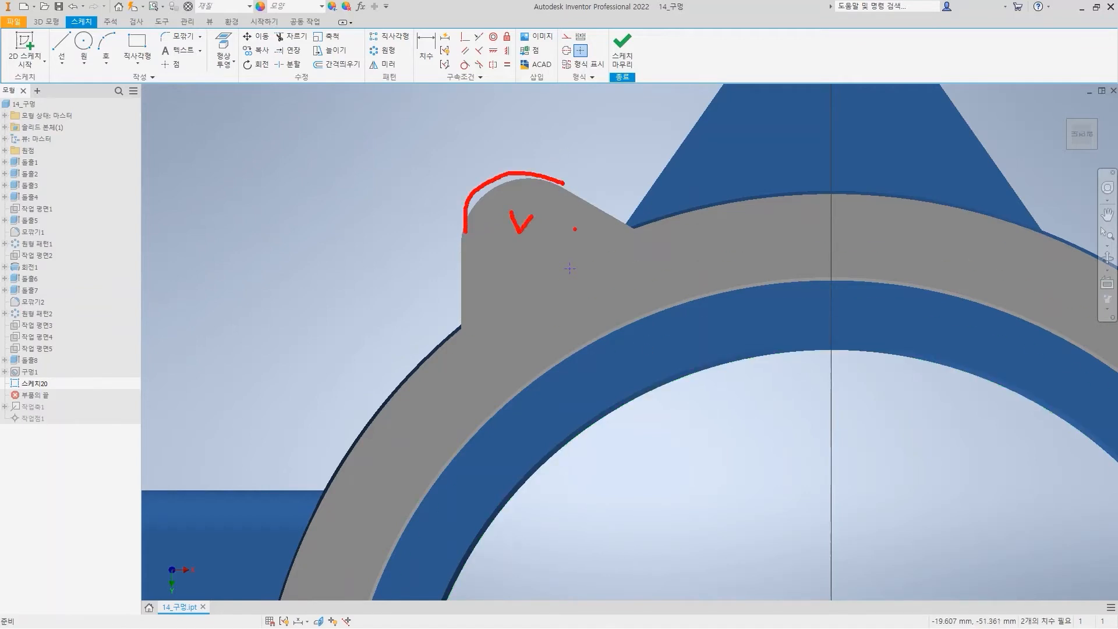
Project the upper-left lug's rounded edge and constrain the sketch point coincident with that arc's center.
left_click(224, 50)
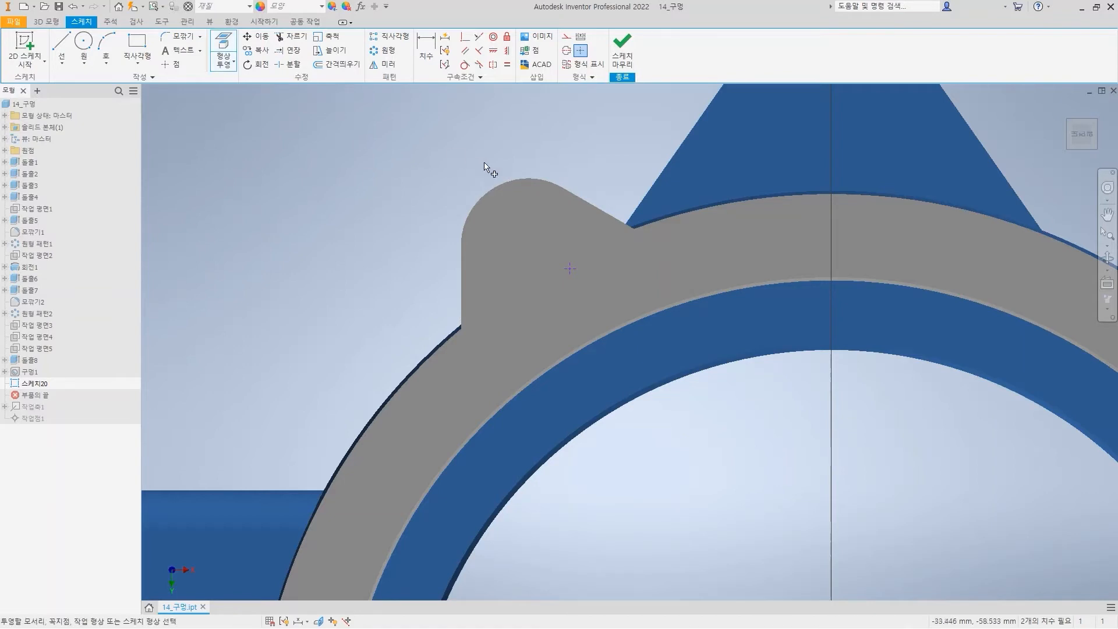
left_click(498, 184)
left_click(465, 38)
left_click(574, 270)
left_click(527, 247)
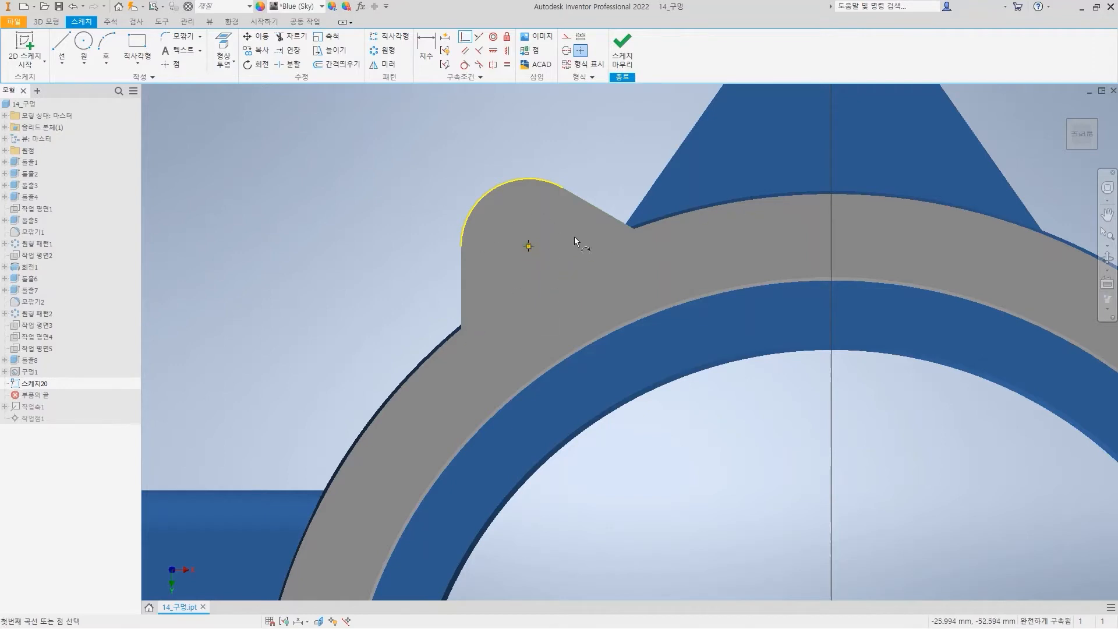
scroll(778, 402, "up", 5)
middle_click_drag(791, 414, 518, 269)
key("Escape")
Place a second center point at the arc center of the right-hand lug.
scroll(799, 327, "down", 6)
mouse_move(778, 394)
middle_mouse_down()
mouse_move(799, 328)
mouse_move(806, 367)
middle_mouse_up()
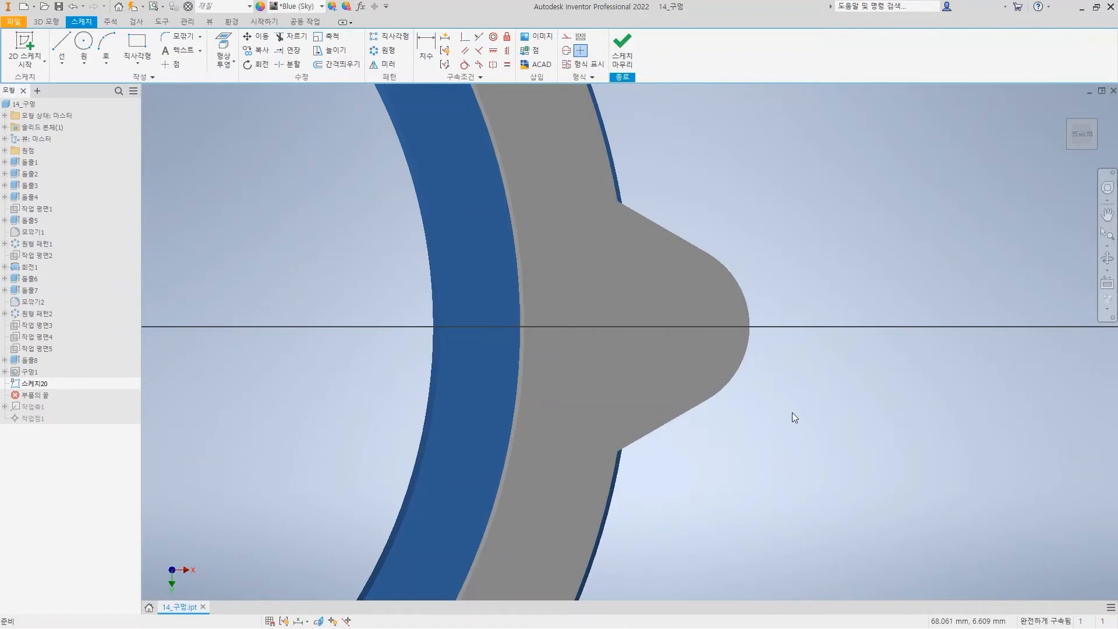
left_click(170, 65)
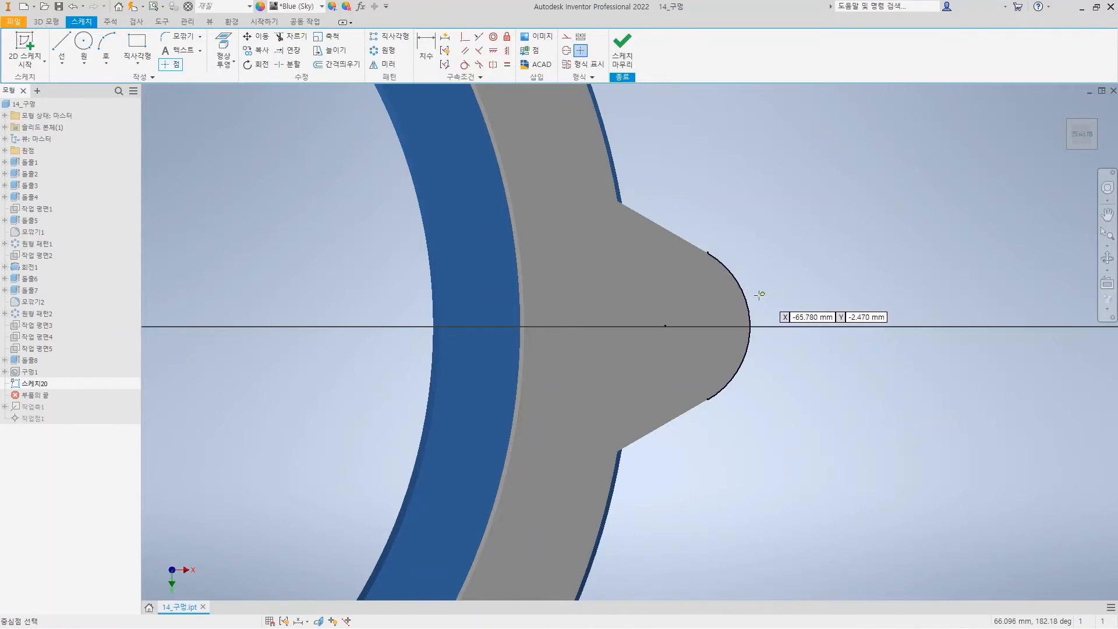
left_click(665, 326)
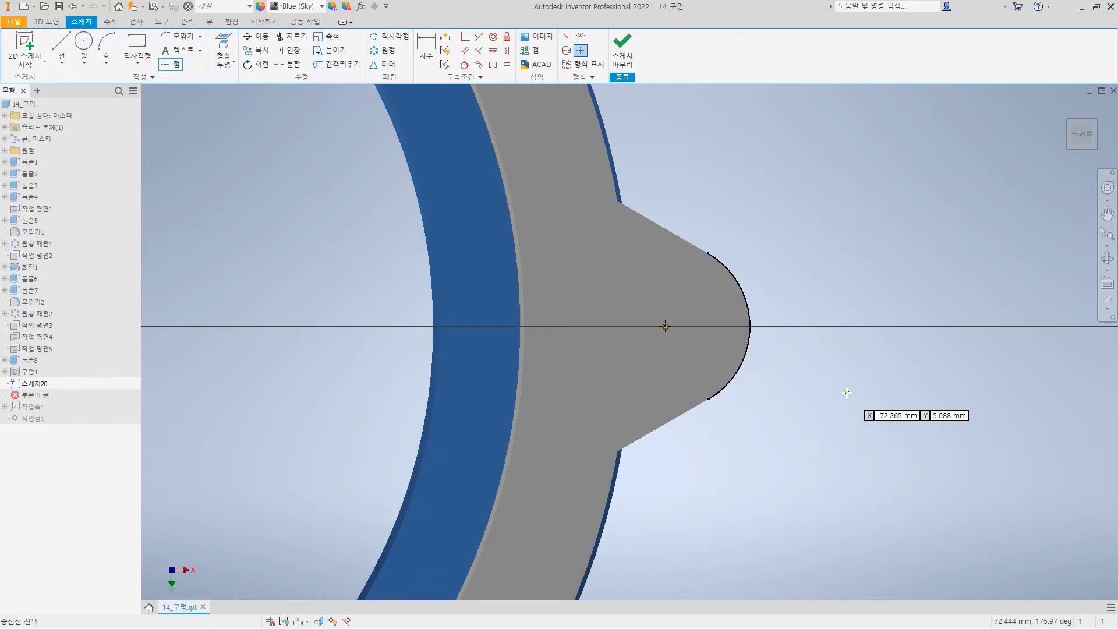
Place a third center point at the arc center of the lower-left lug and finish the sketch.
scroll(845, 392, "down", 4)
mouse_move(793, 440)
middle_mouse_down()
mouse_move(843, 351)
mouse_move(868, 341)
middle_mouse_up()
scroll(442, 553, "up", 3)
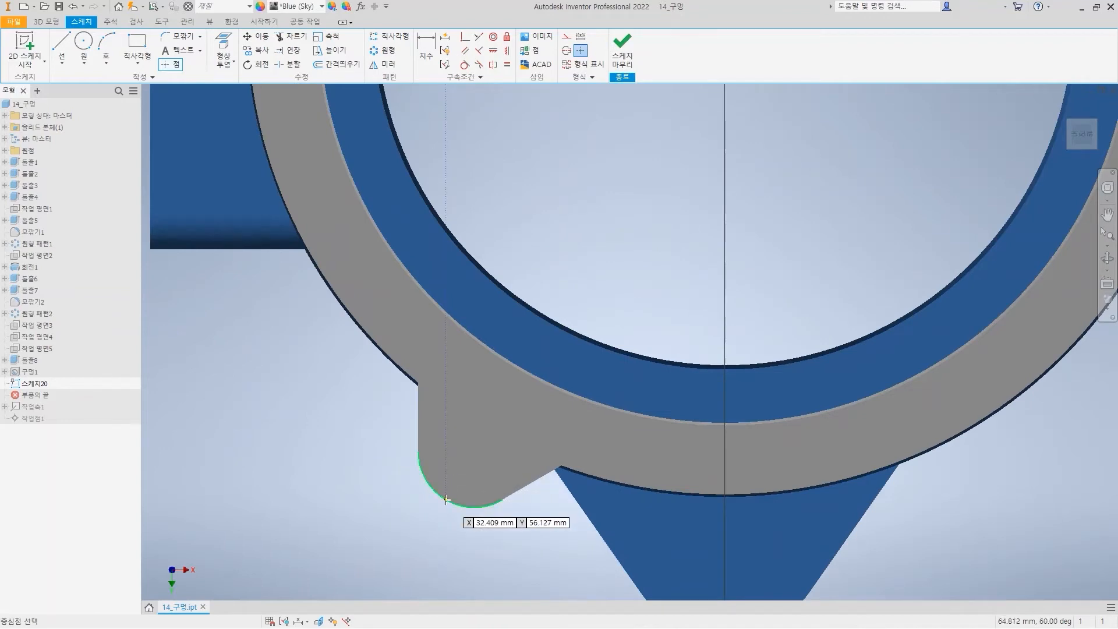
left_click(474, 451)
key("Escape")
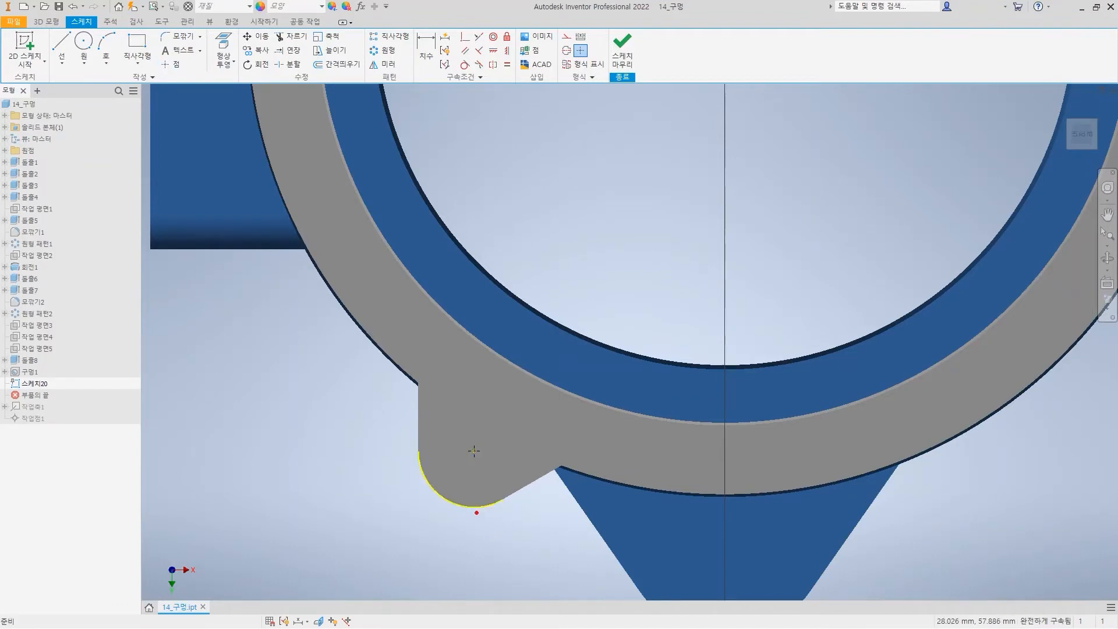
scroll(867, 362, "up", 3)
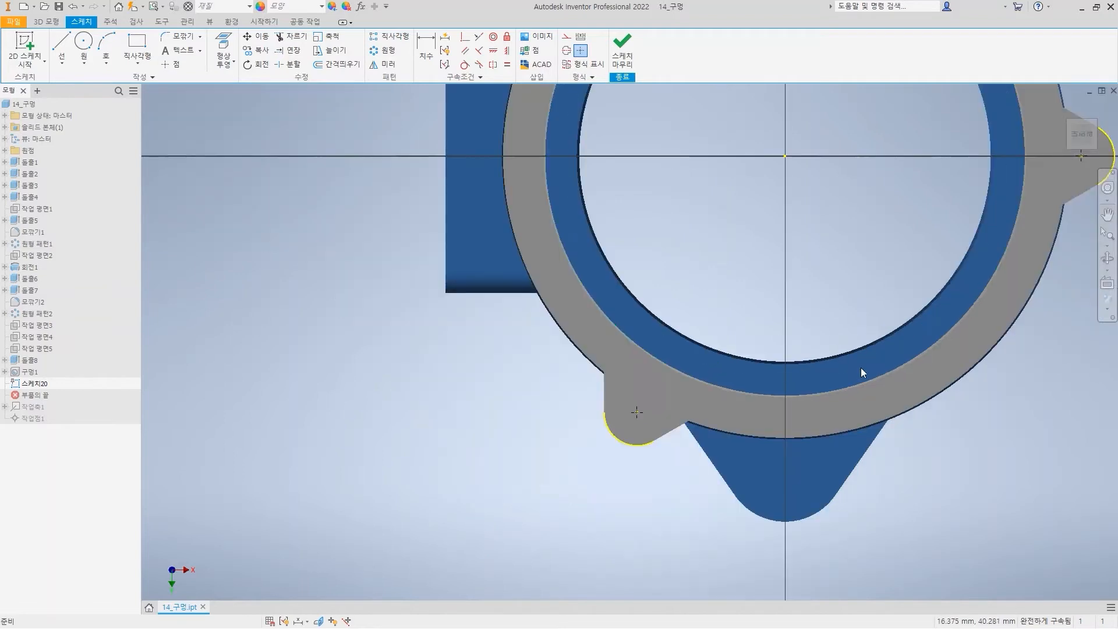
middle_click_drag(866, 362, 699, 438)
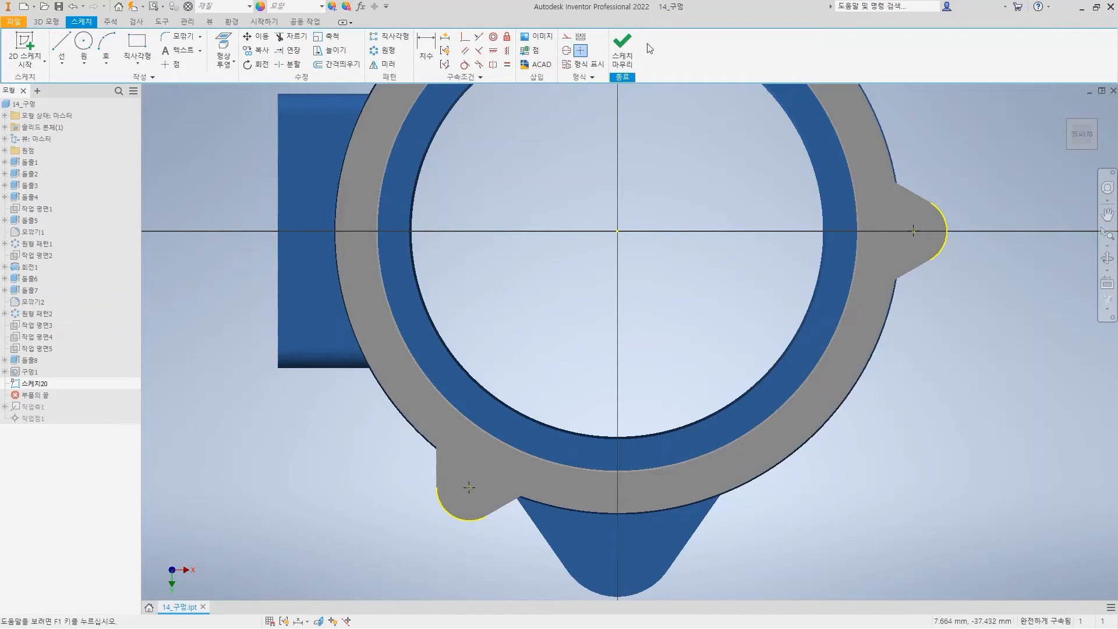
left_click(623, 53)
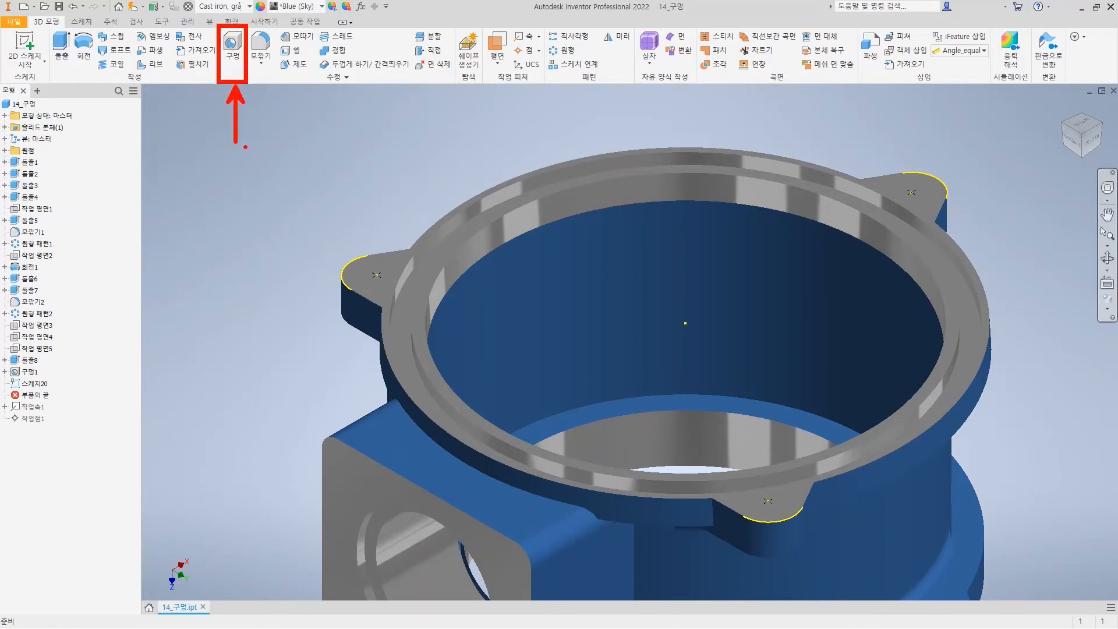
Start a Hole feature and reselect the three lug center points as its positions.
left_click(233, 47)
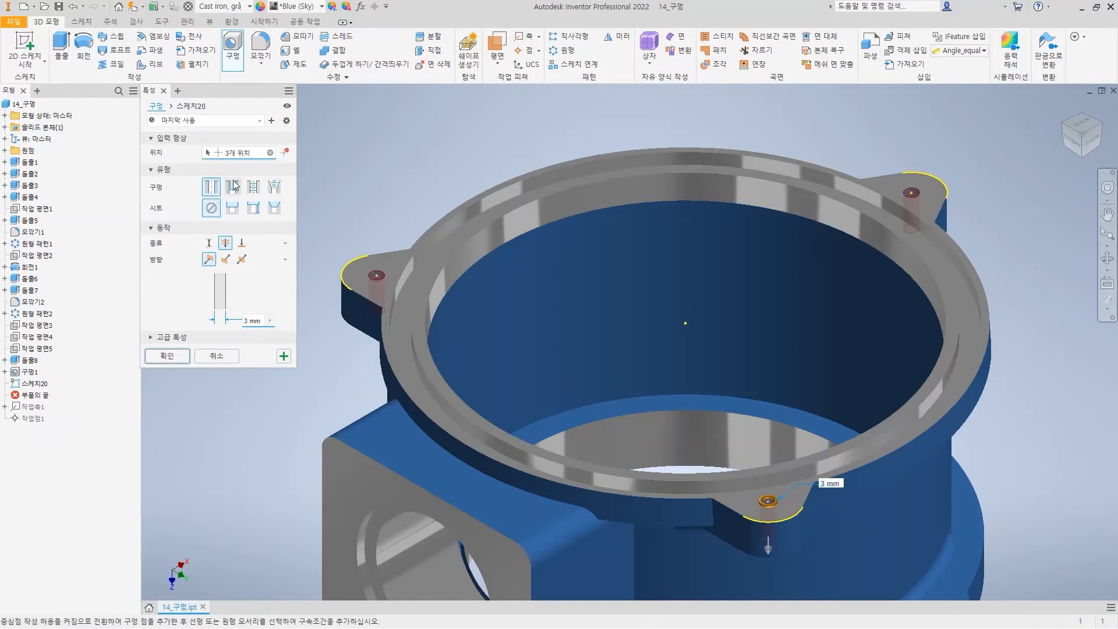
left_click(381, 278)
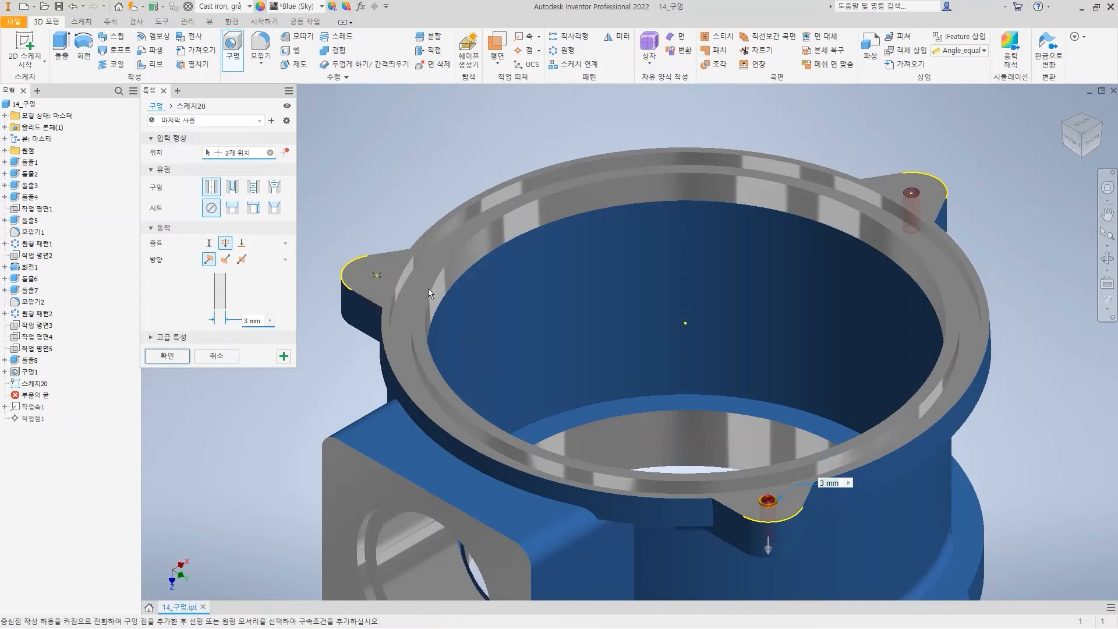
left_click(378, 278)
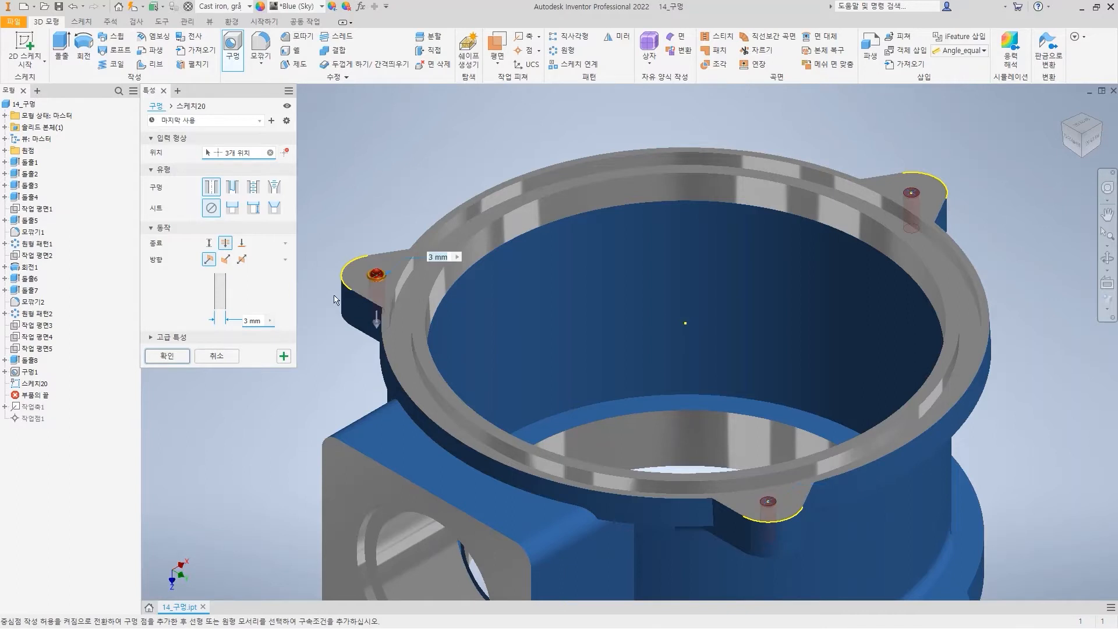
left_click(271, 152)
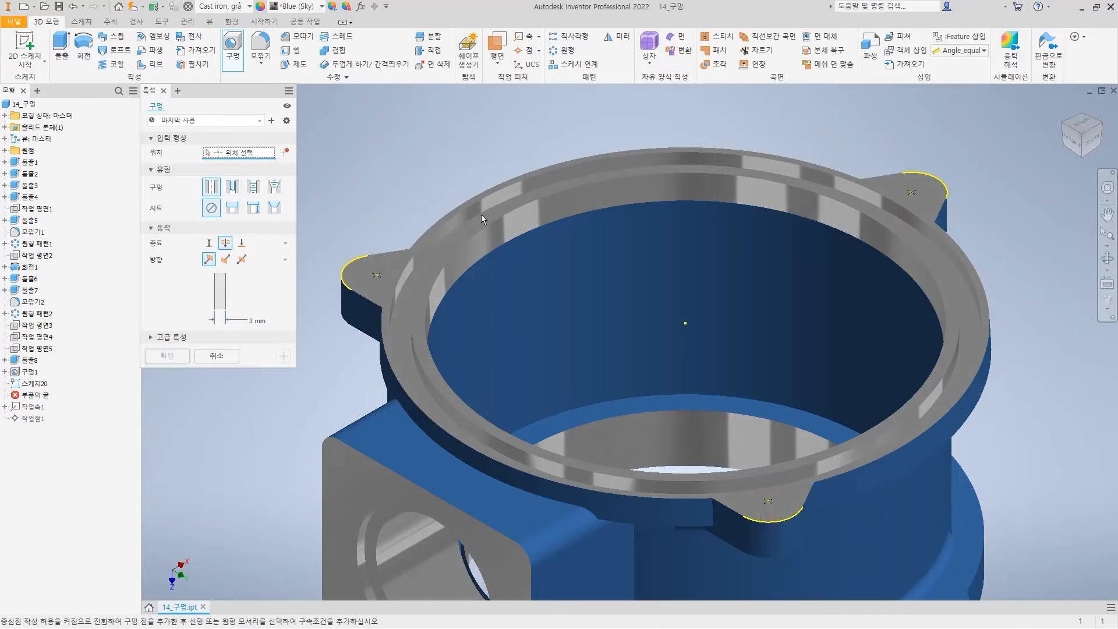
left_click(377, 278)
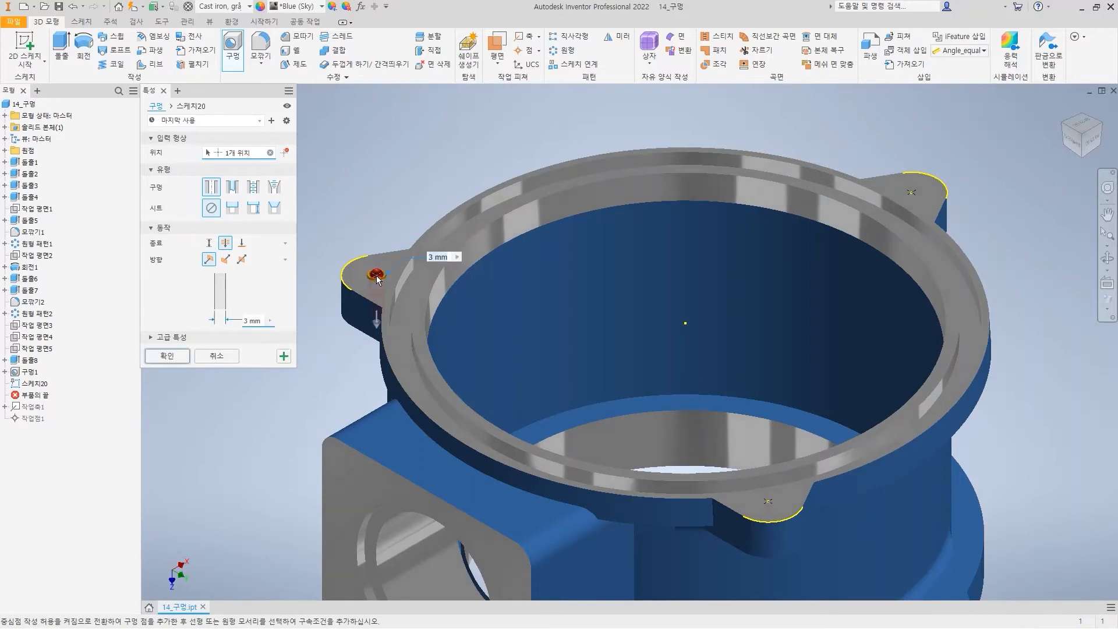
left_click(911, 194)
left_click(768, 501)
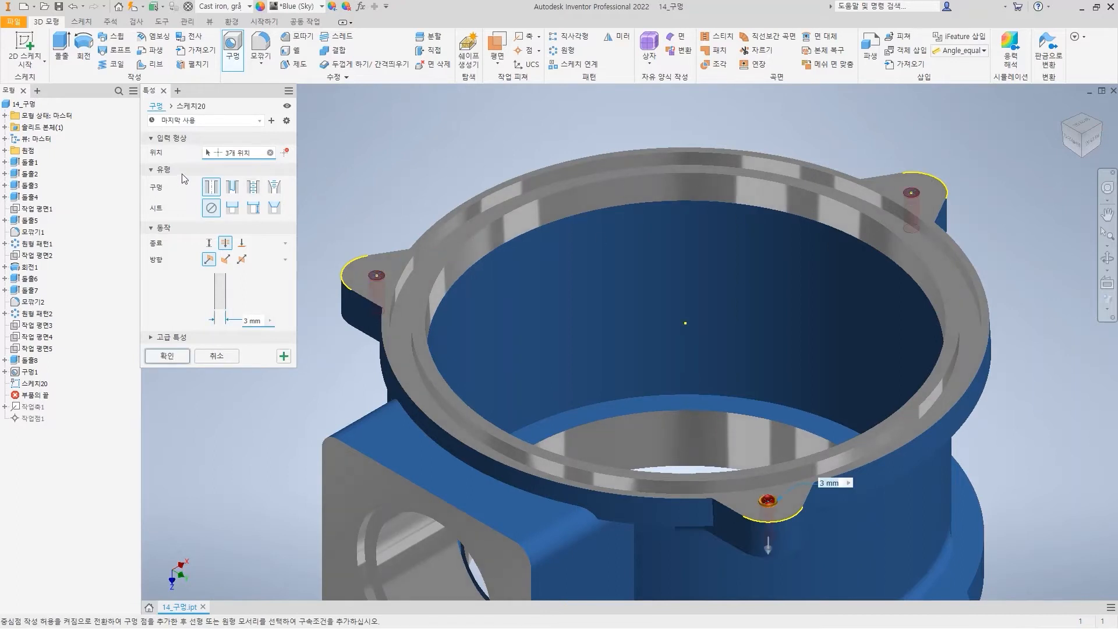
left_click_drag(201, 198, 296, 198)
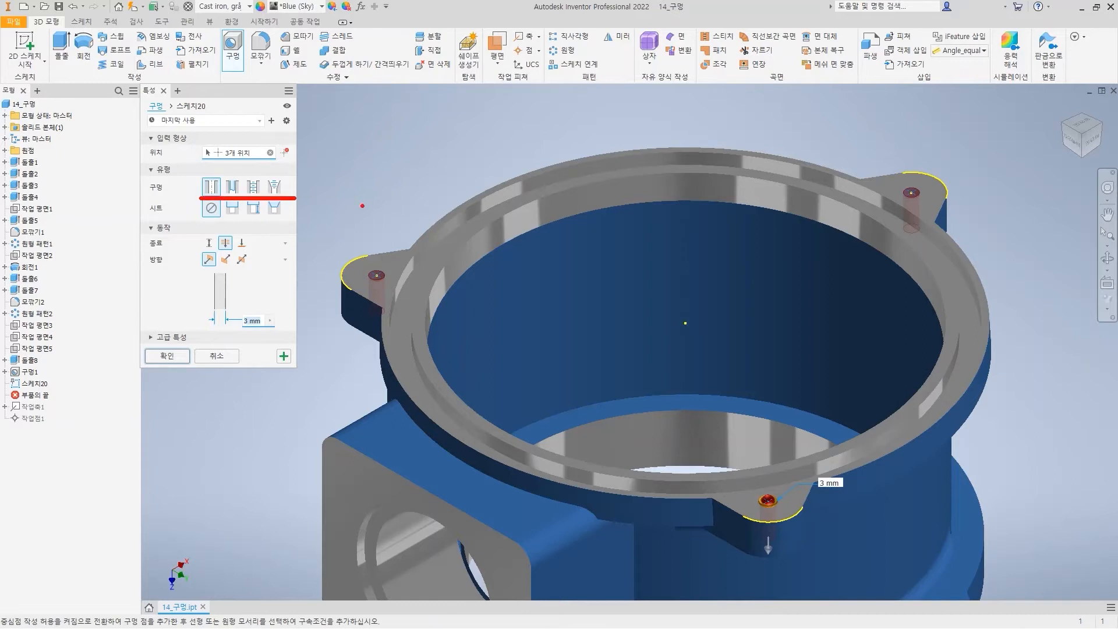
left_click_drag(209, 169, 288, 166)
key("Escape")
Set the lug holes' termination to Distance with an angled drill point.
left_click(209, 243)
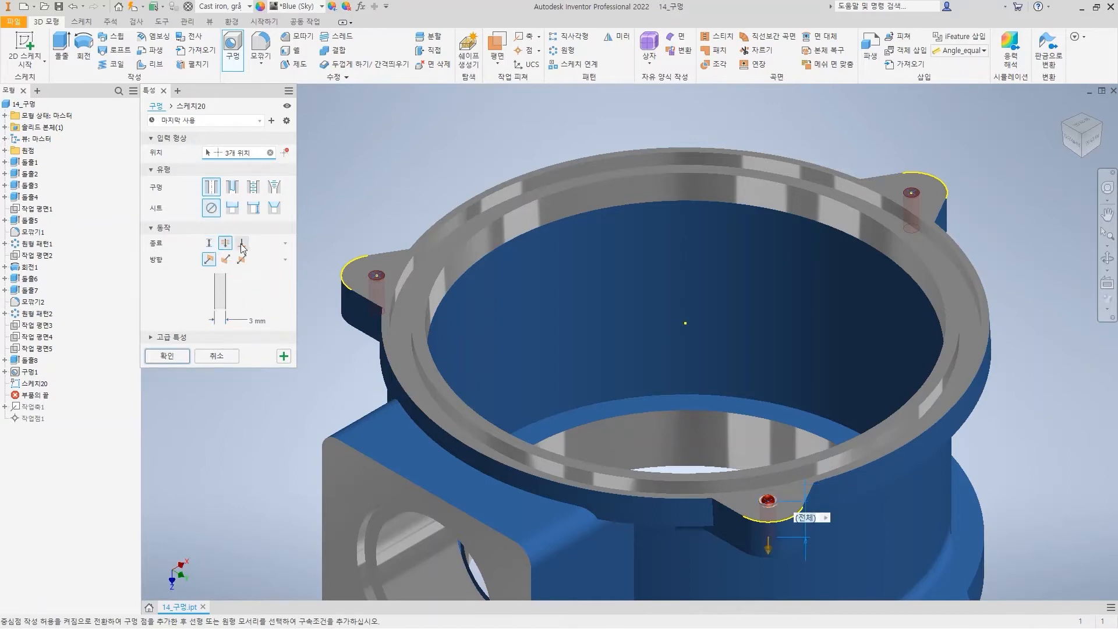
left_click(241, 243)
left_click(212, 244)
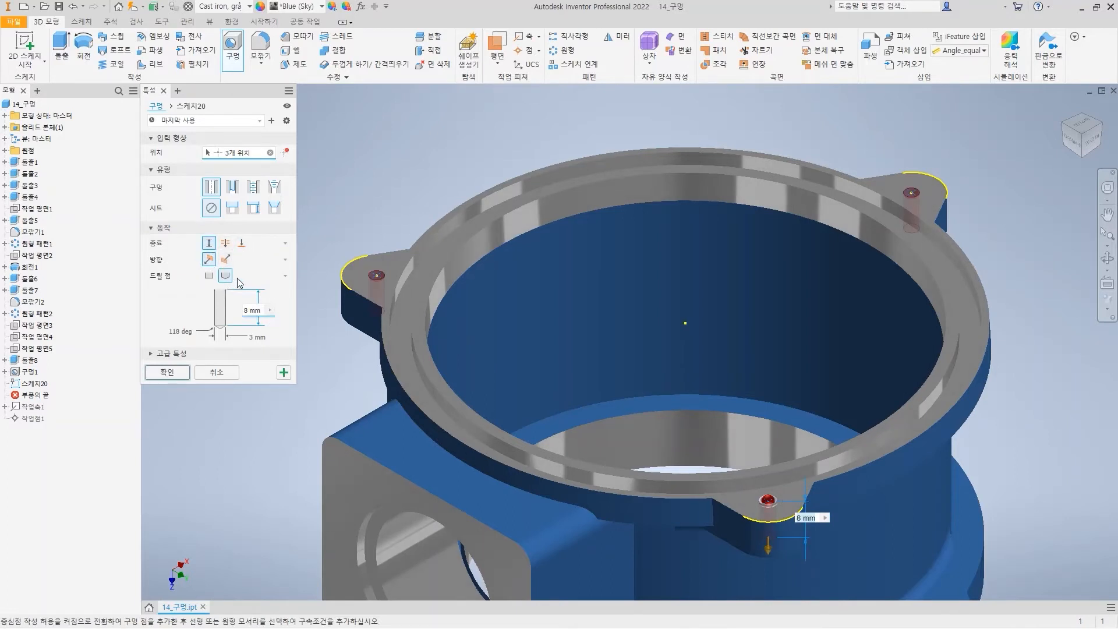
left_click(209, 276)
left_click(226, 276)
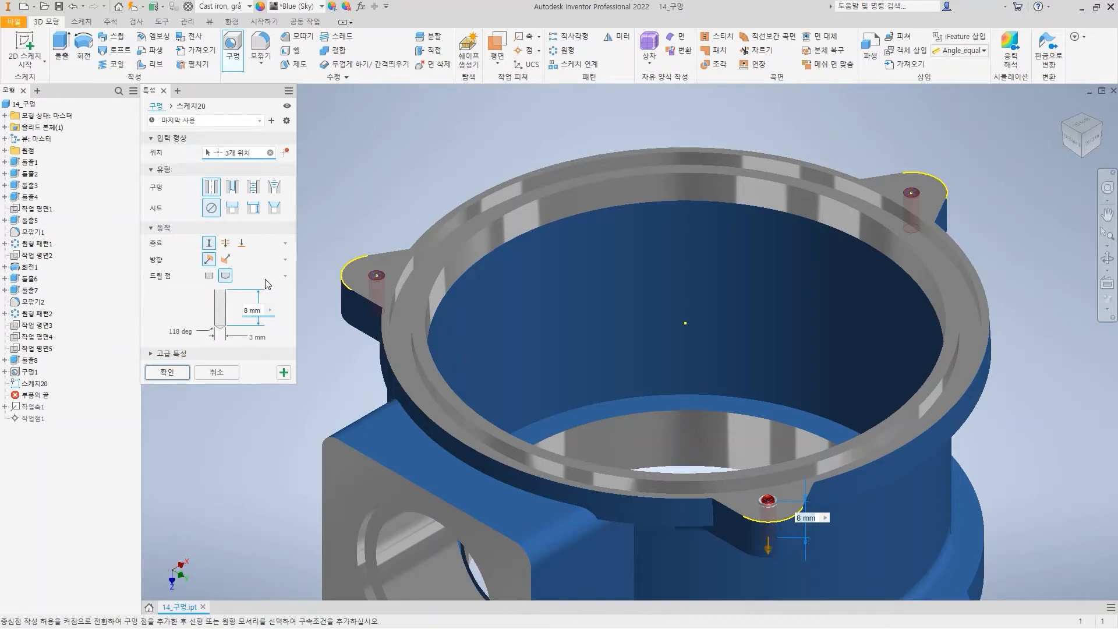
left_click(179, 332)
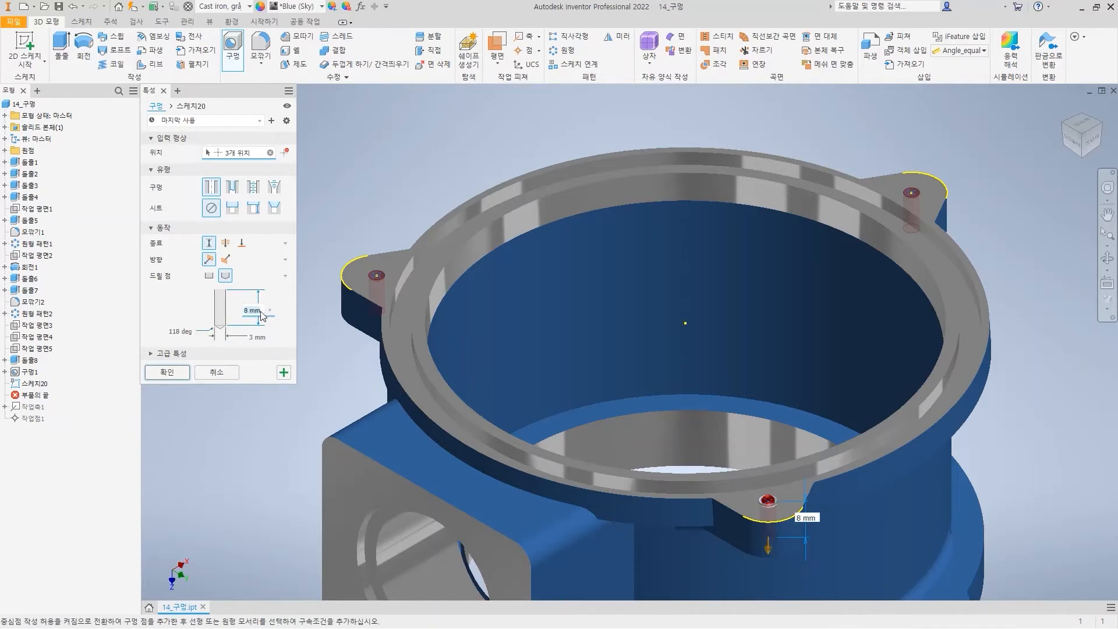
left_click(258, 336)
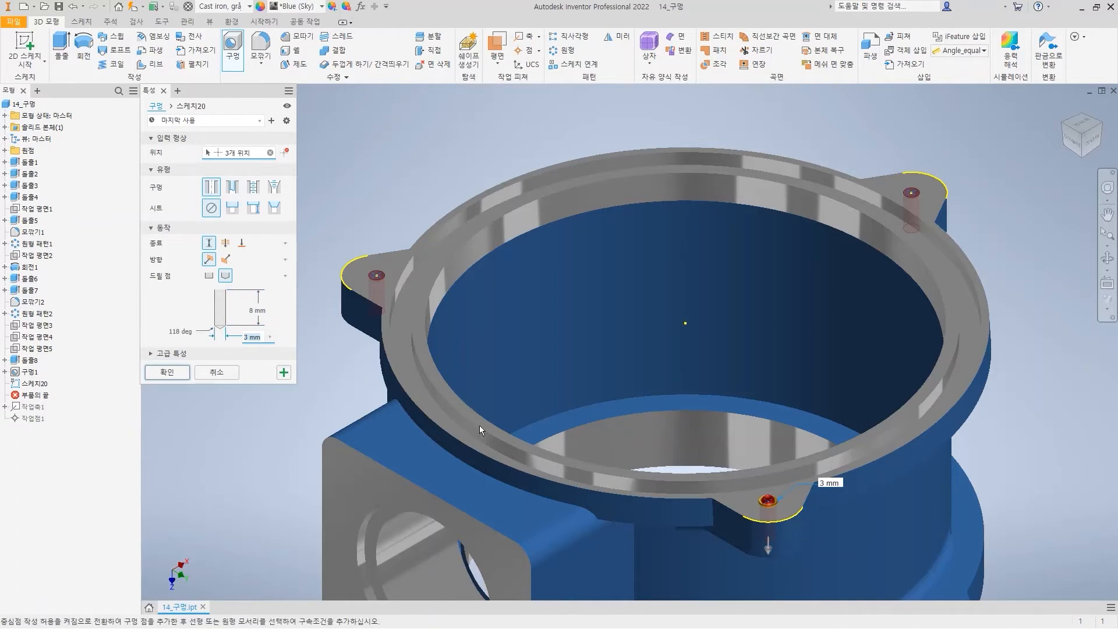
Try counterbore, spotface and countersink seats on the three lug holes, and return the seat to none.
left_click(232, 208)
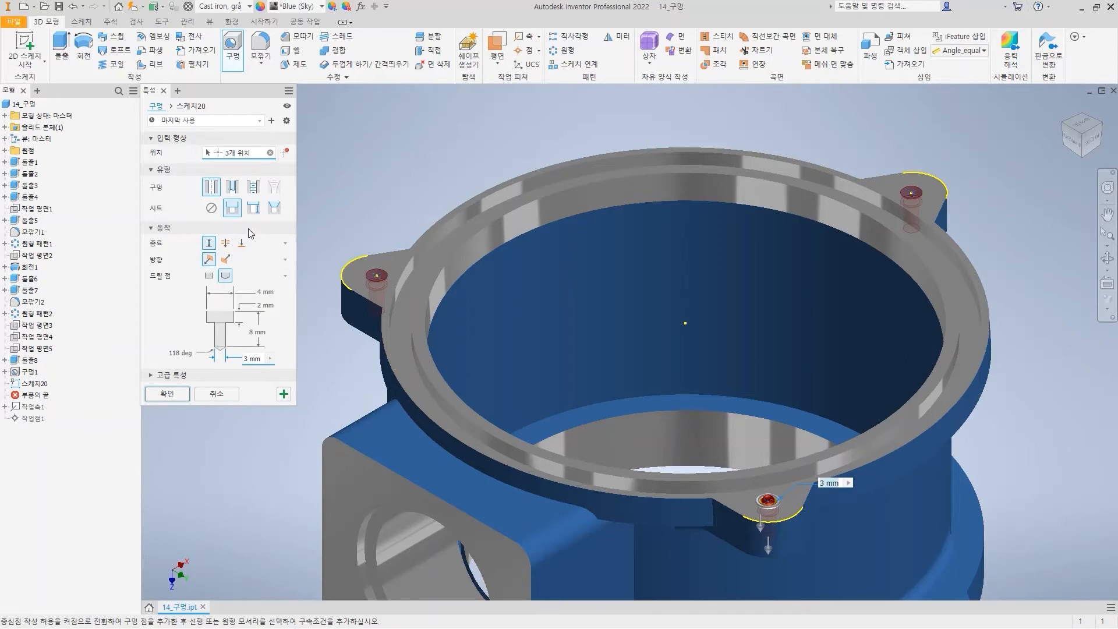
left_click(257, 209)
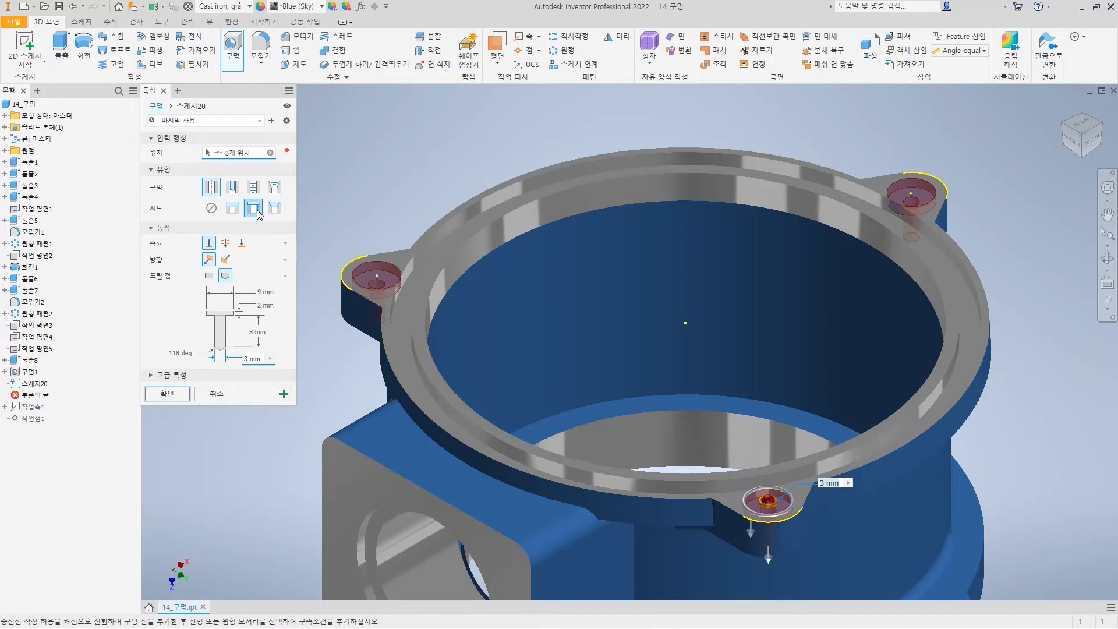
left_click(261, 305)
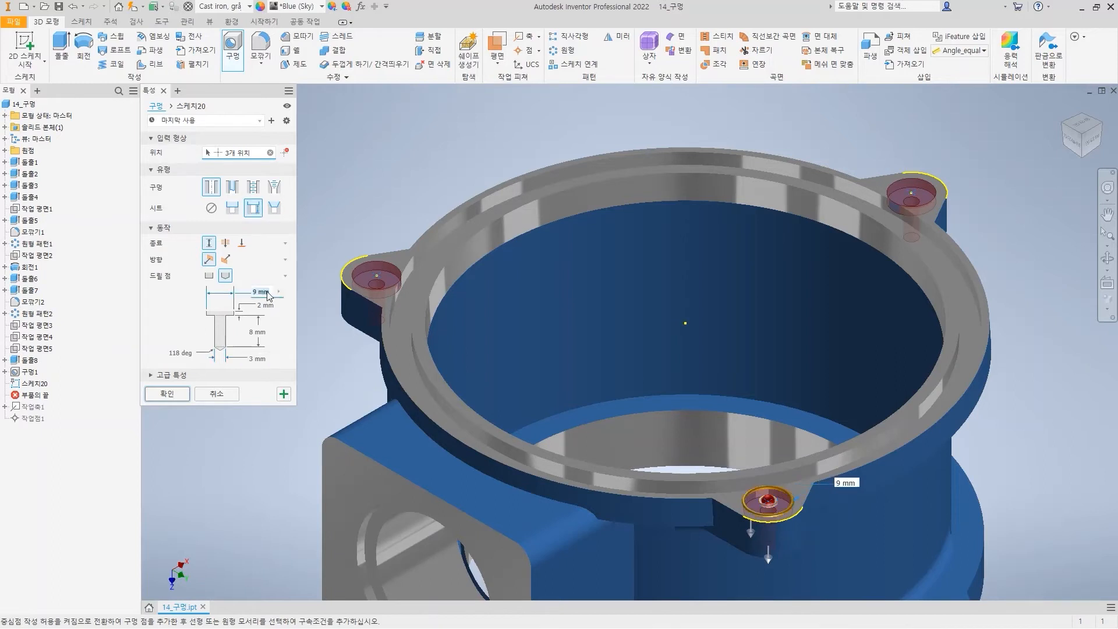
left_click(262, 291)
left_click(273, 211)
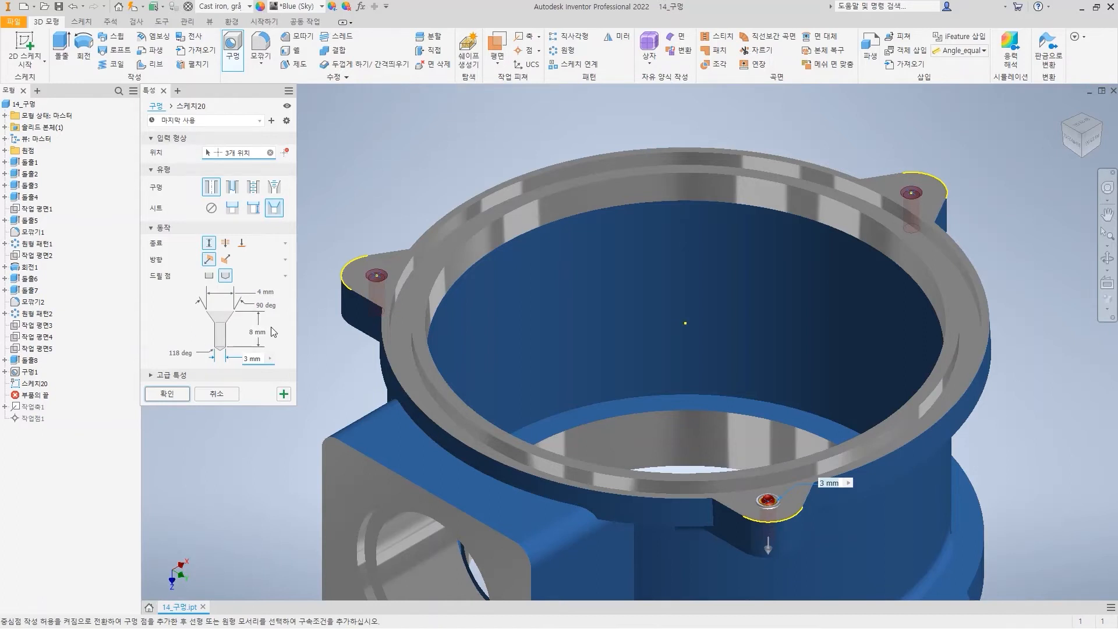
left_click(212, 209)
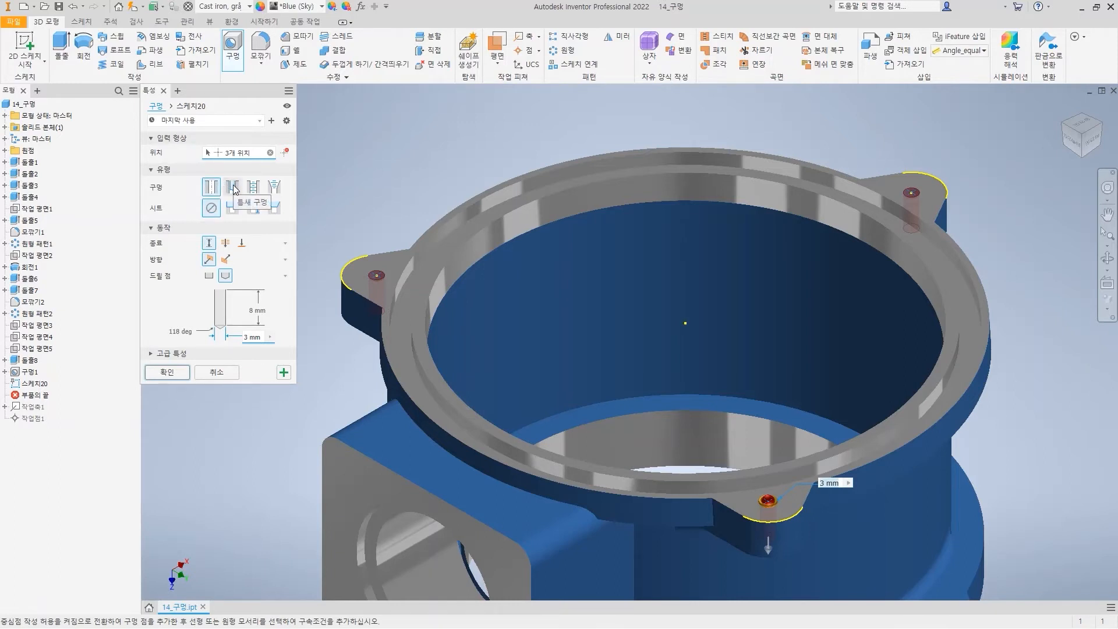
Make the lug holes clearance holes using the ISO fastener standard and size M3, and bring up the fastener type choices.
left_click(233, 188)
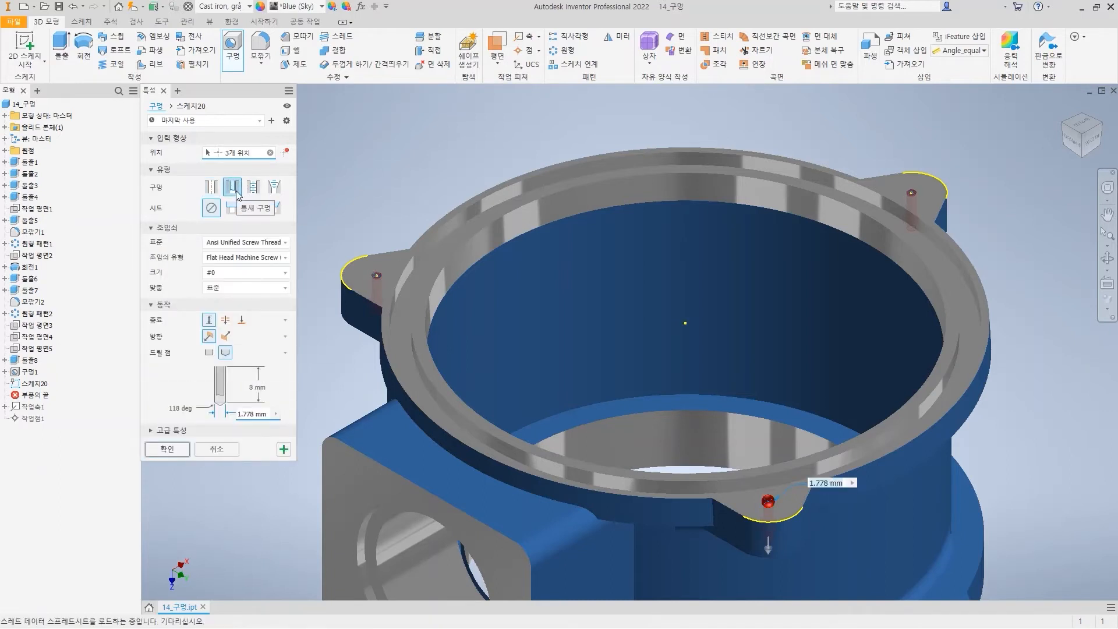
left_click(264, 243)
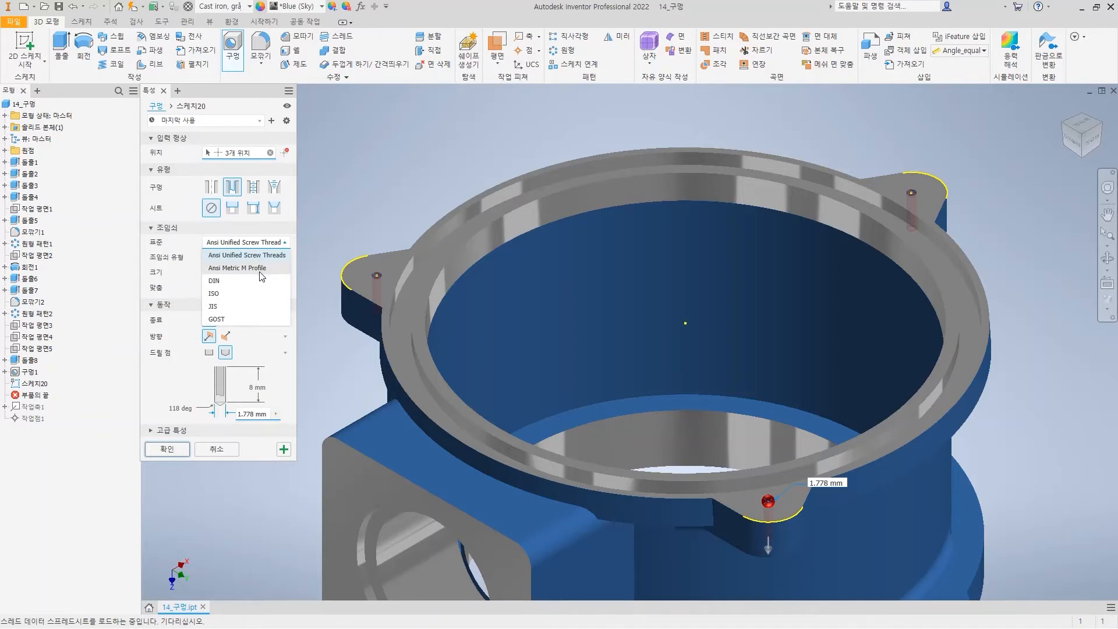
left_click(236, 294)
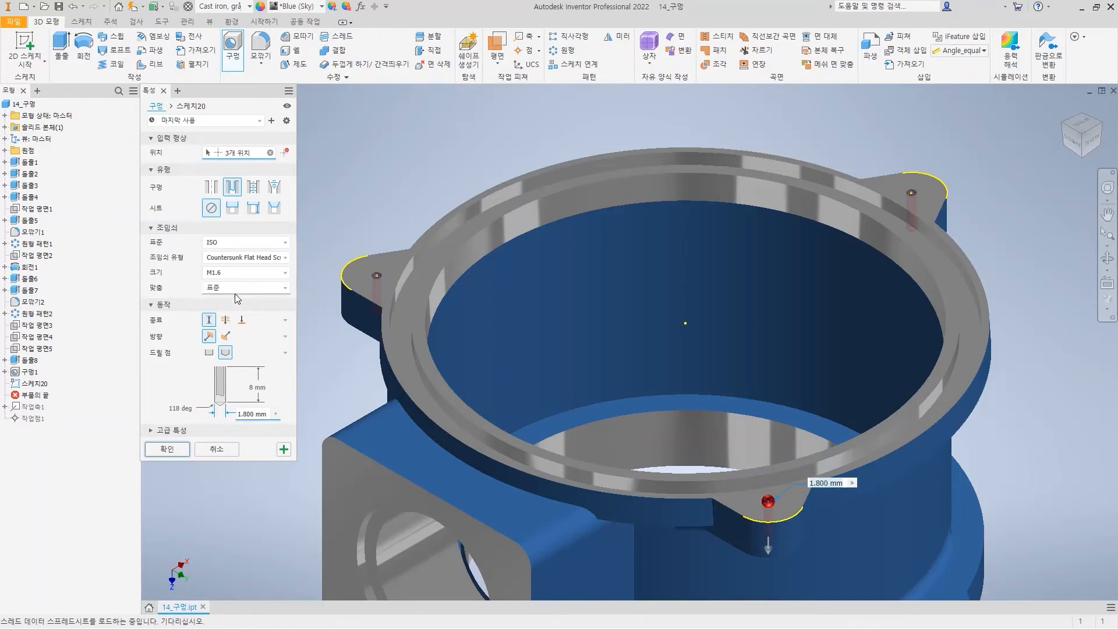
left_click(275, 259)
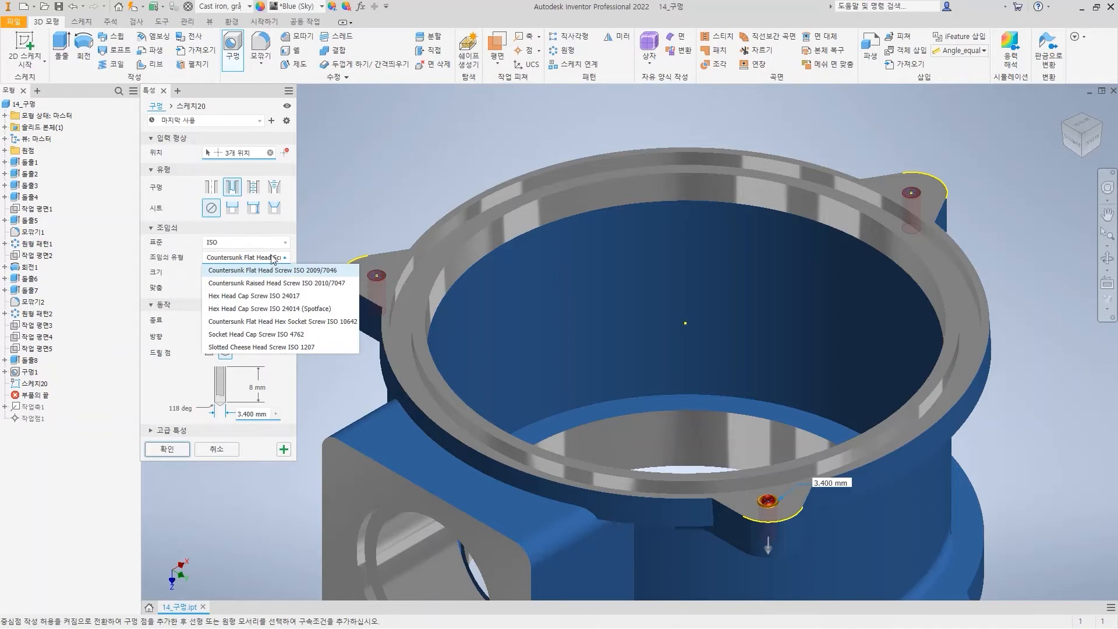
Give the clearance holes a counterbore seat for a Hex Head Cap Screw ISO 24017 in size M4.
left_click(233, 208)
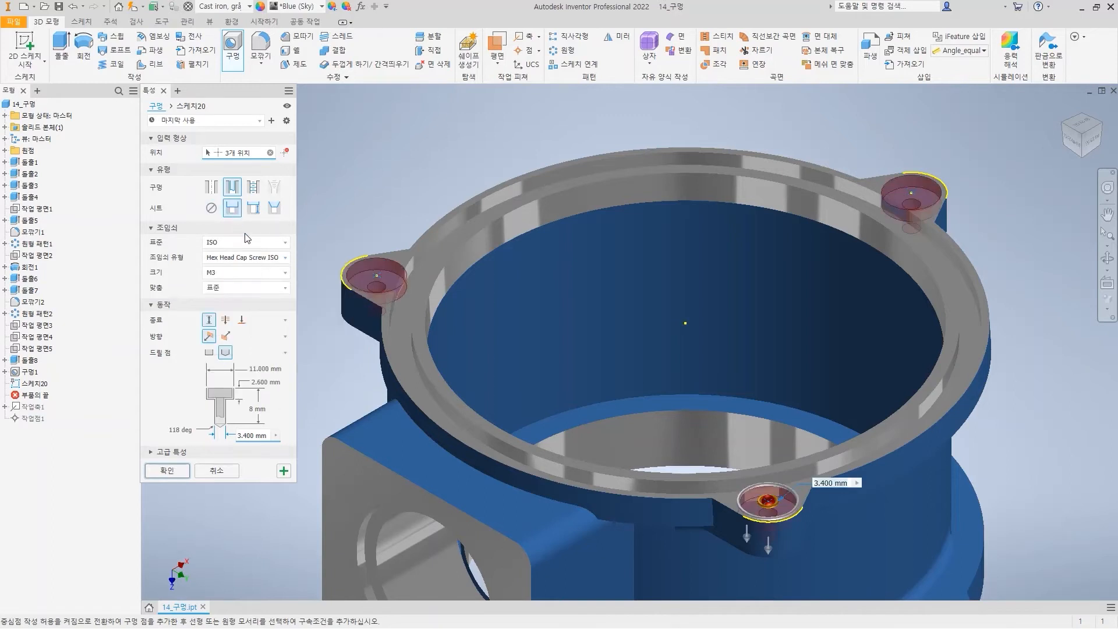
left_click(257, 254)
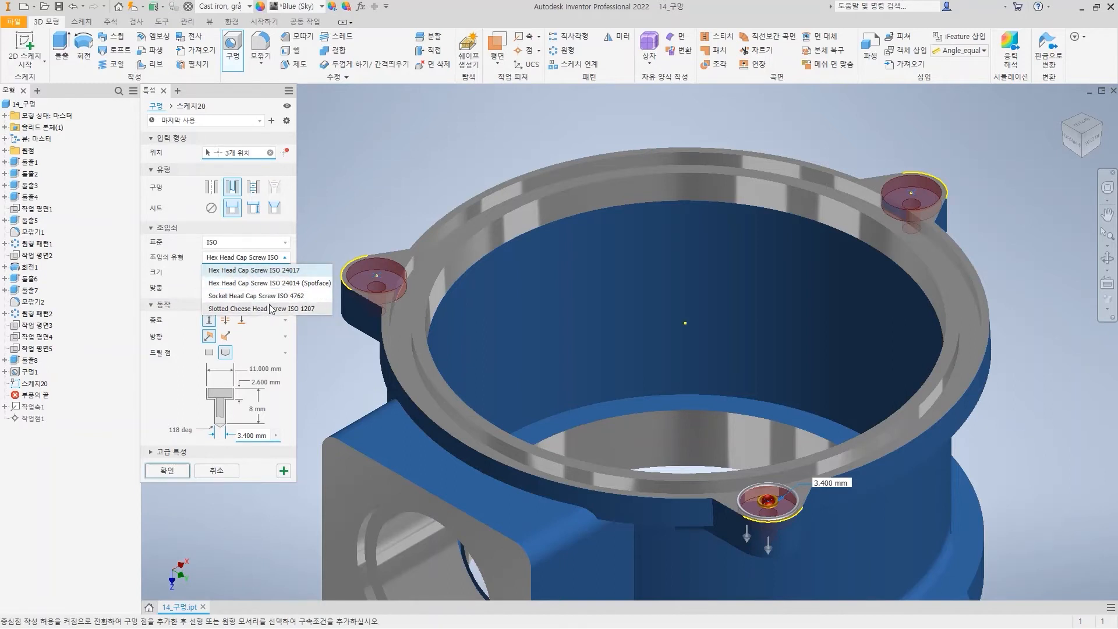
left_click(285, 271)
left_click(250, 274)
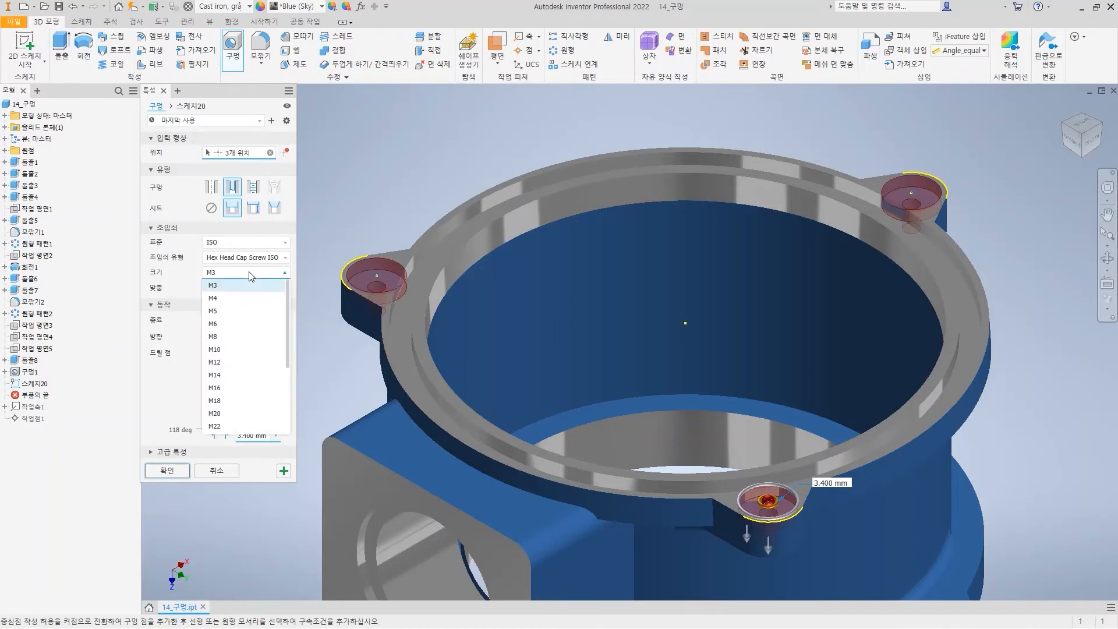
left_click(252, 300)
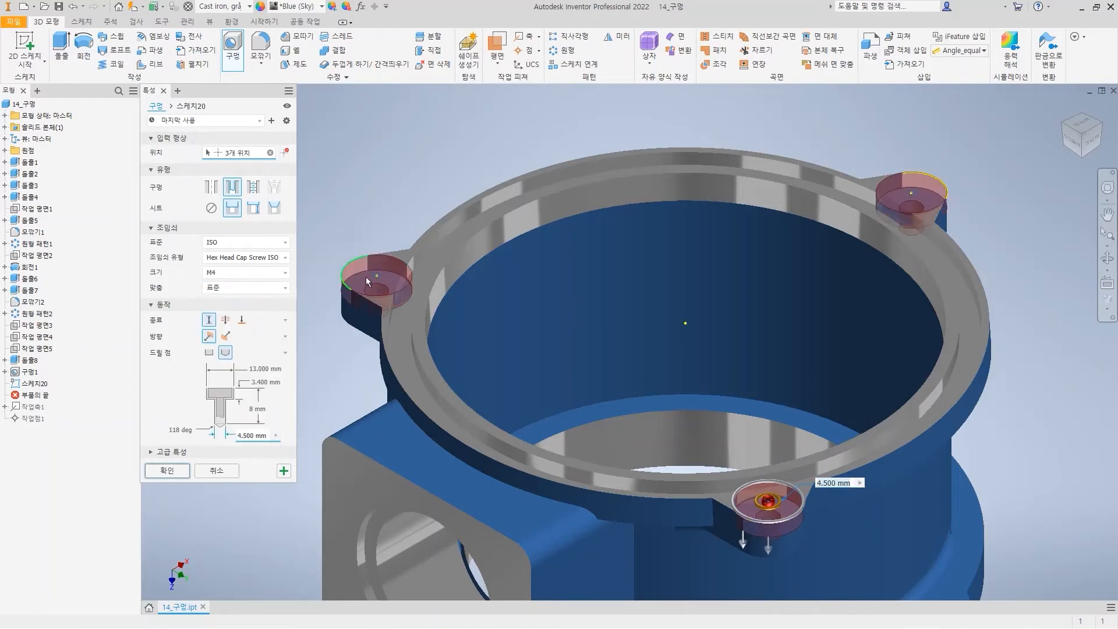
Try the Socket Head Cap Screw ISO 4762 fastener, and switch to Hex Head Cap Screw ISO 24014 (Spotface).
left_click(254, 258)
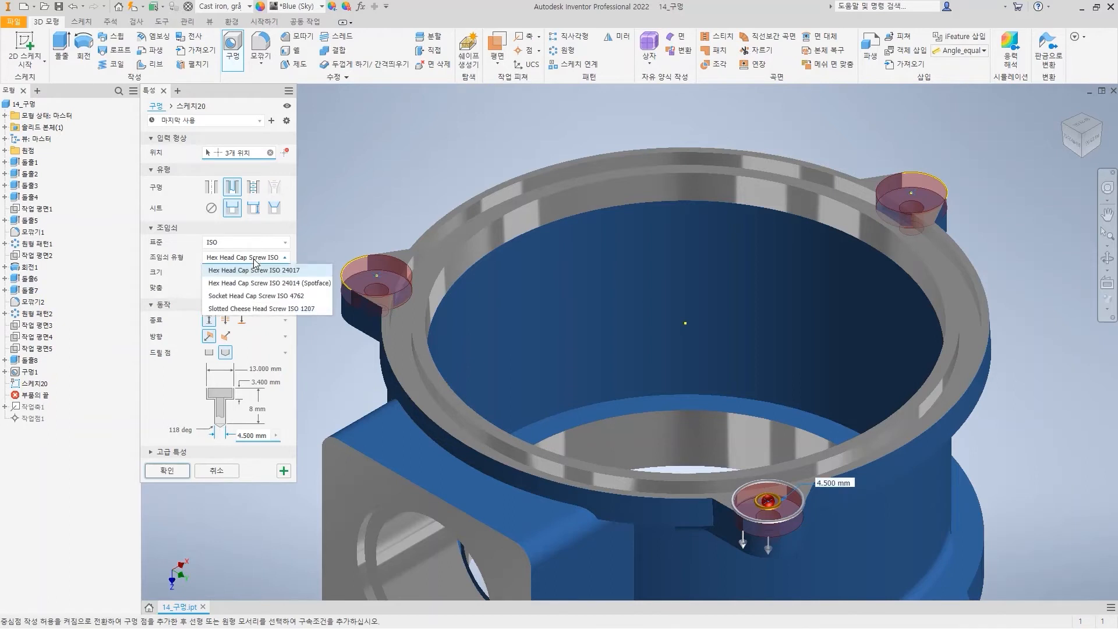
left_click(256, 296)
left_click(251, 257)
left_click(245, 282)
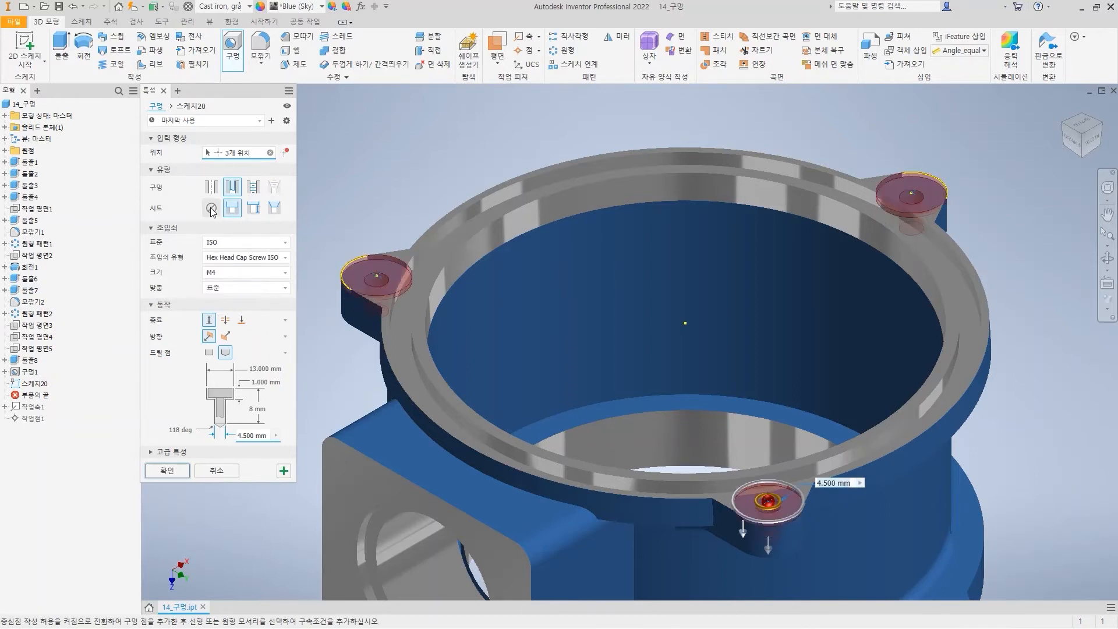
Remove the seat and set the fastener to Countersunk Flat Head Screw ISO 2009/7046 in size M3.
left_click(210, 207)
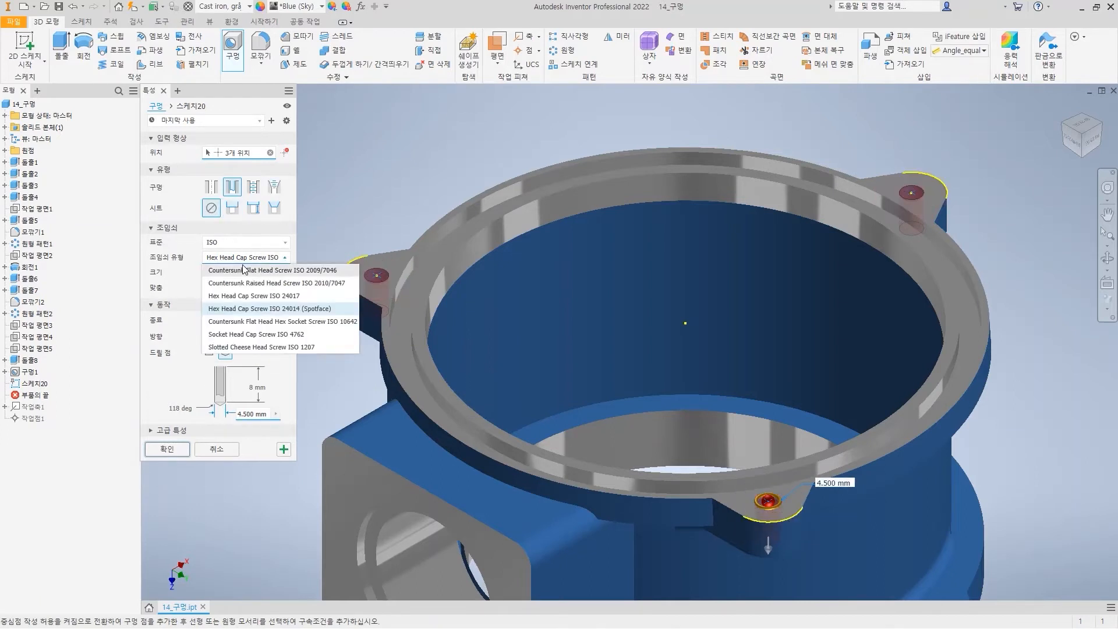
left_click(245, 270)
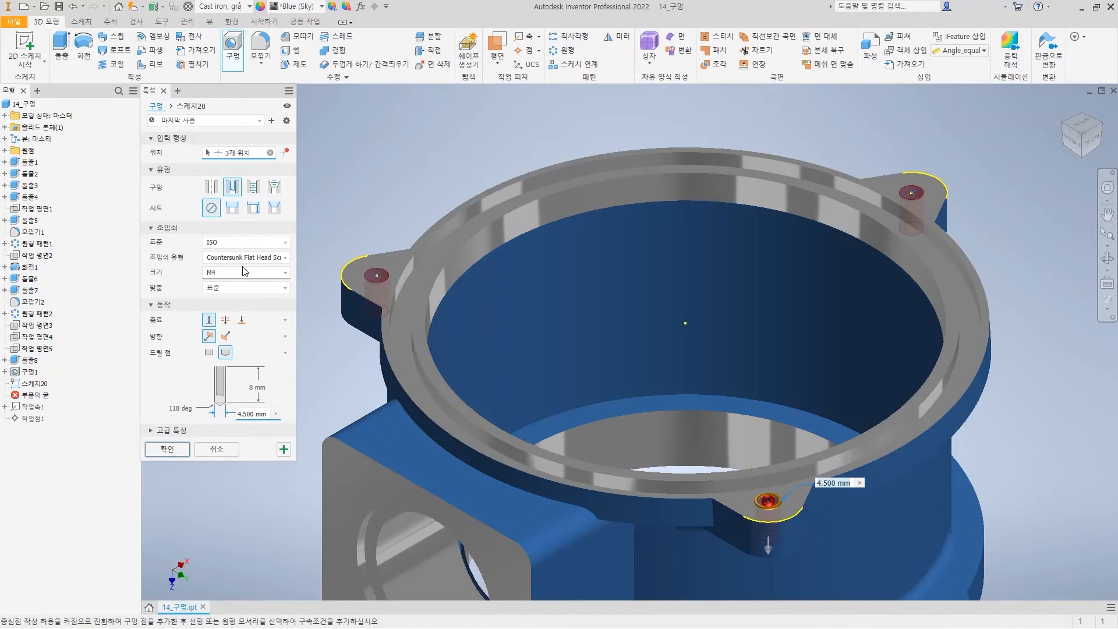
left_click(244, 272)
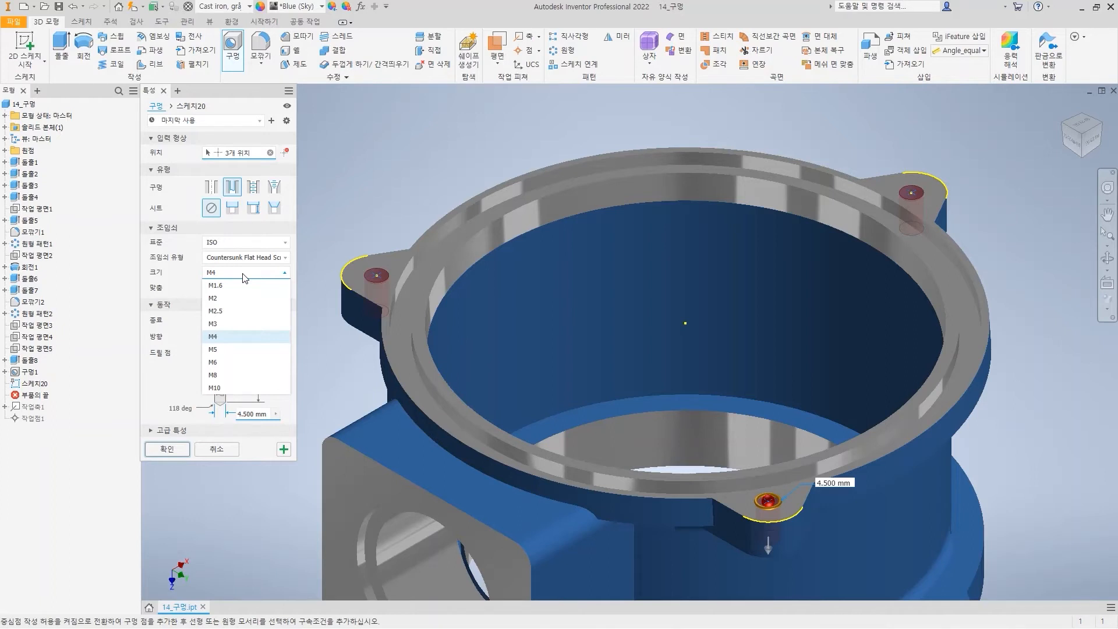
left_click(240, 324)
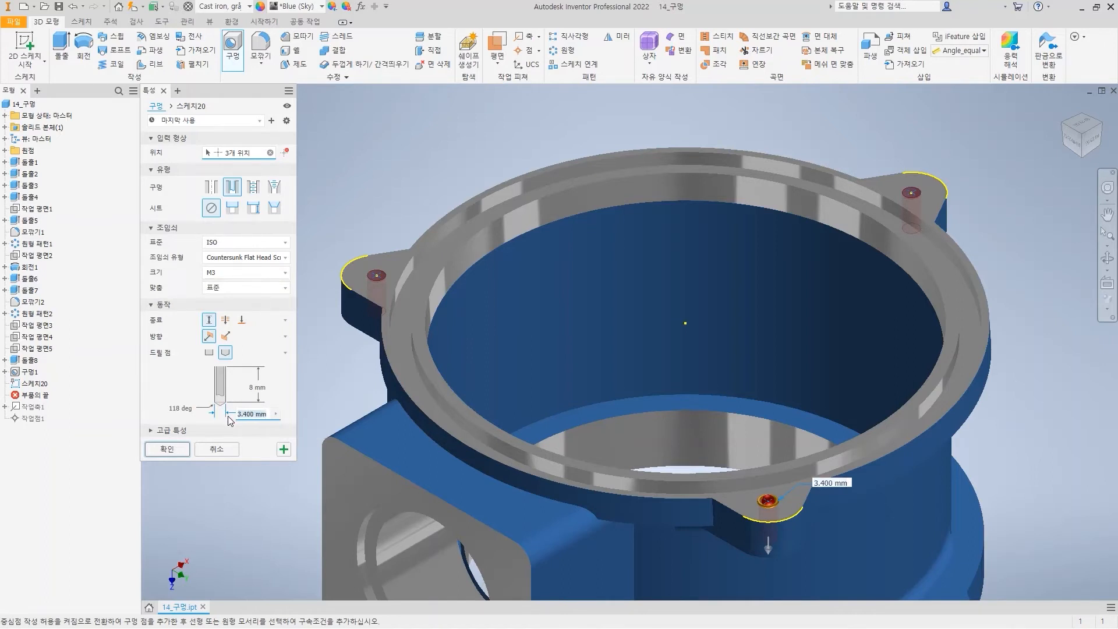
Set the clearance fastener size to M6, and switch briefly to a simple hole and back to clearance.
left_click(248, 272)
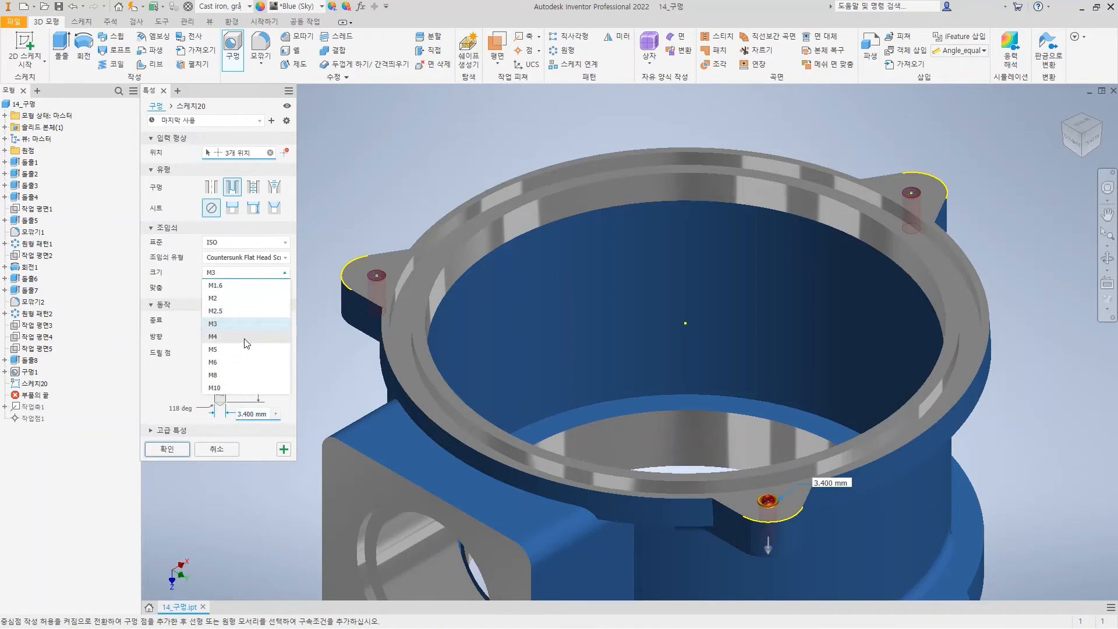
left_click(245, 362)
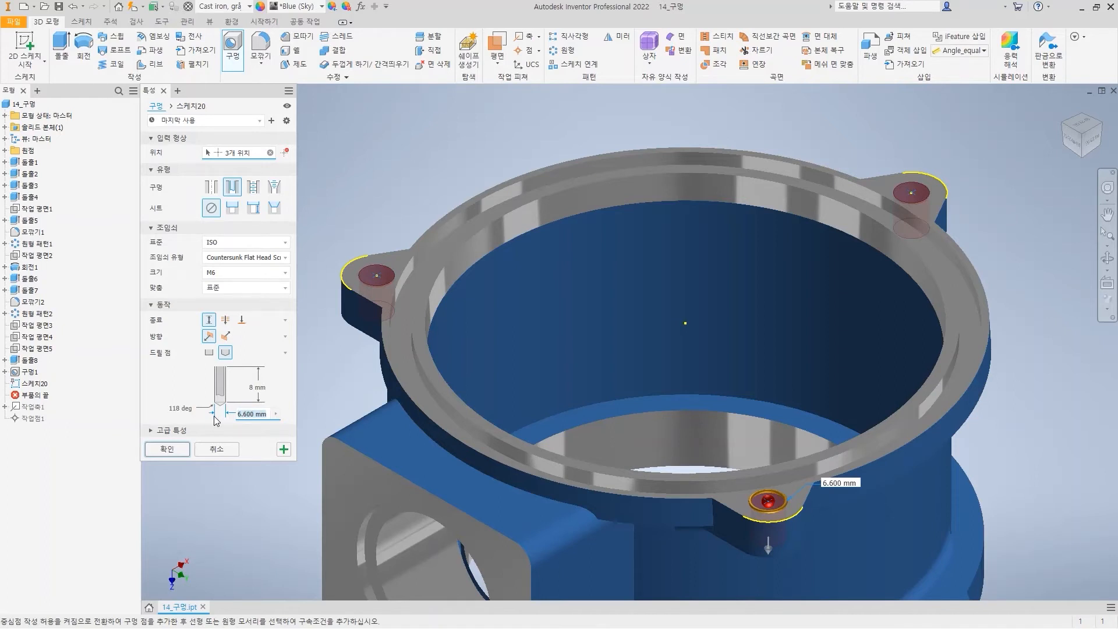
left_click(211, 188)
left_click(232, 186)
Try the close and loose fits for the M6 clearance holes, and set the fit back to normal.
left_click(236, 289)
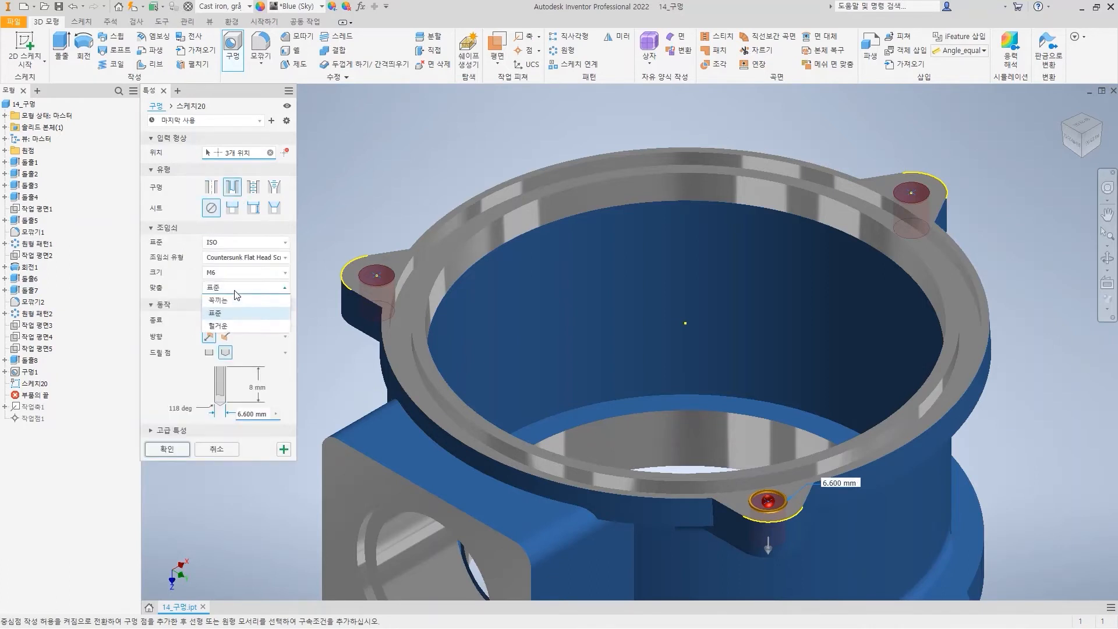
left_click(241, 302)
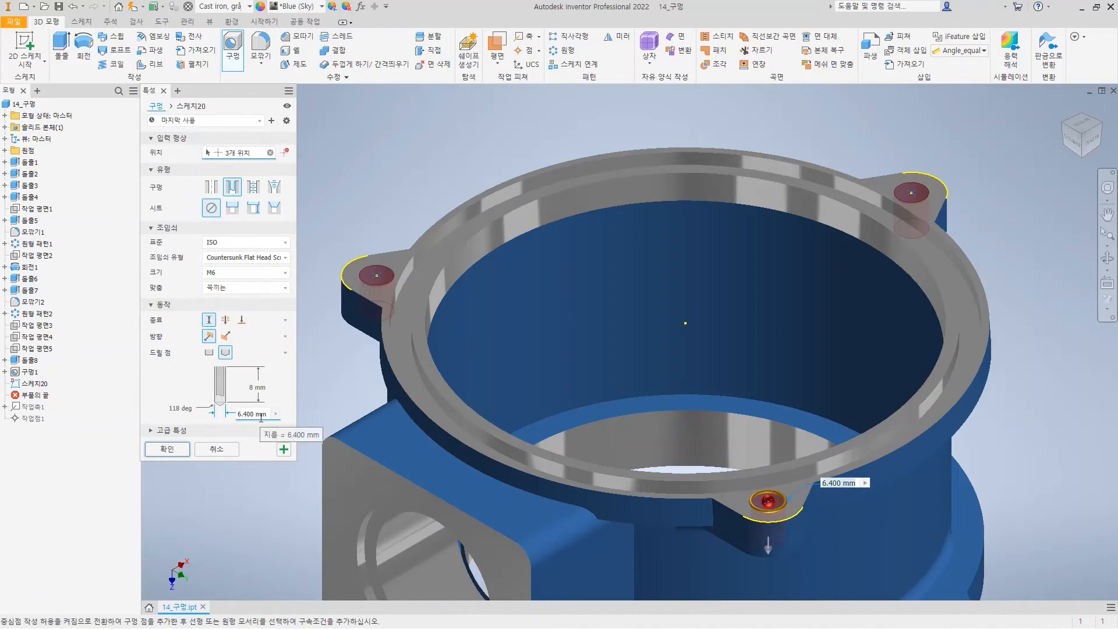
left_click(245, 287)
left_click(226, 330)
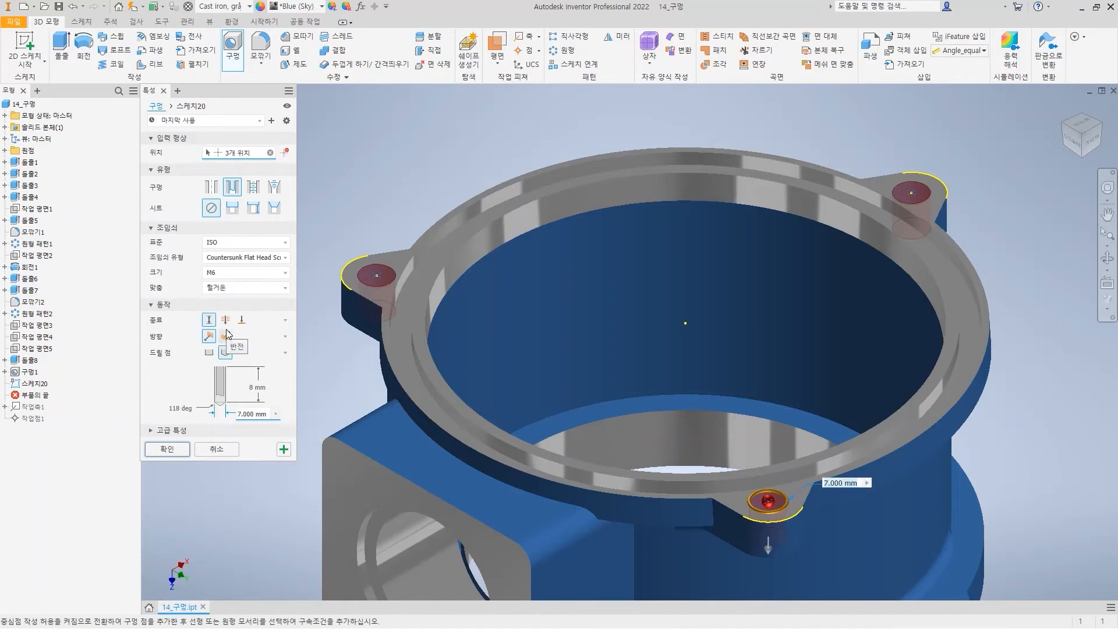
left_click(257, 290)
left_click(229, 315)
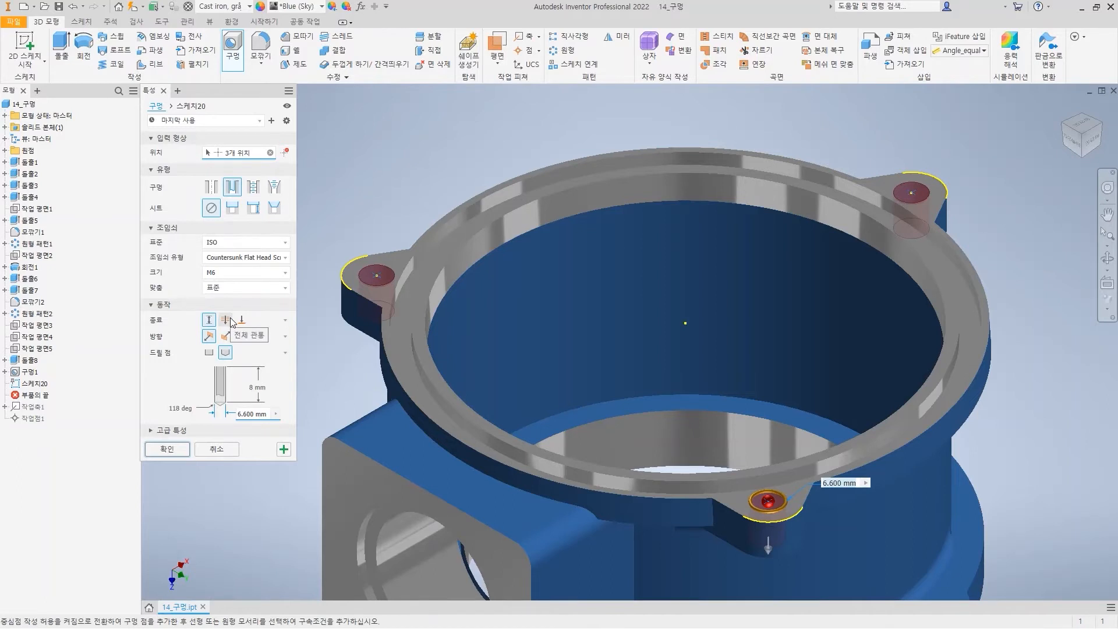
Make the three lug holes tapped holes with the ISO Metric profile thread type.
left_click(253, 187)
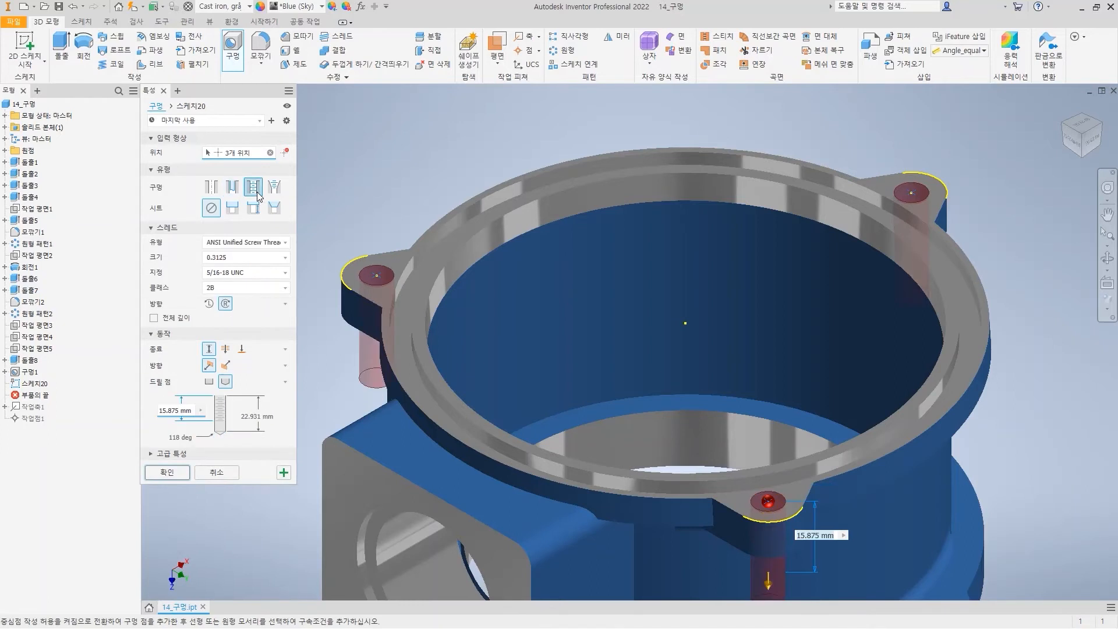
left_click(232, 187)
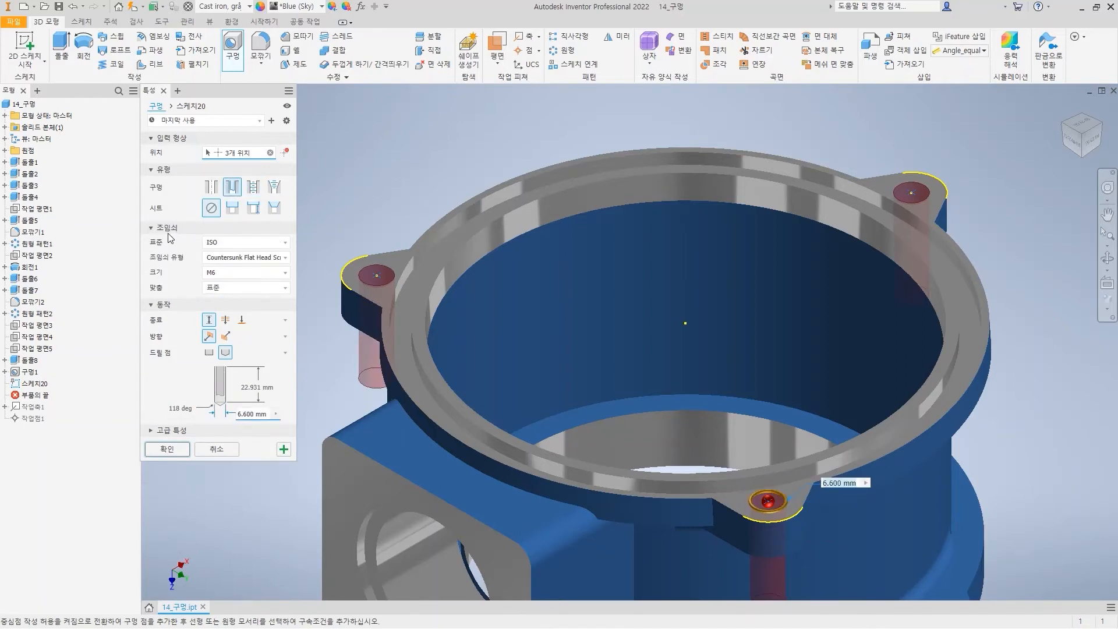
left_click(253, 187)
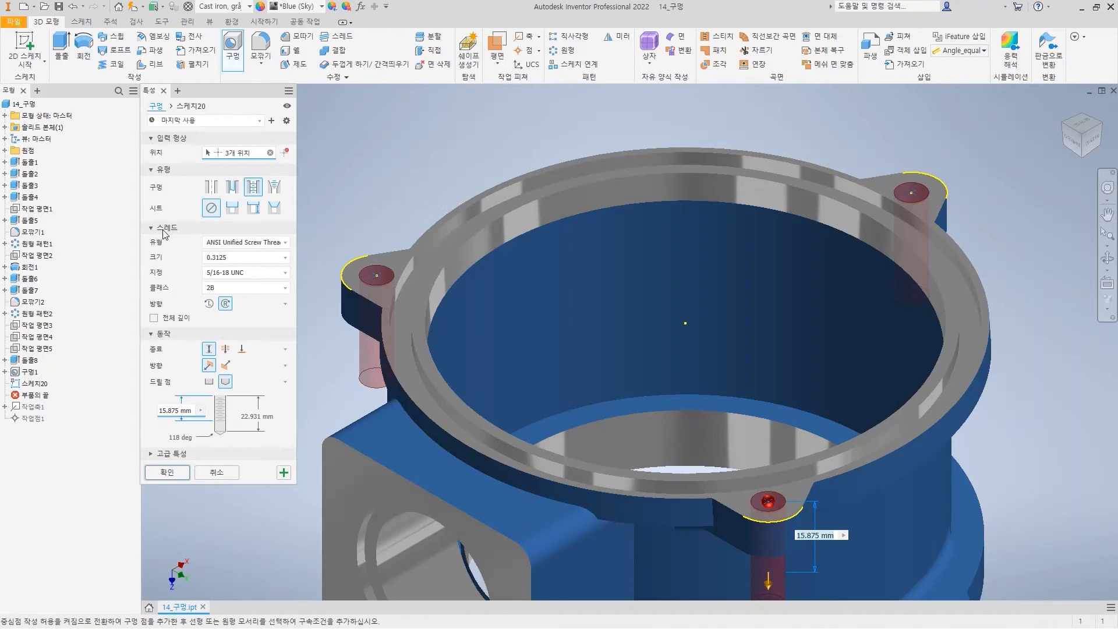
left_click(244, 242)
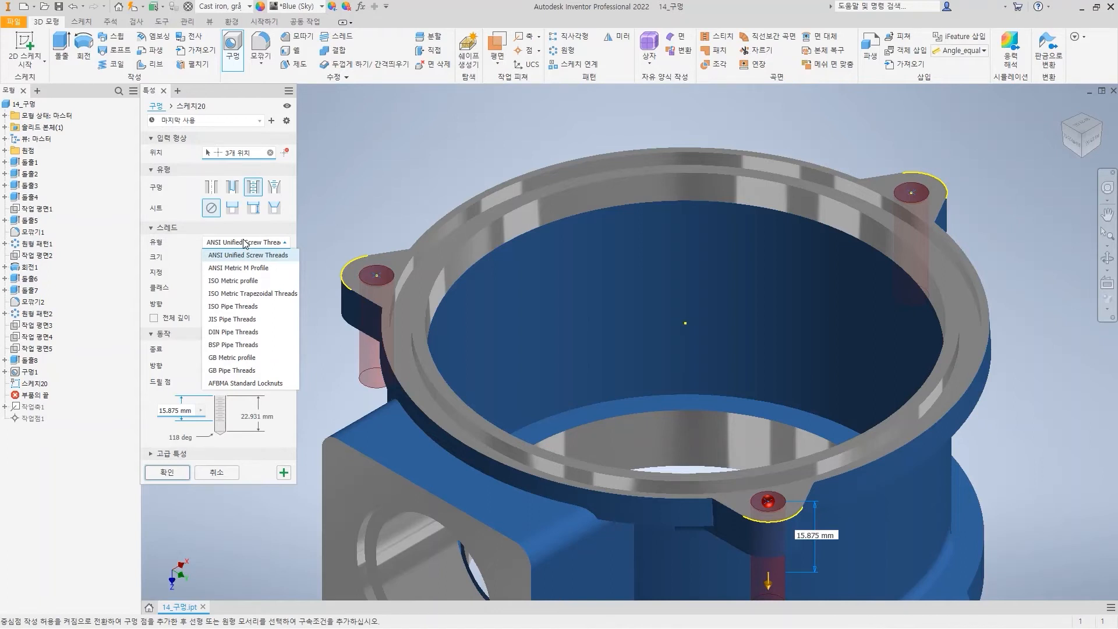
left_click(265, 282)
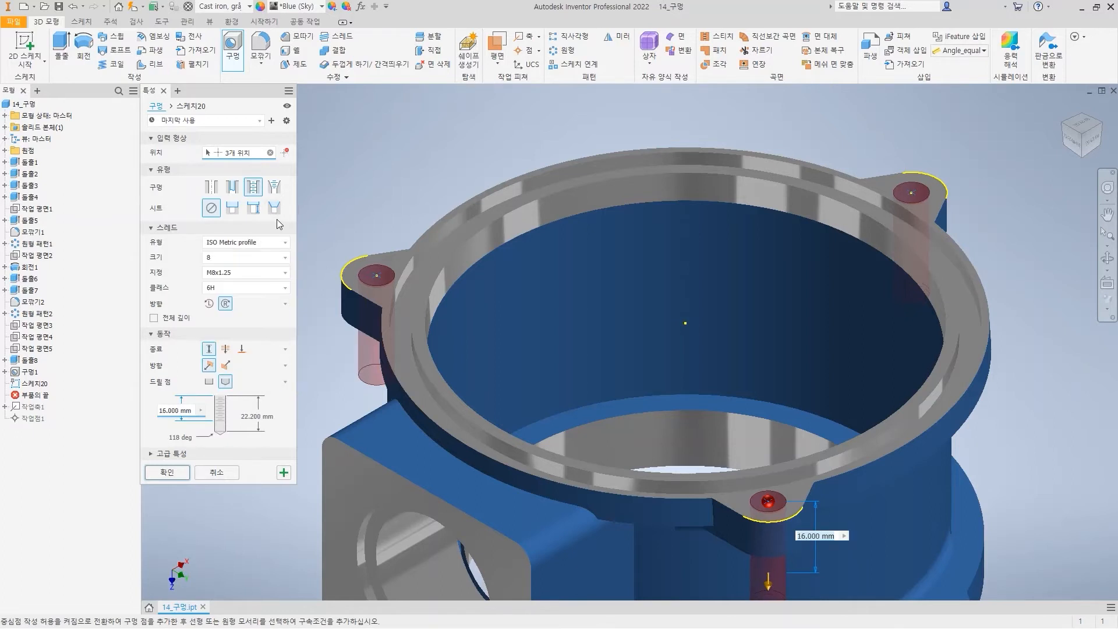
Try thread size 10 and check its pitch designations, and set the lug holes' thread size to 5.
left_click(272, 258)
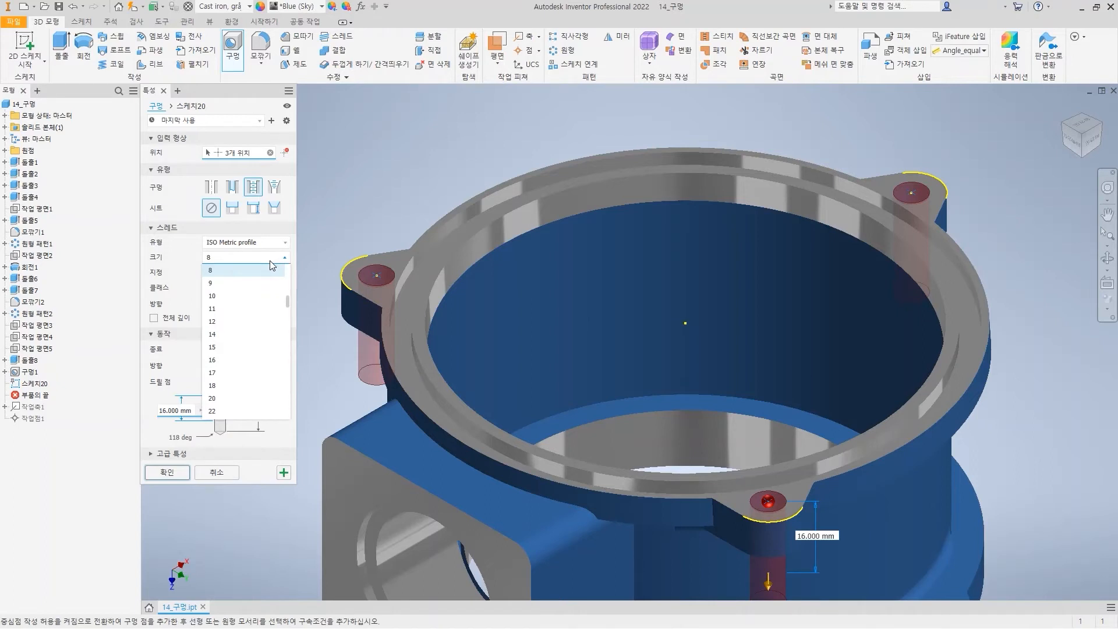
left_click(254, 296)
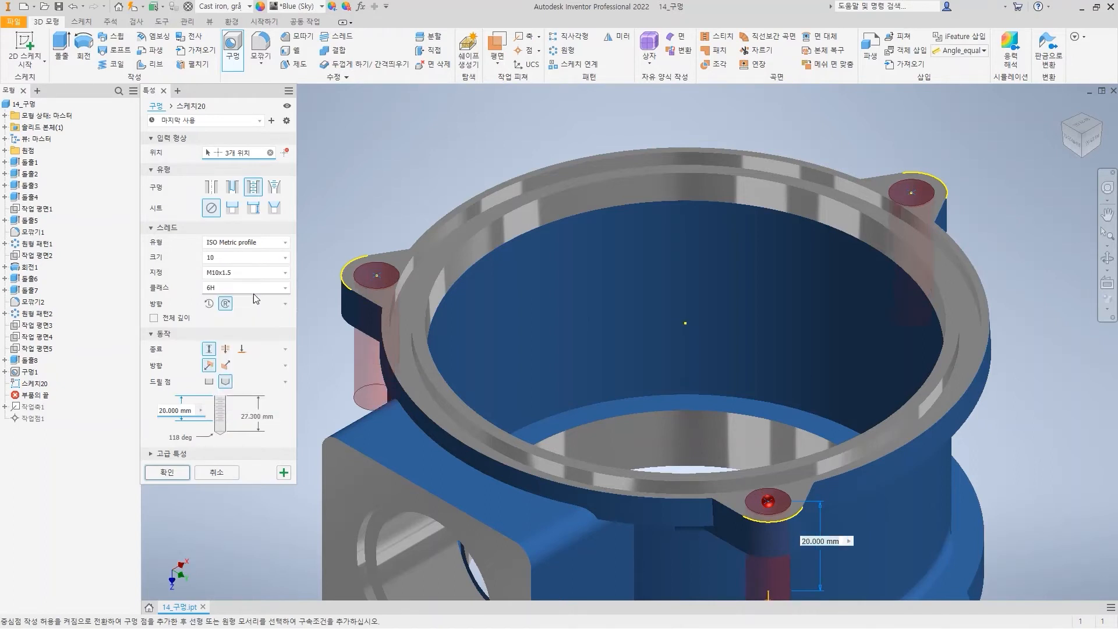
left_click(256, 273)
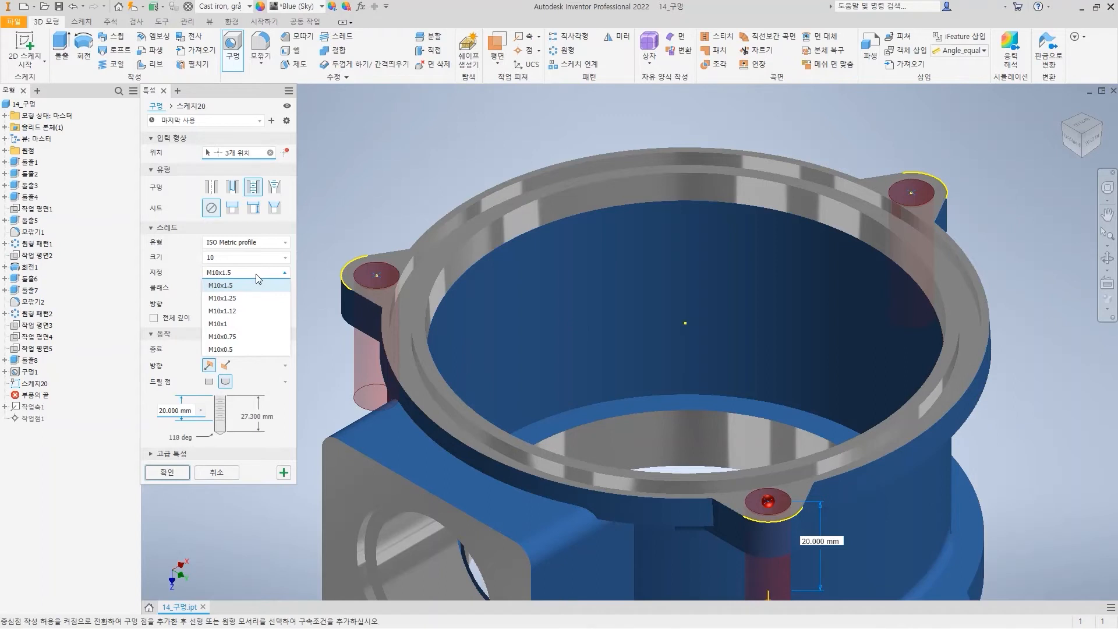
left_click(248, 257)
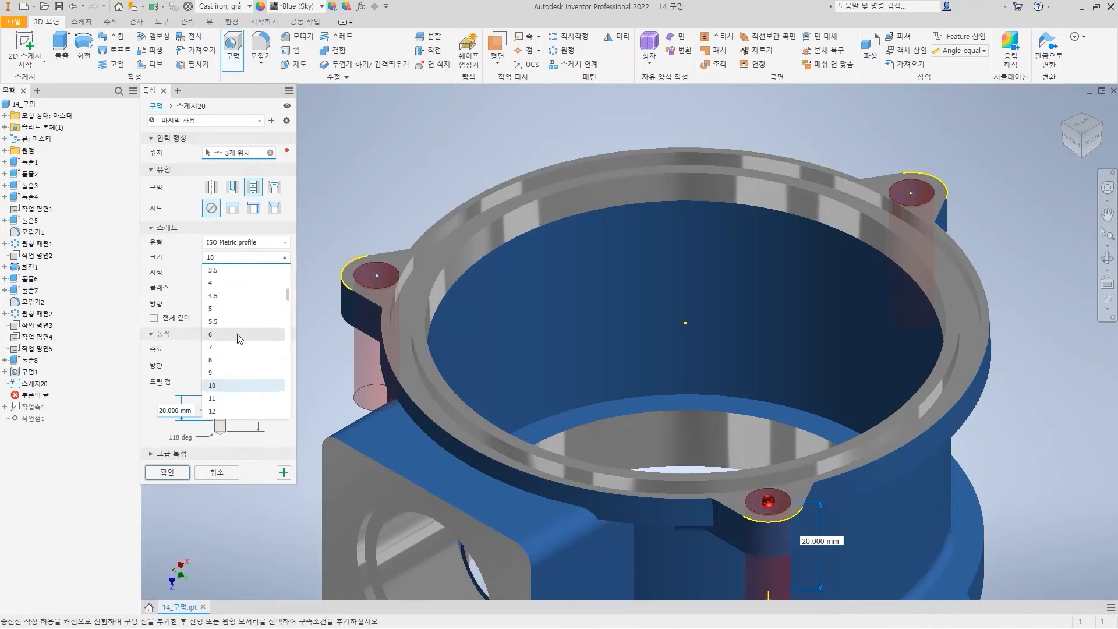
left_click(223, 309)
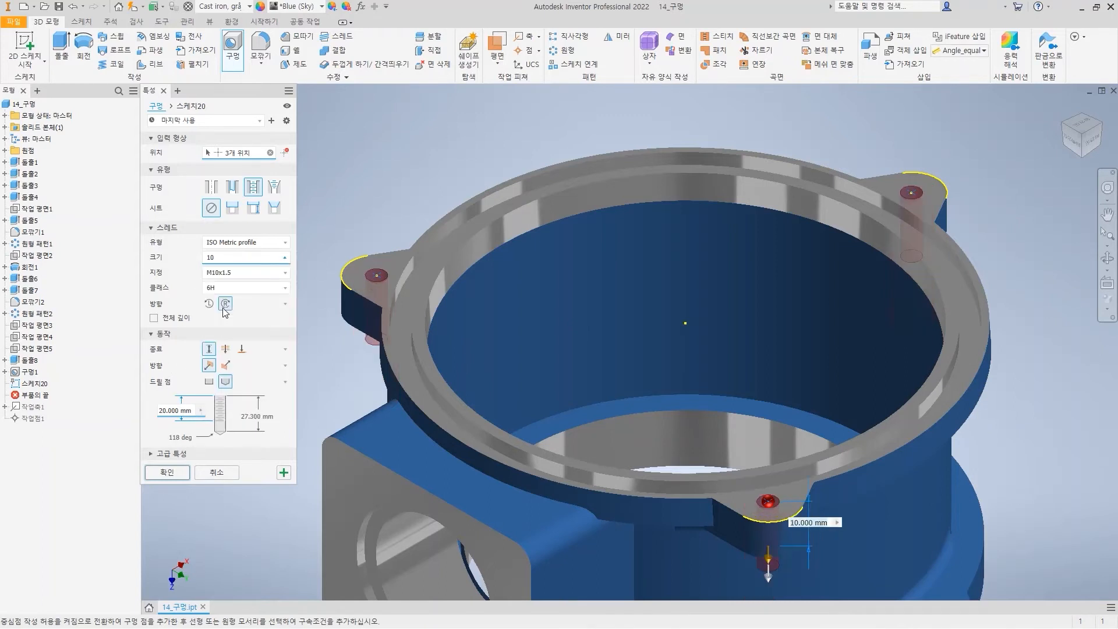
Choose the M5x0.8 thread designation for the lug holes and check the available thread classes.
left_click(250, 273)
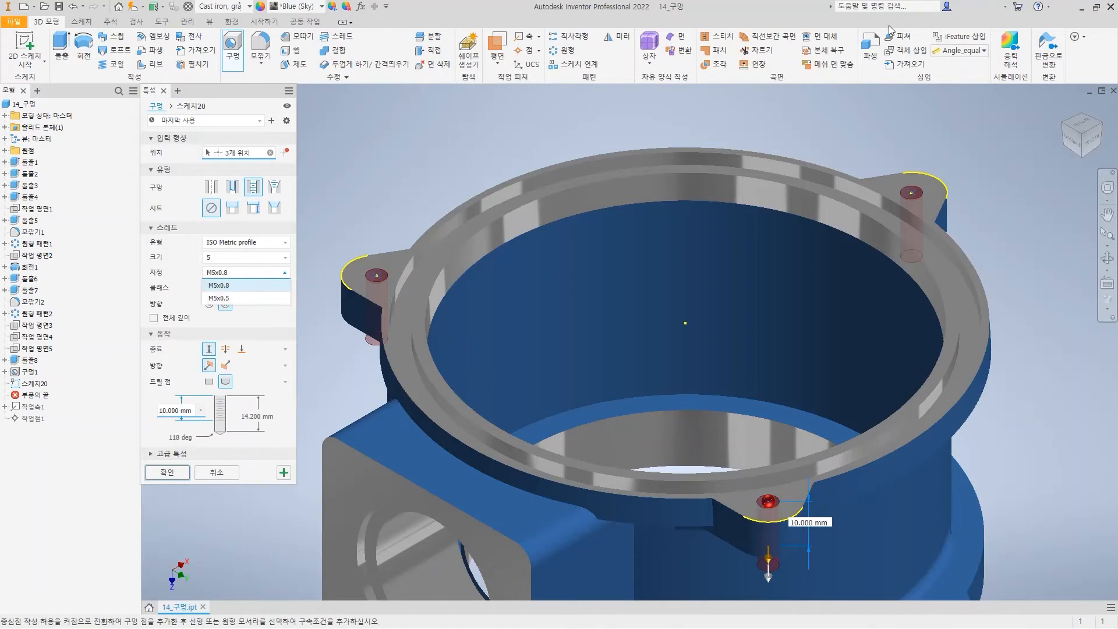
left_click(258, 285)
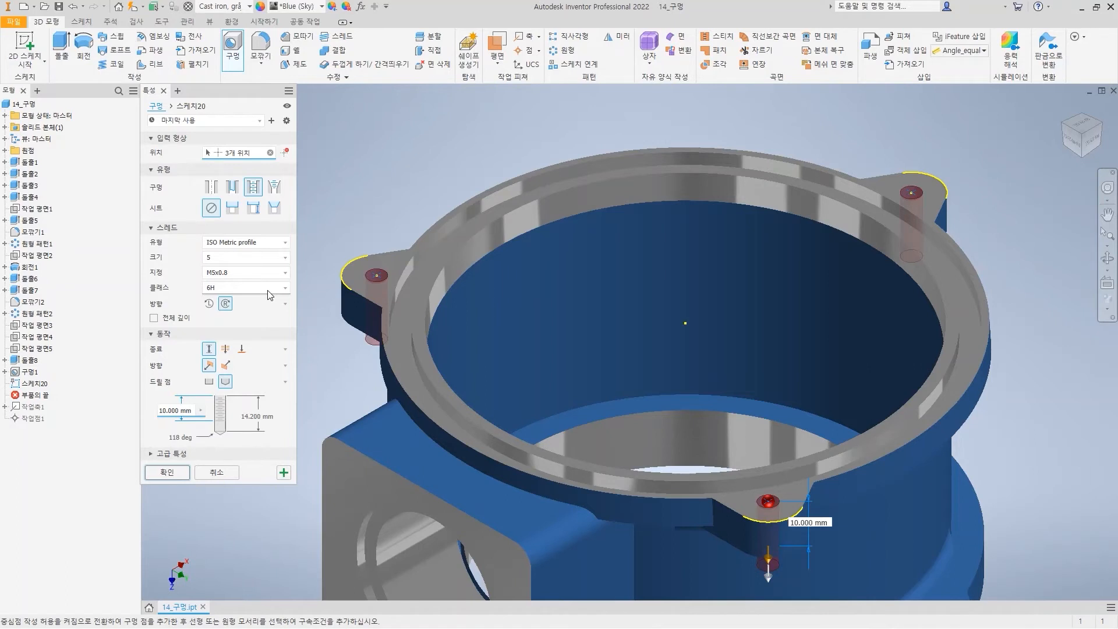
left_click(270, 291)
left_click(268, 290)
Try the left-hand direction and full-depth threading for the lug holes, returning to right-hand threads without full depth.
left_click(208, 304)
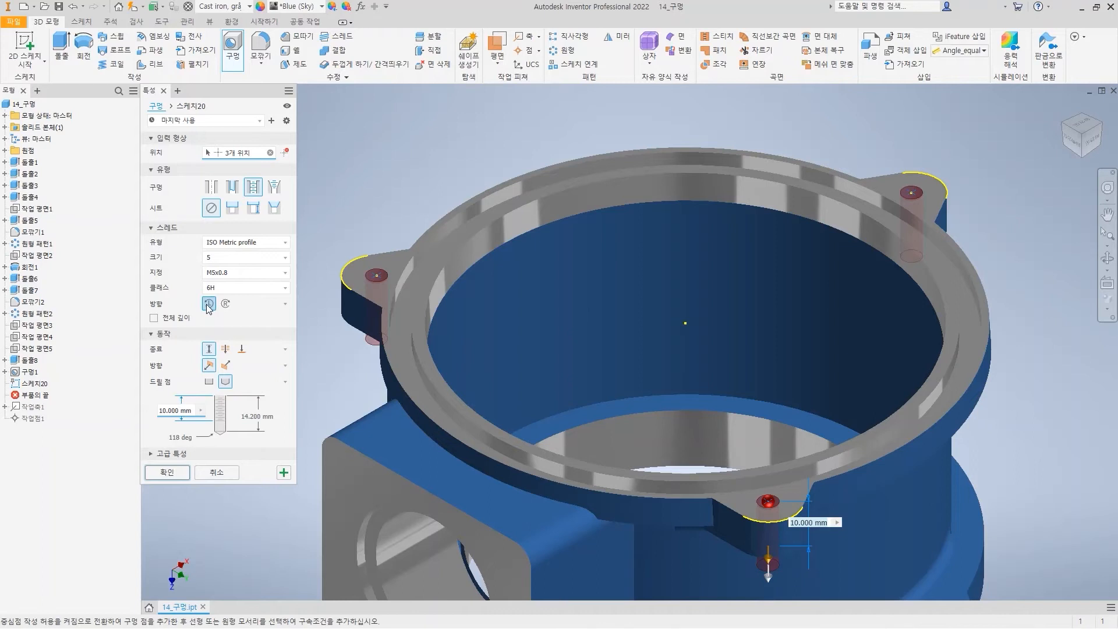
left_click(225, 304)
left_click(206, 308)
left_click(229, 309)
left_click_drag(193, 411, 137, 409)
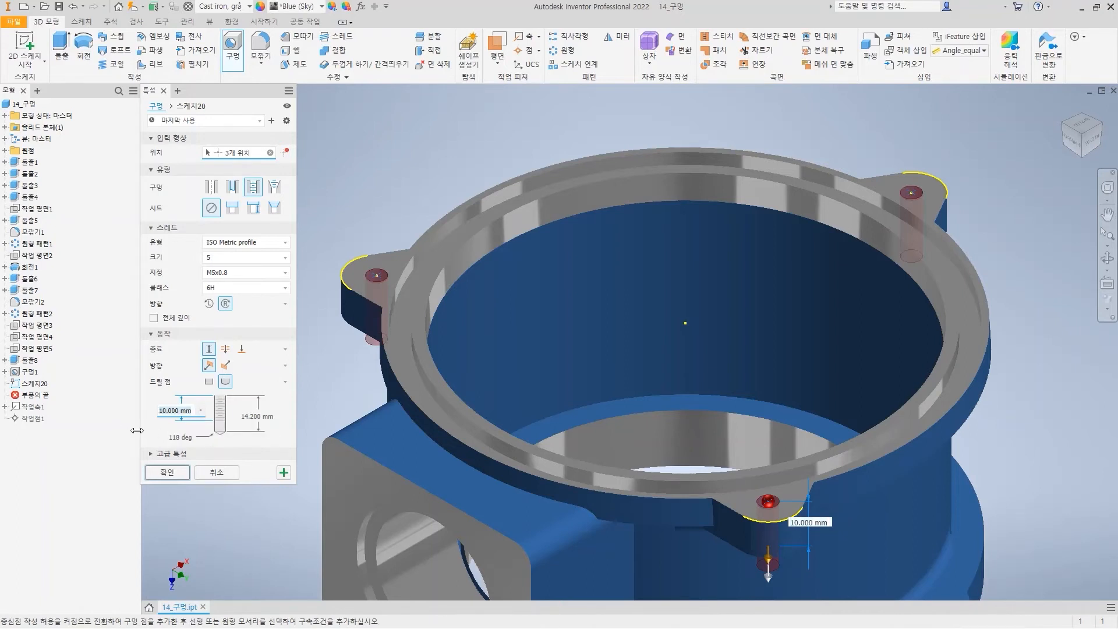
left_click(154, 318)
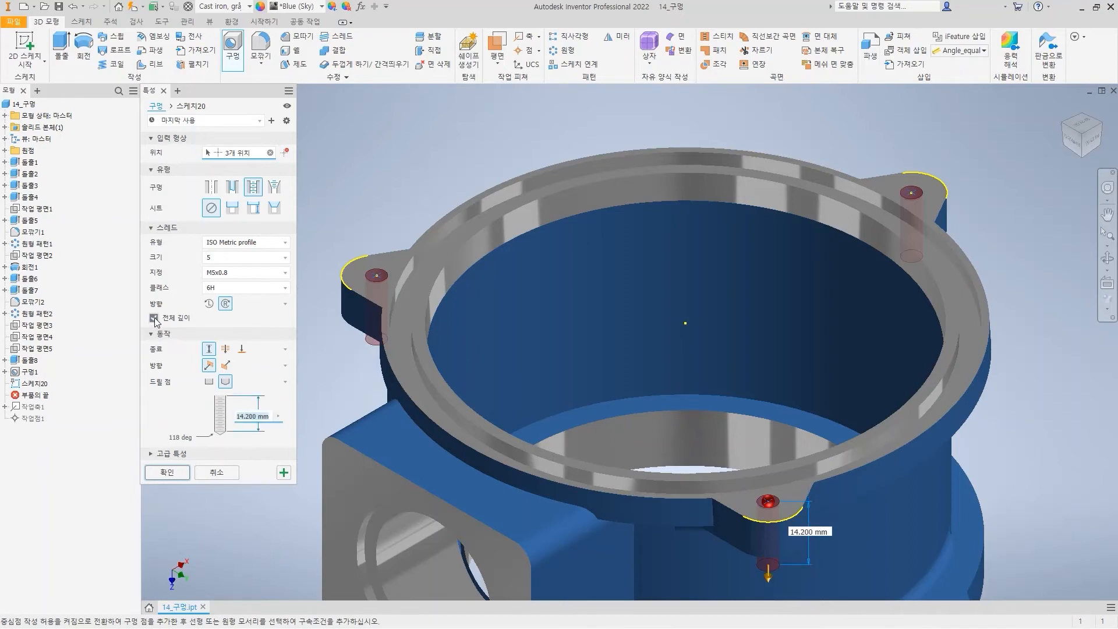
left_click(154, 318)
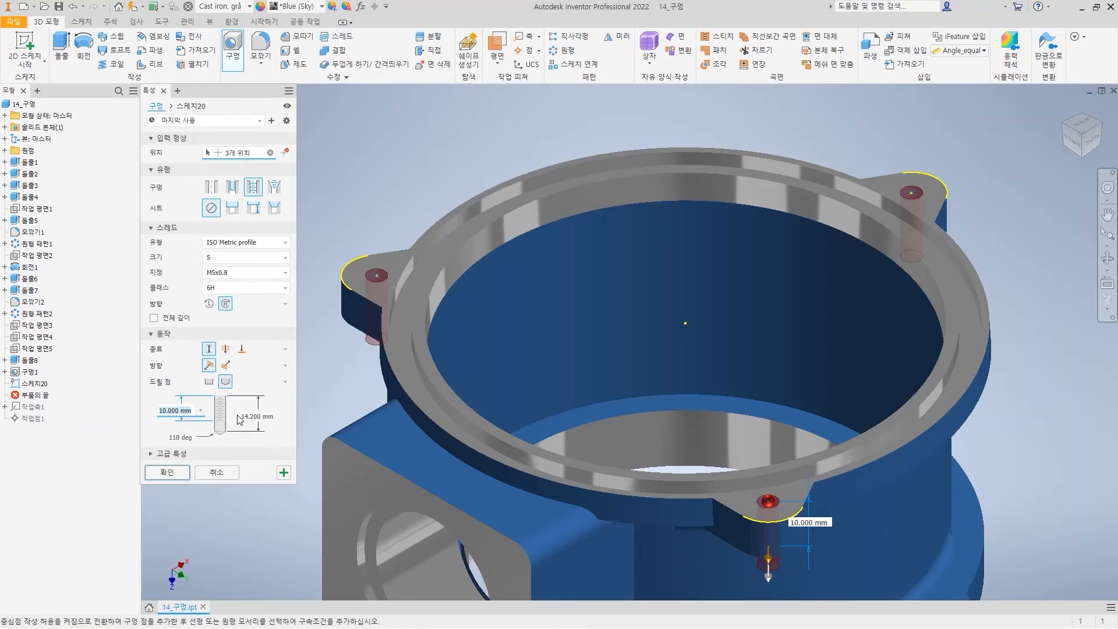
Make the lug holes taper tapped with the ISO Taper Internal thread type and size Rc 1/8.
left_click(276, 187)
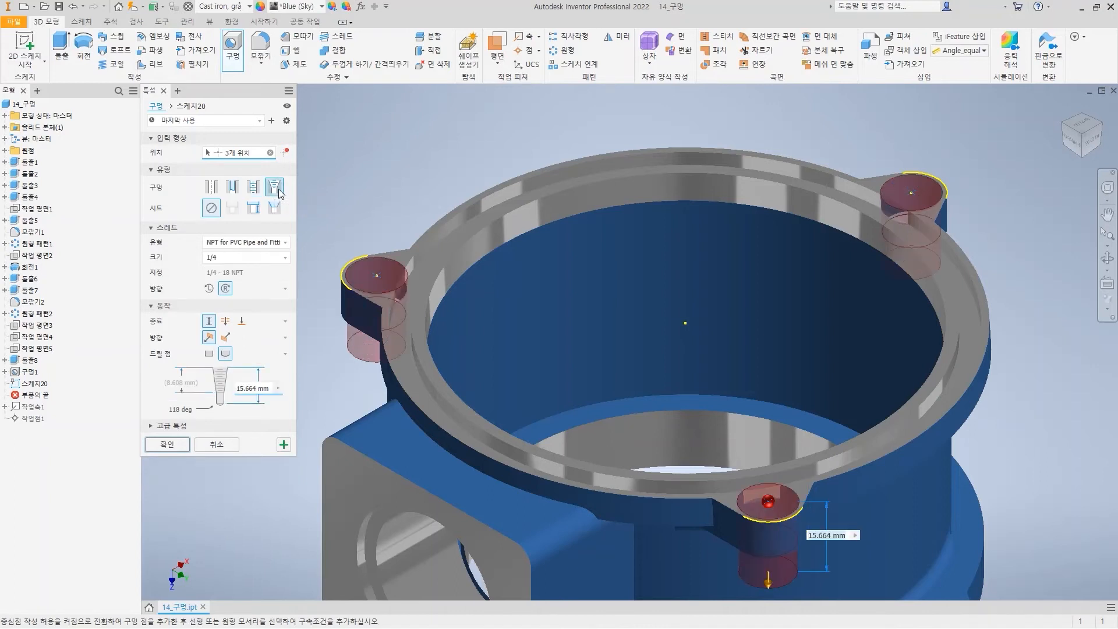
left_click(271, 245)
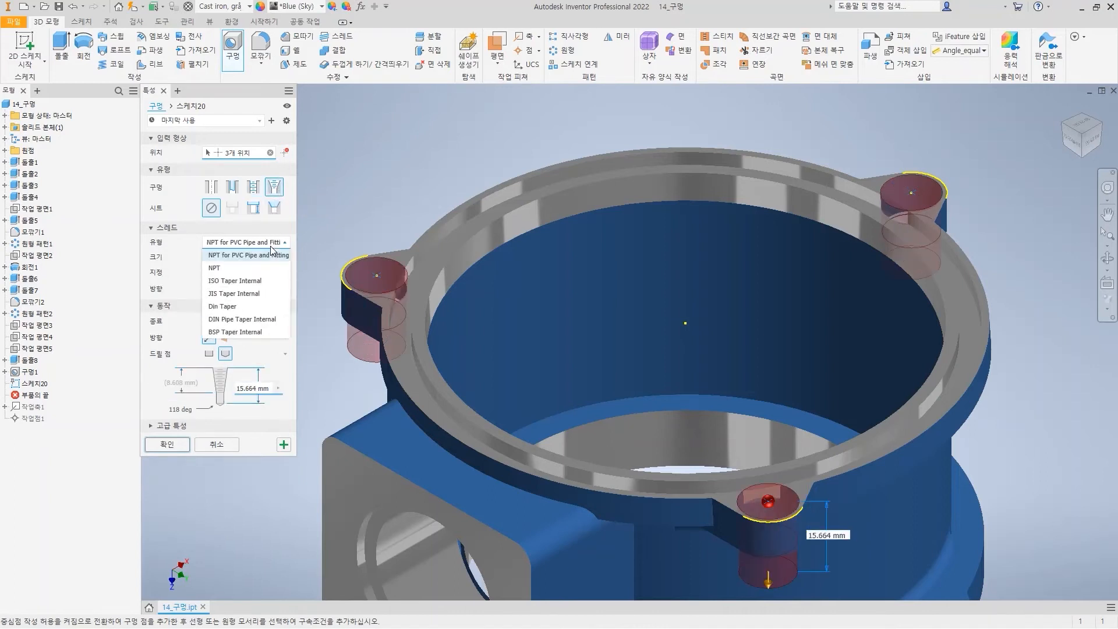
left_click(258, 281)
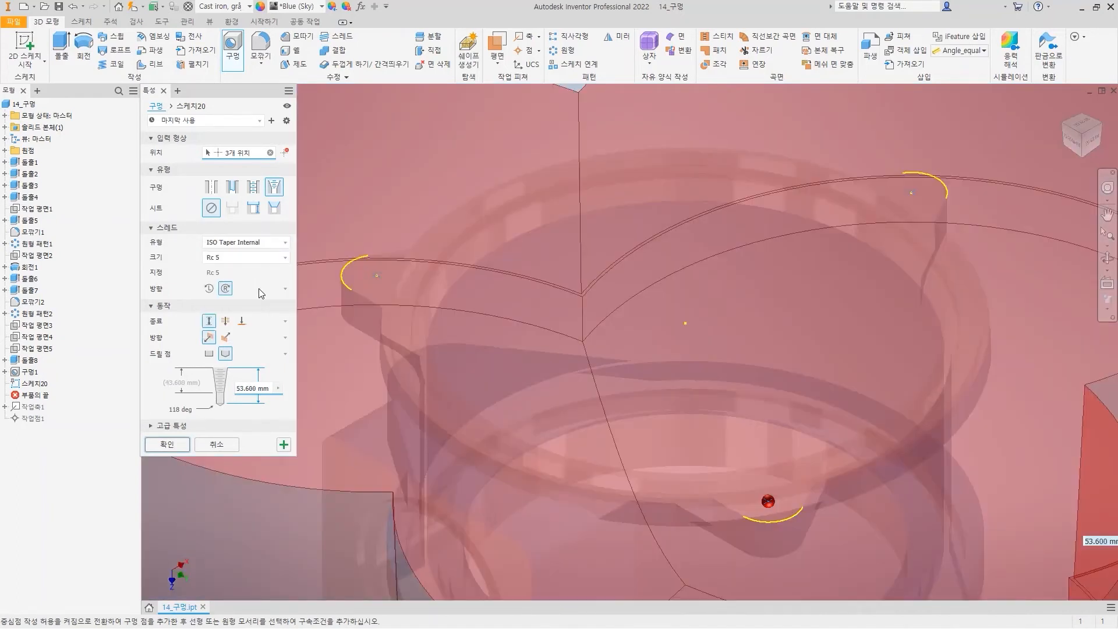
left_click(256, 257)
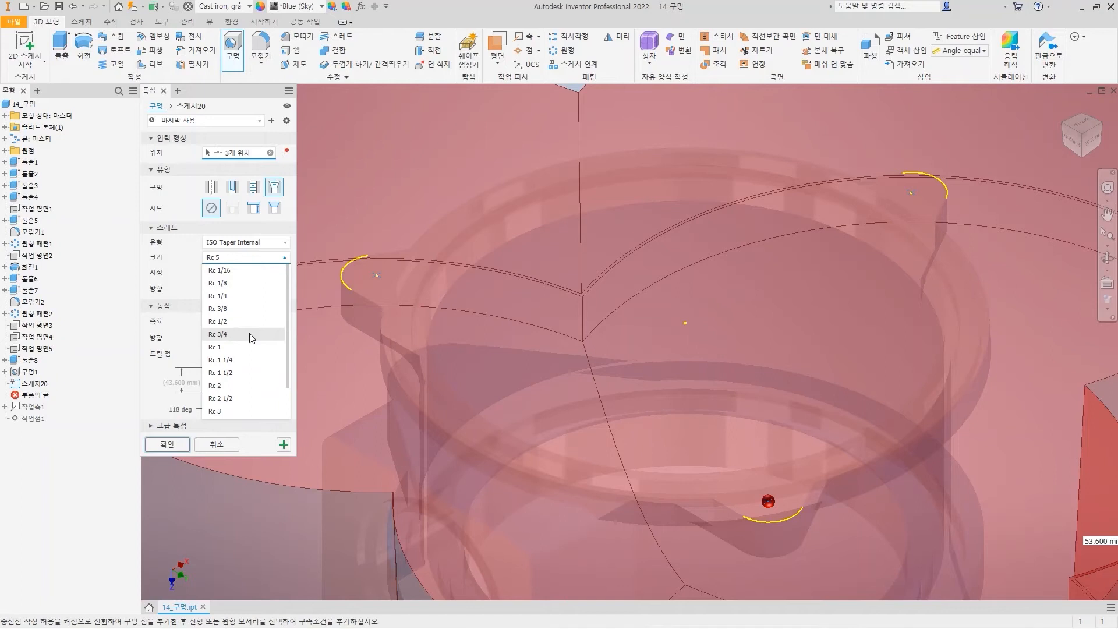
left_click(221, 283)
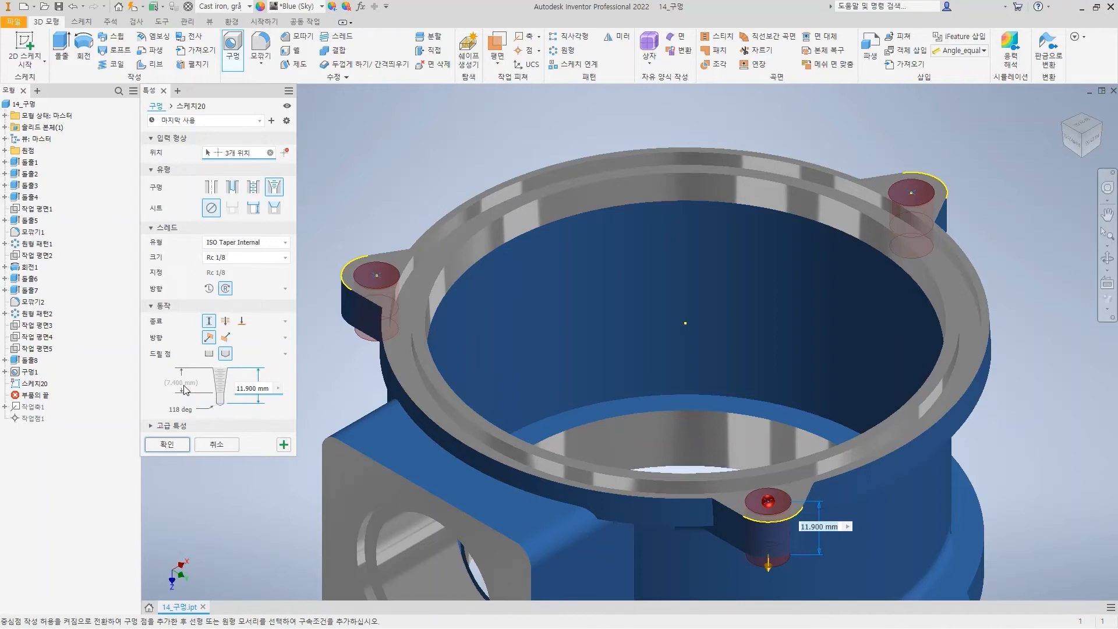
Change the three lug holes to simple holes without a seat and create the hole feature.
left_click(160, 426)
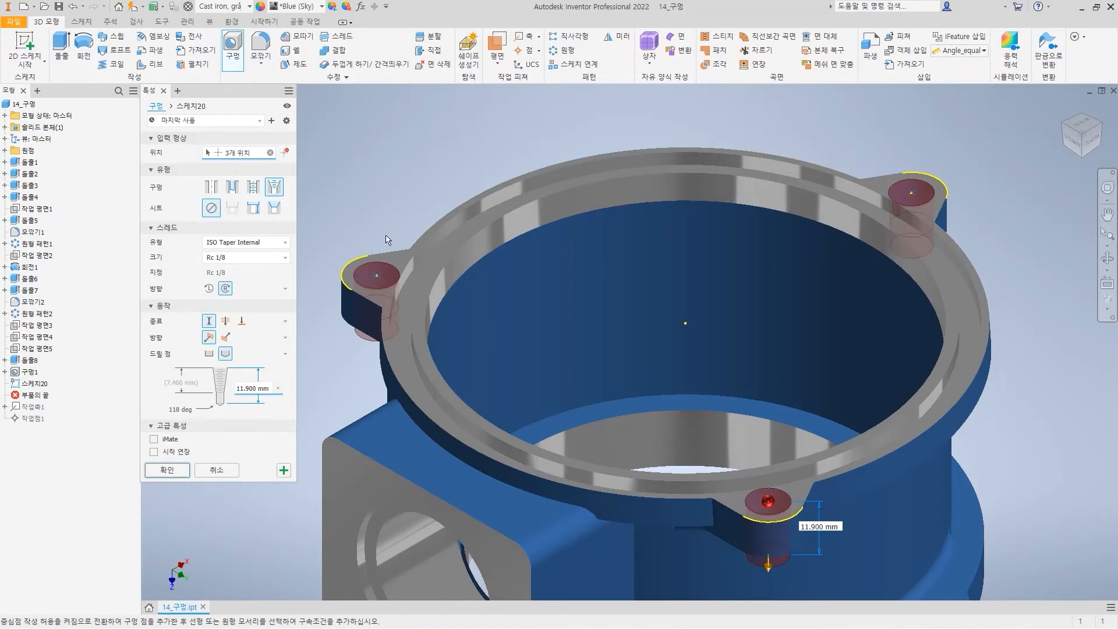
left_click(211, 186)
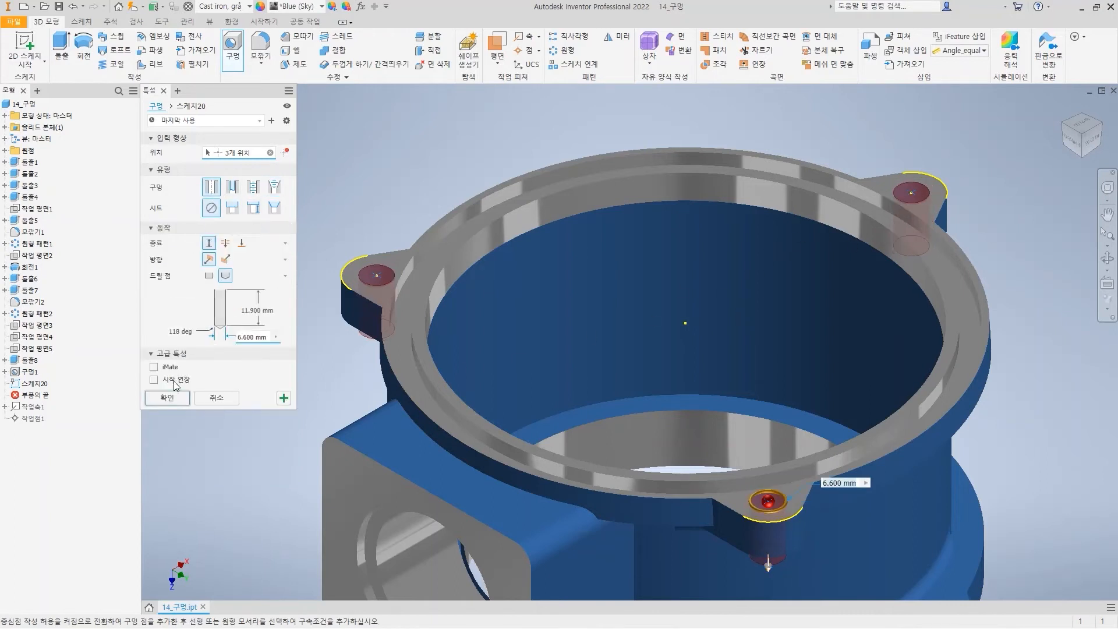
left_click(182, 399)
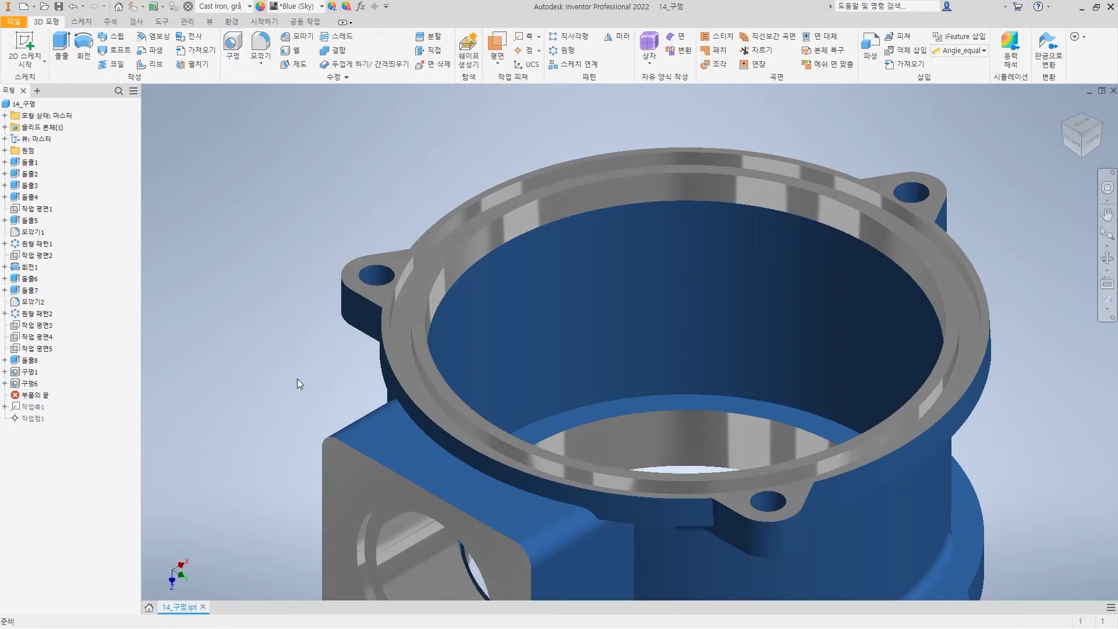
Start a new hole feature and place a simple hole near the upper far corner of the rectangular port face.
mouse_move(415, 202)
middle_mouse_down("shift")
mouse_move(407, 274)
mouse_move(407, 237)
mouse_move(433, 205)
middle_mouse_up("shift")
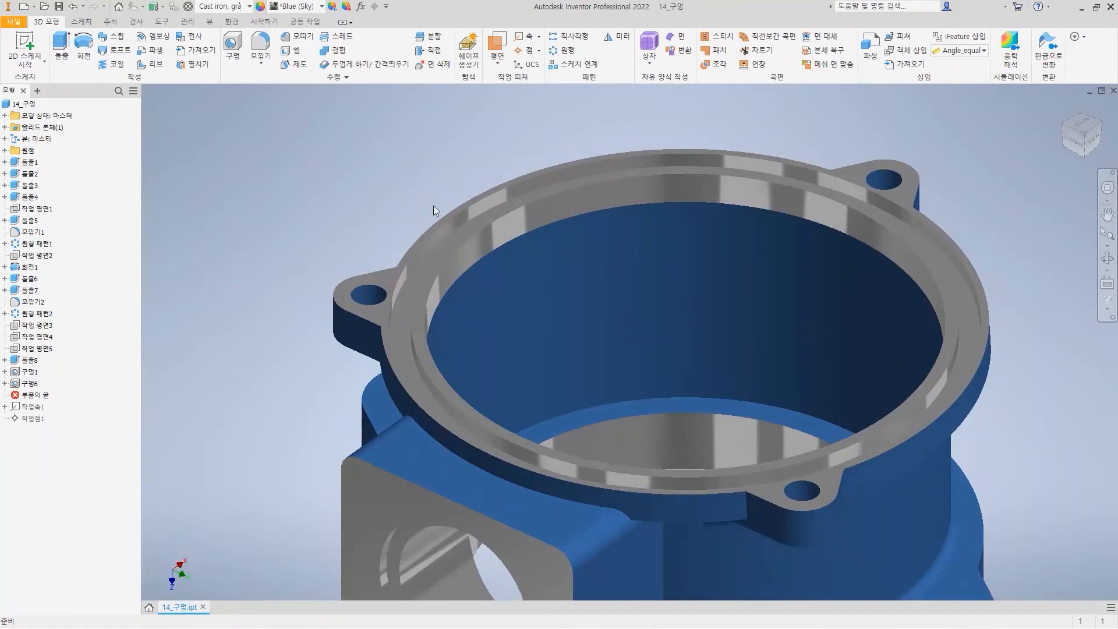
left_click(1065, 107)
scroll(481, 444, "up", 5)
middle_click_drag(486, 484, 507, 530)
scroll(478, 495, "down", 2)
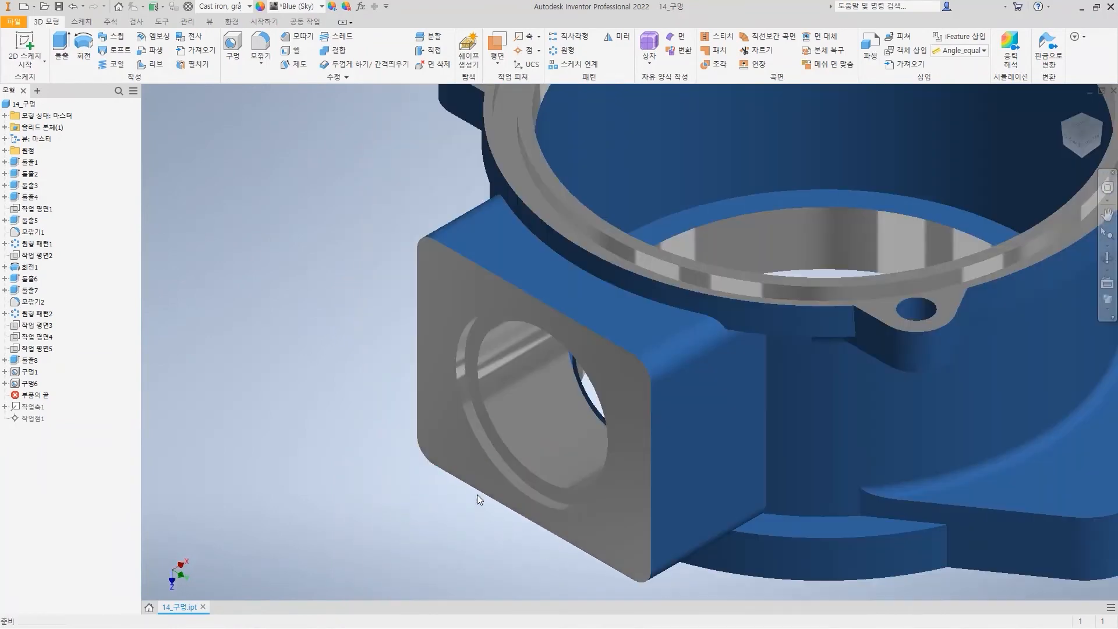
left_click_drag(907, 296, 925, 294)
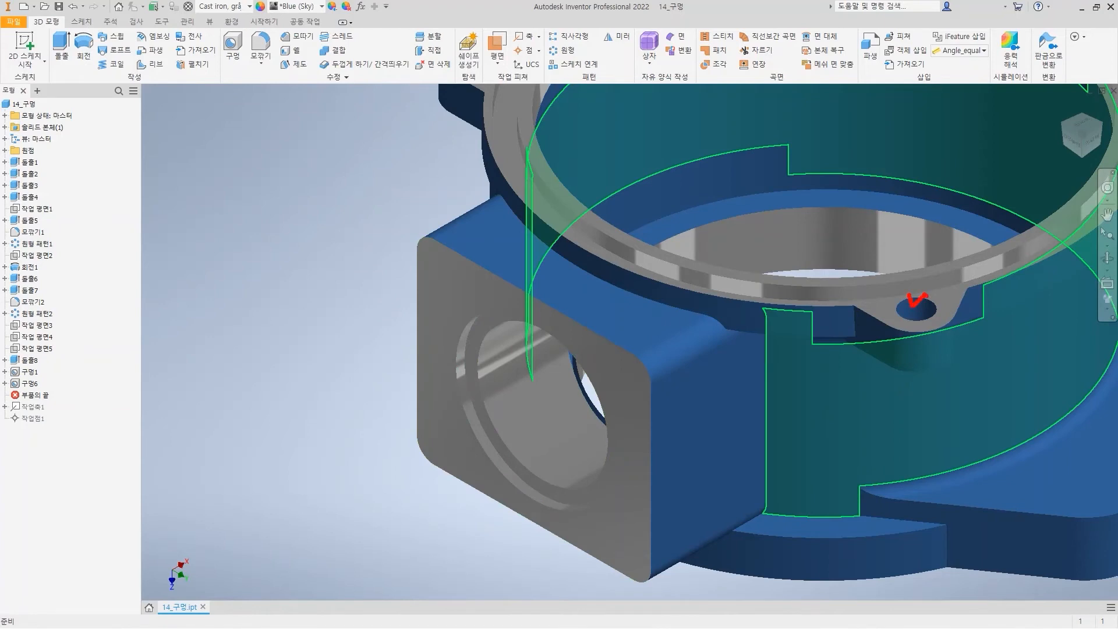
key("Escape")
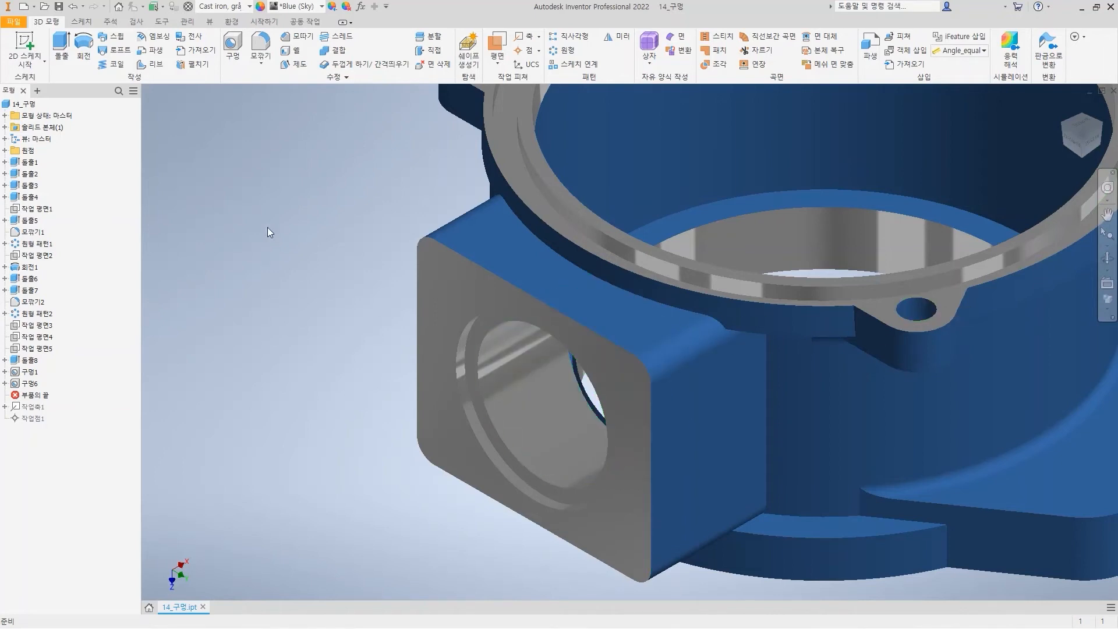
left_click(232, 45)
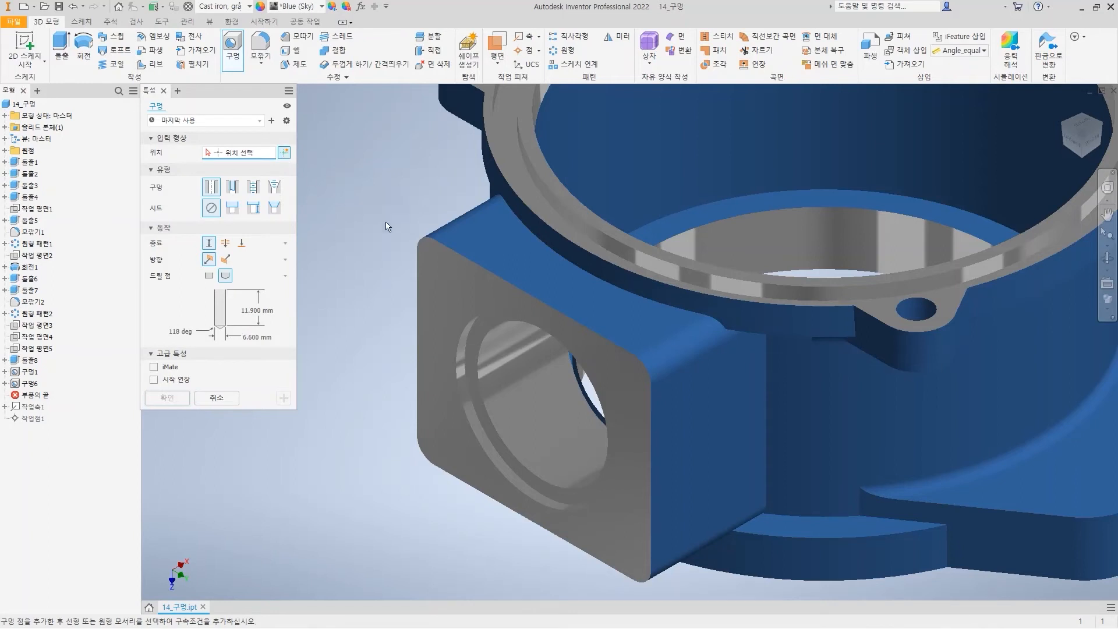
left_click(449, 287)
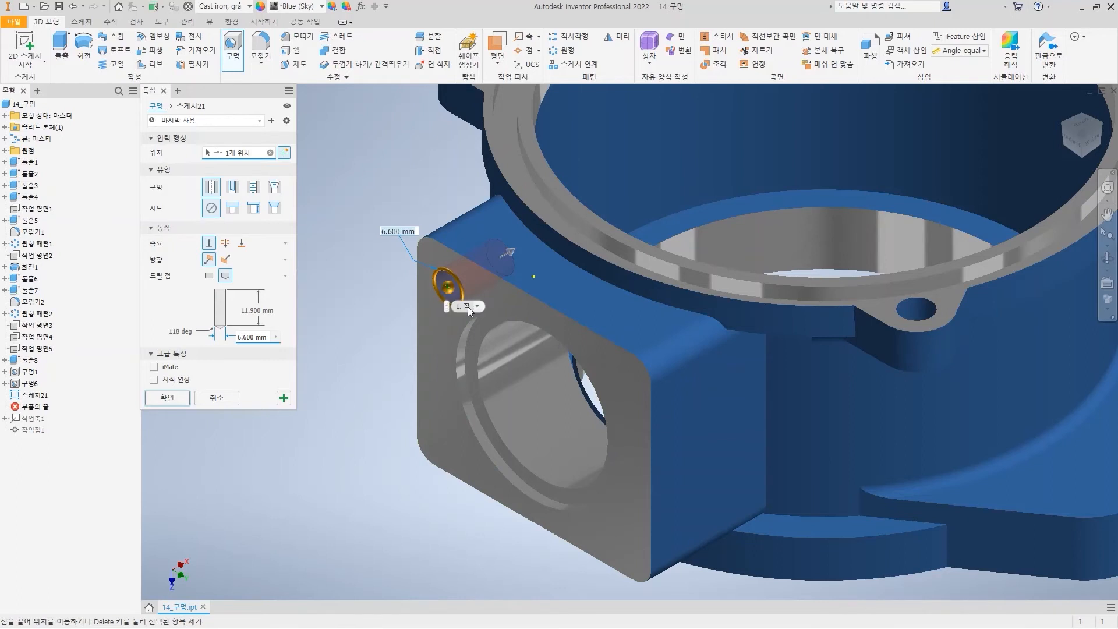
Edit the new hole's sketch and dimension its centre 7 mm from the port face's upper edge.
left_click(193, 107)
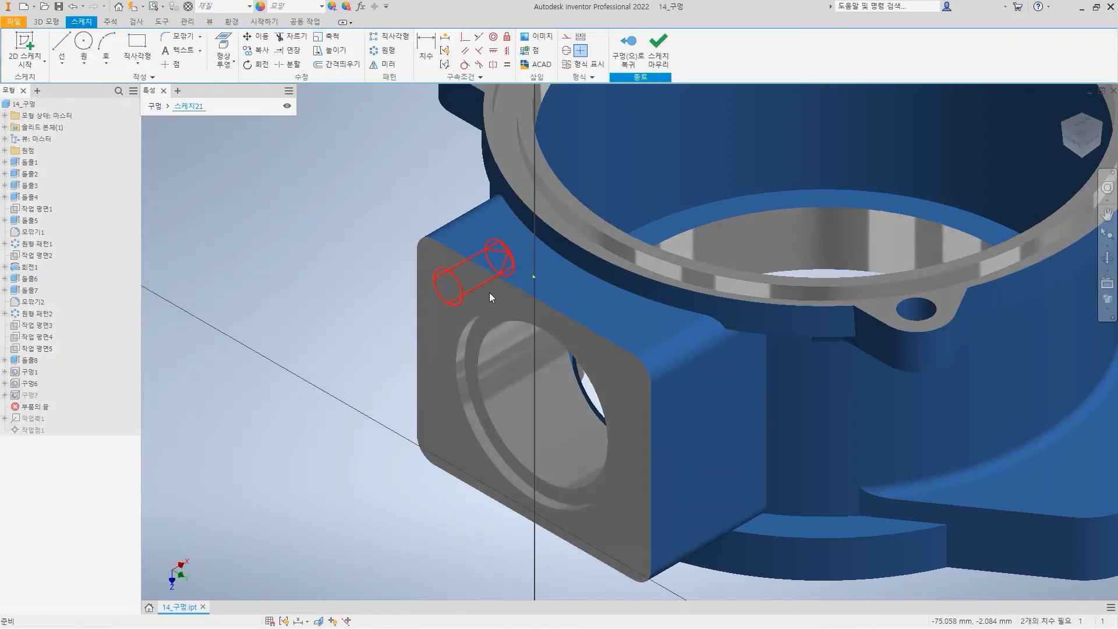
key("d")
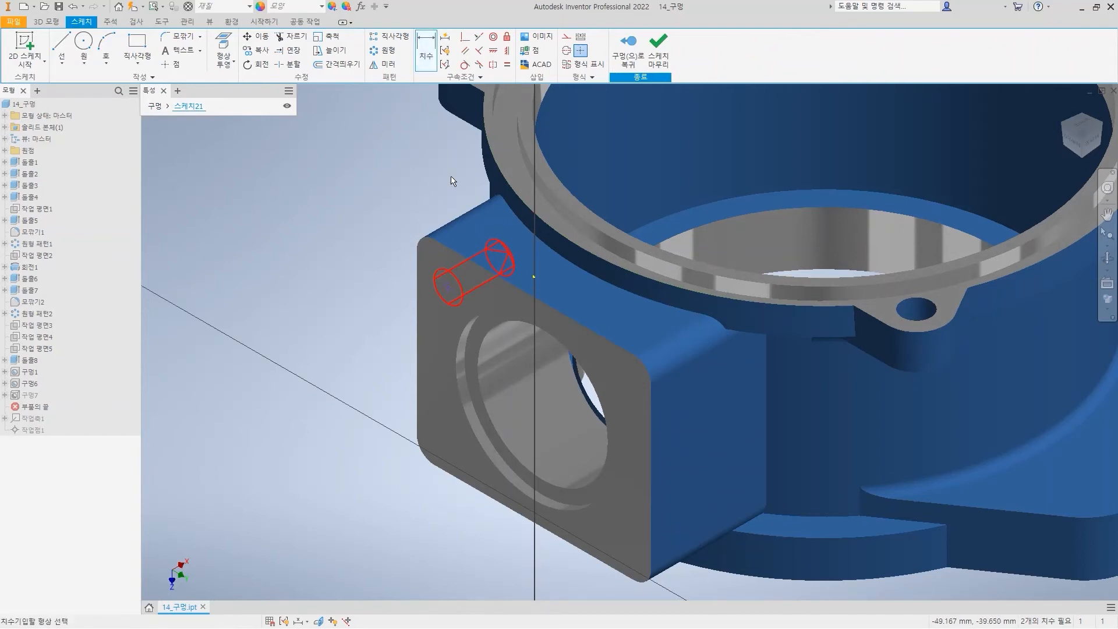
left_click(456, 254)
left_click(446, 284)
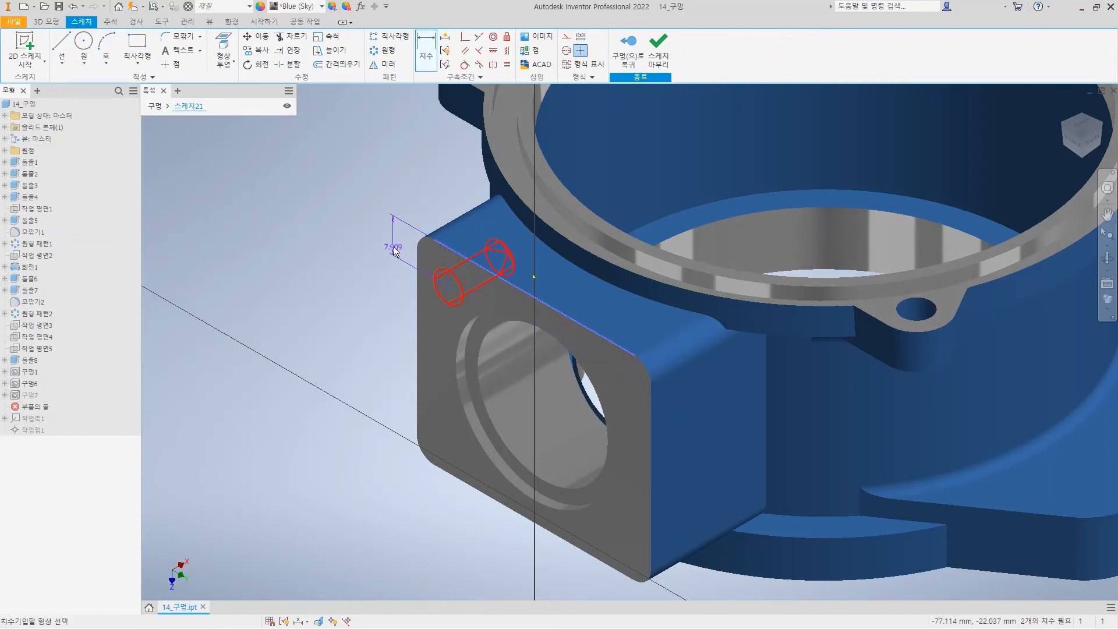
left_click(395, 250)
type("7")
key("Return")
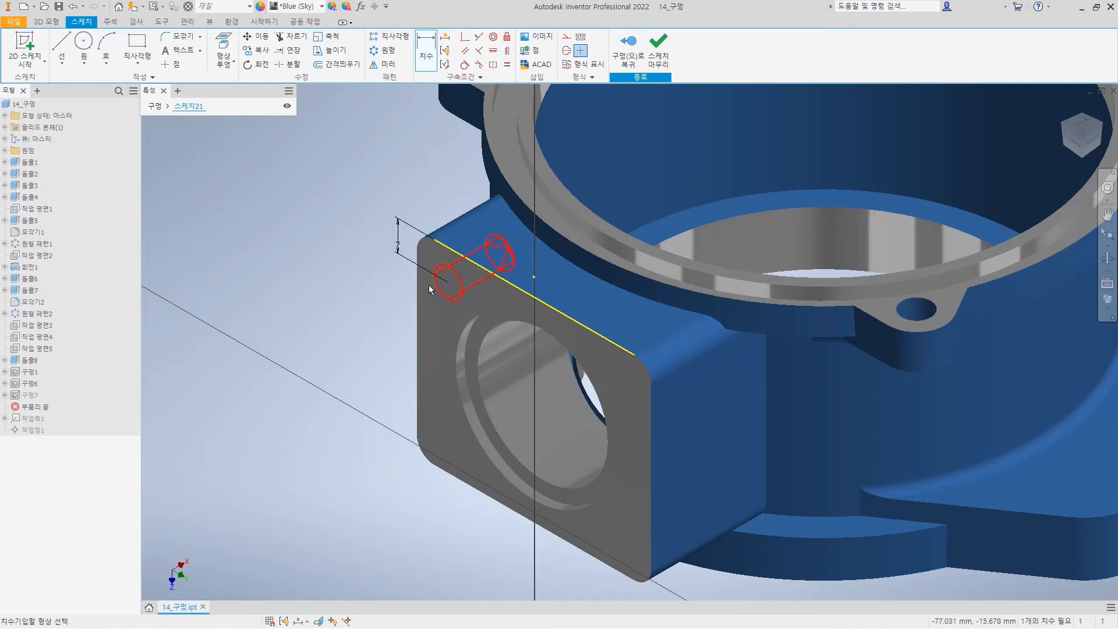
Dimension the hole centre 7 mm from the port face's adjacent vertical edge and return to the hole feature.
left_click(415, 288)
left_click(447, 285)
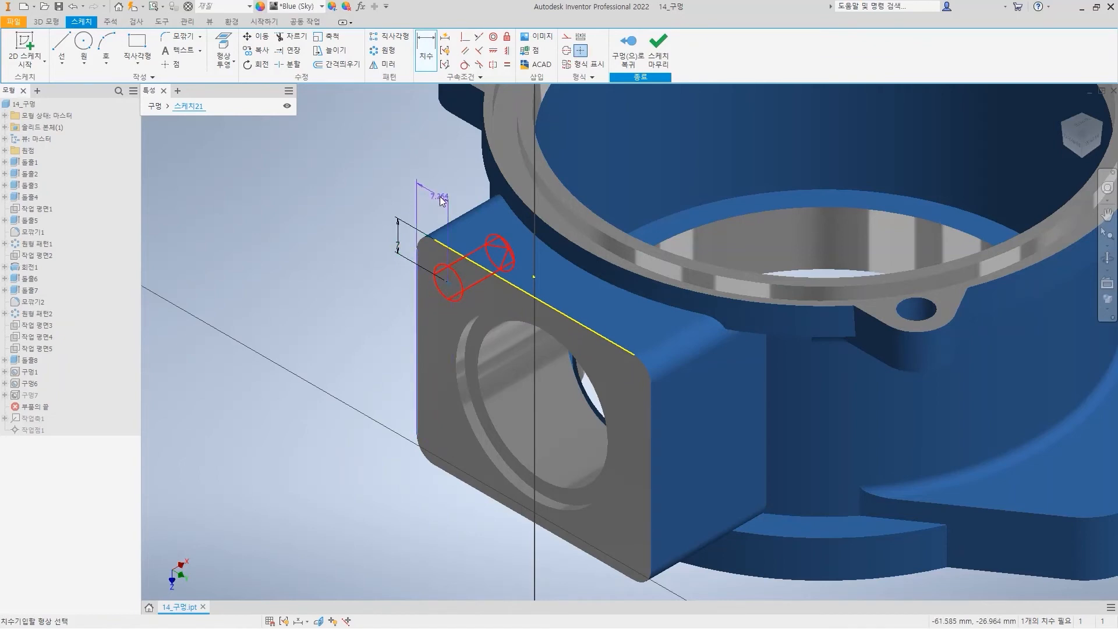
left_click(440, 197)
type("7")
key("Return")
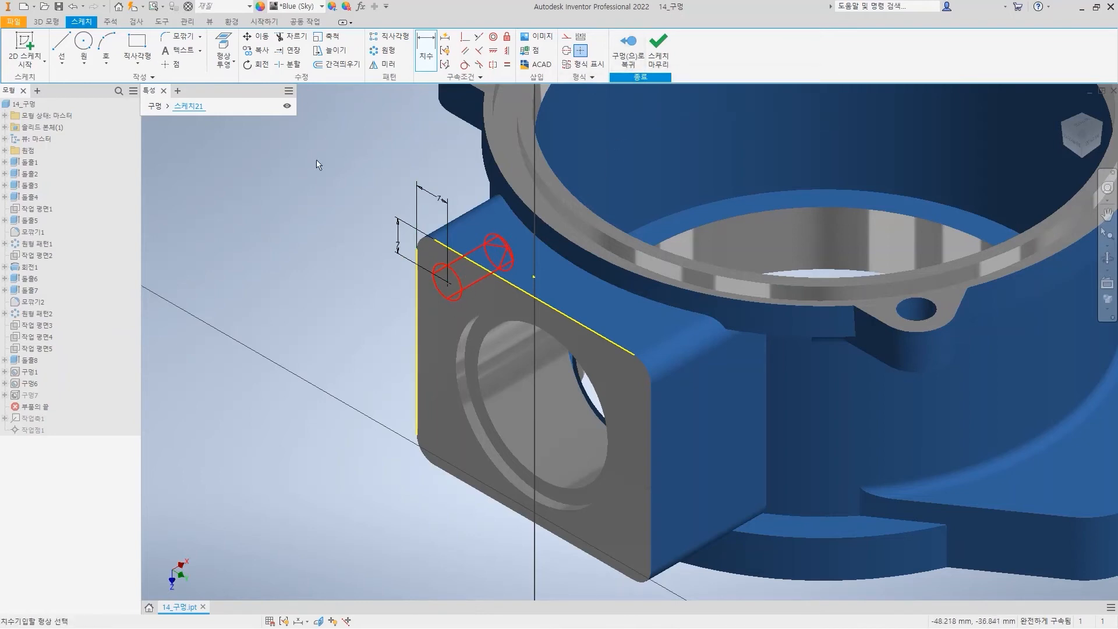
left_click(155, 107)
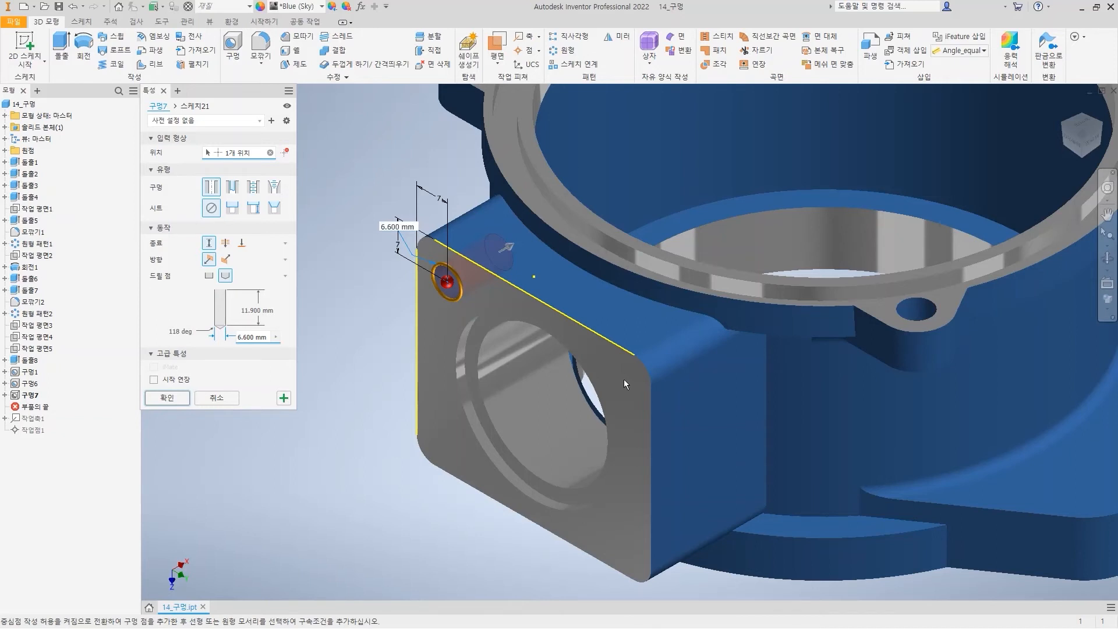
Add a second hole at the port face's other upper corner, concentric with the rounded corner edge.
left_click(285, 153)
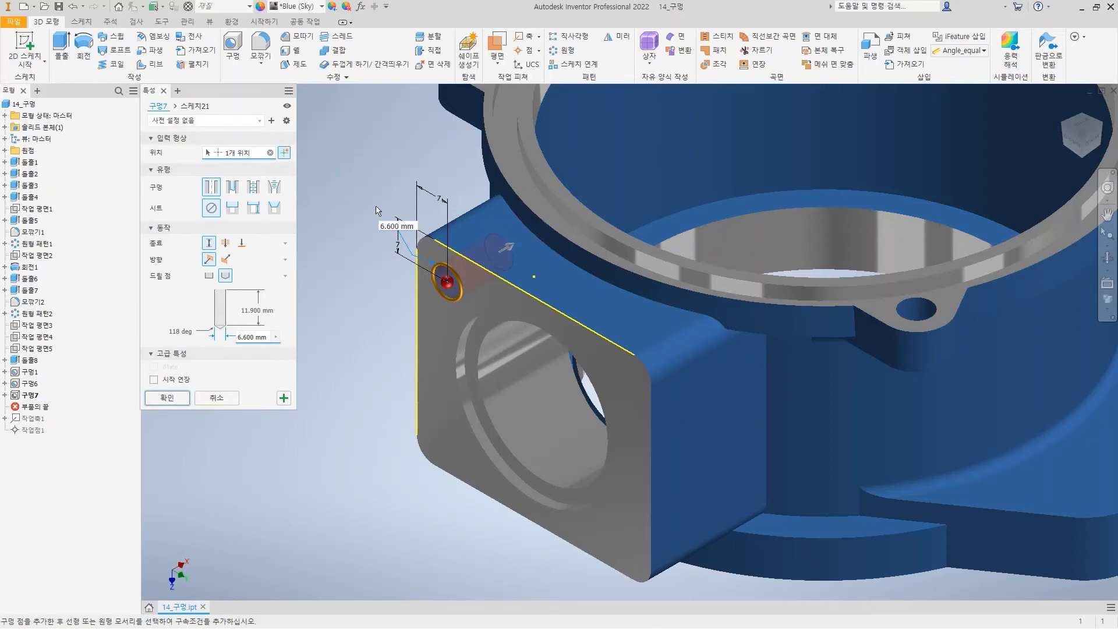
left_click(621, 382)
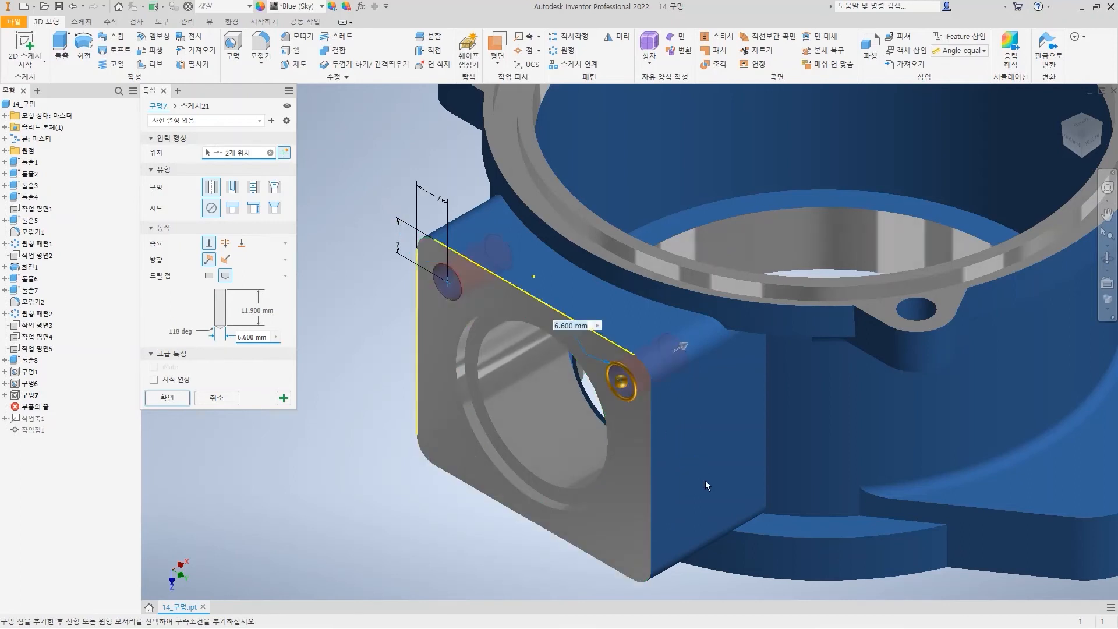
left_click(644, 362)
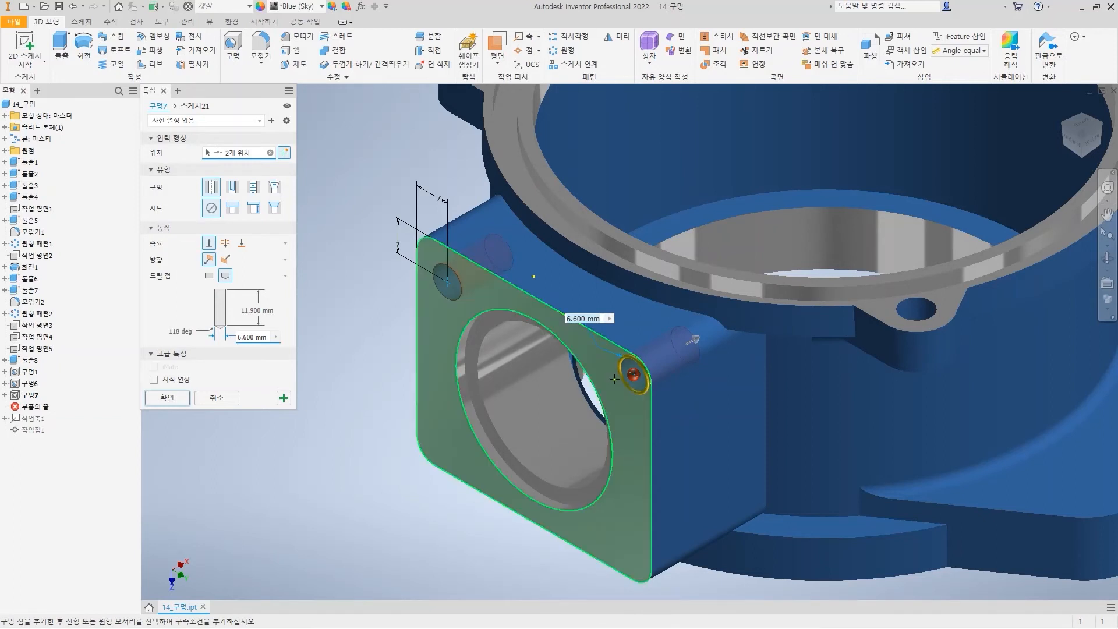
Add a third hole at the lower corner below the second one, 7 mm from both the vertical and lower edges.
left_click(614, 525)
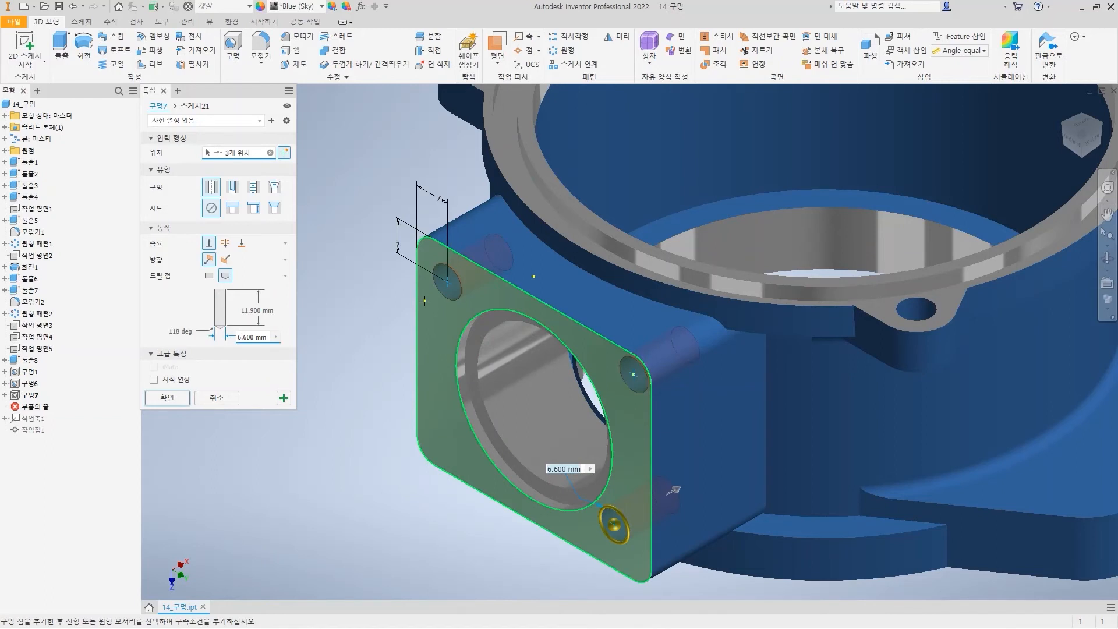
left_click(652, 537)
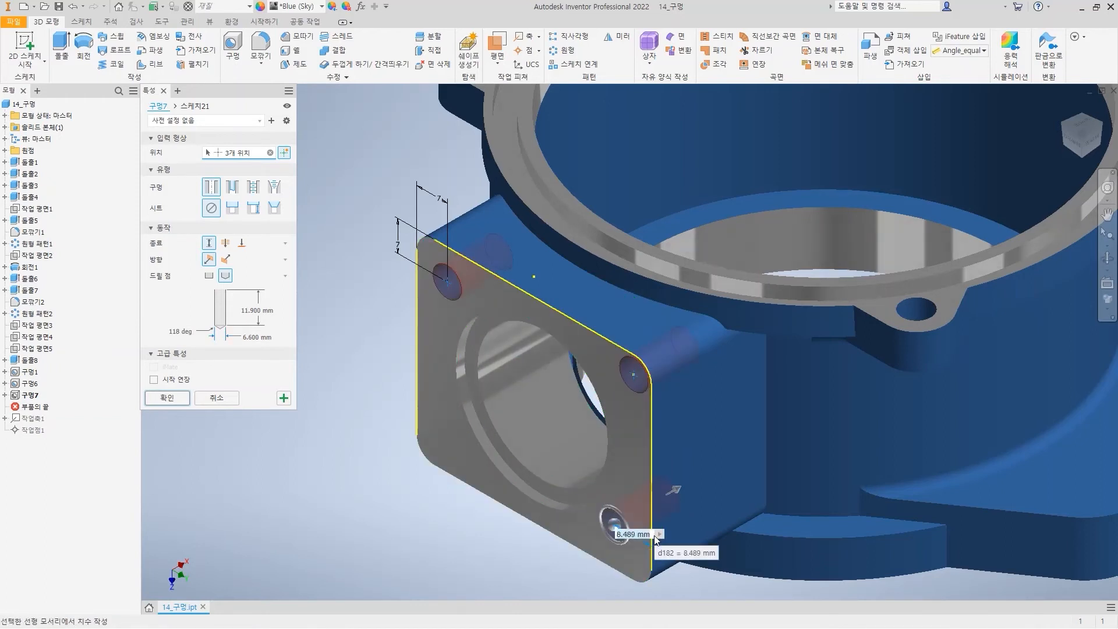
type("7")
left_click(602, 566)
type("7")
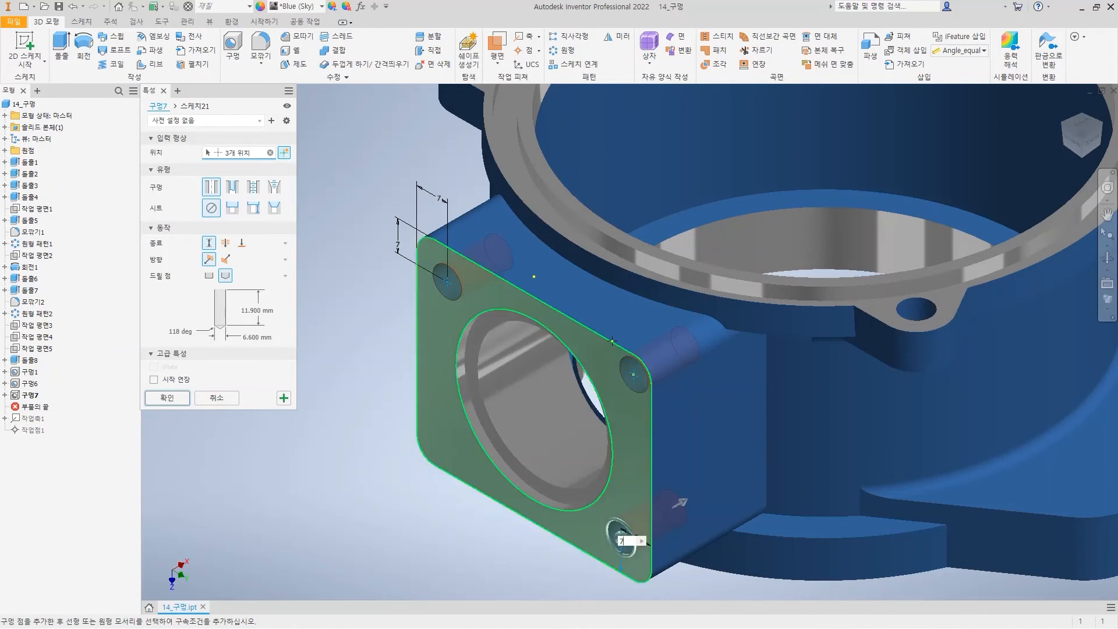
left_click(448, 282)
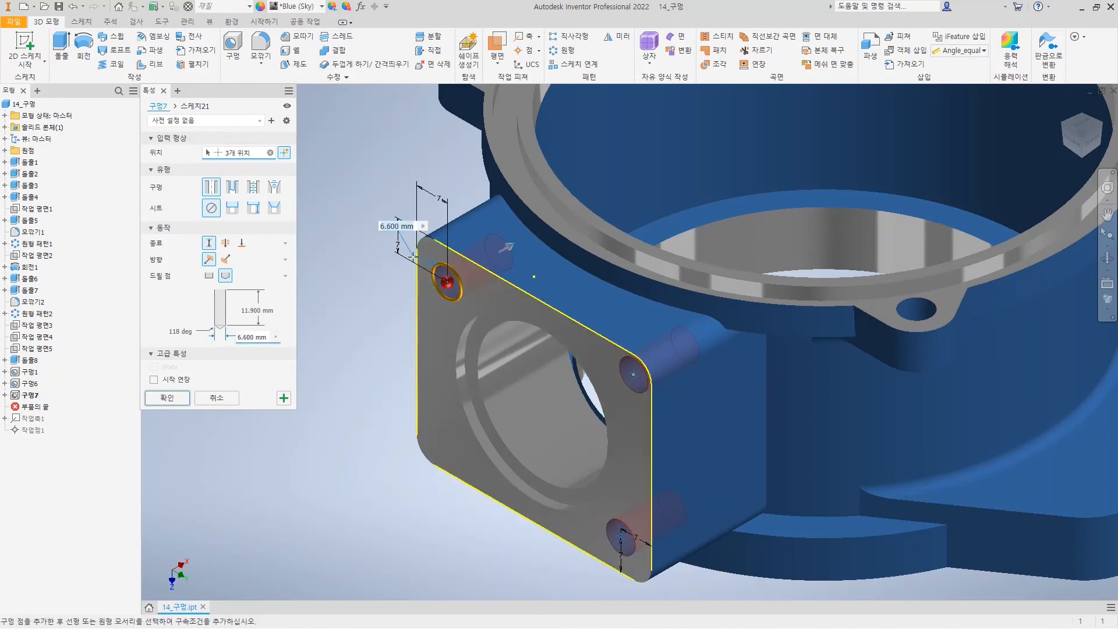
left_click(621, 536)
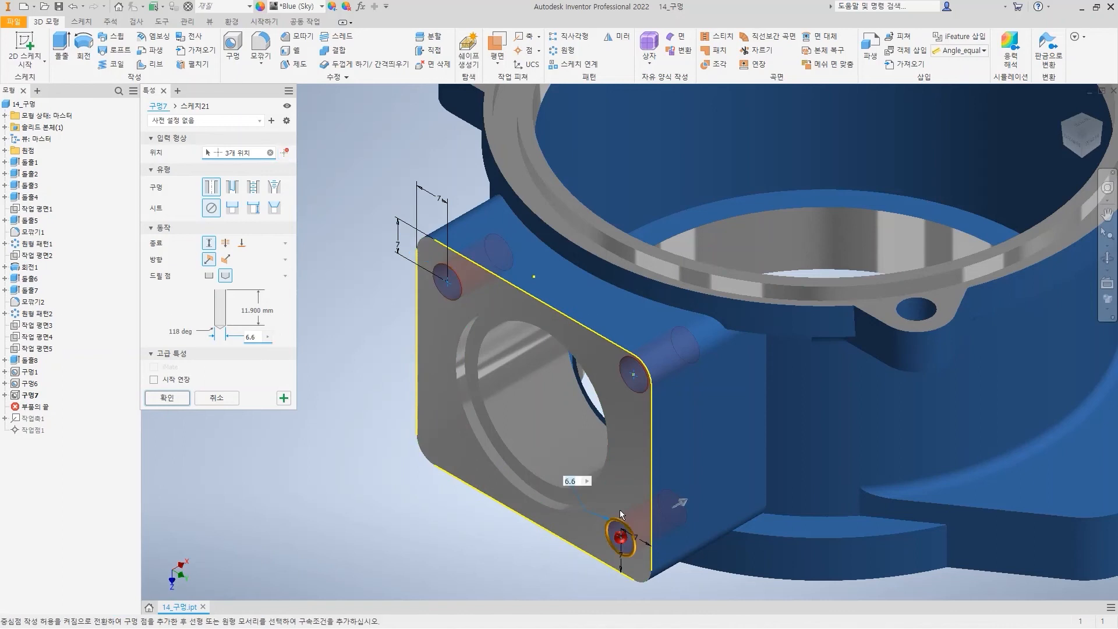
Set the lower corner hole's distance from the lower edge to 8 mm, the first hole's horizontal distance to 9 mm, and create the holes.
left_click(647, 544)
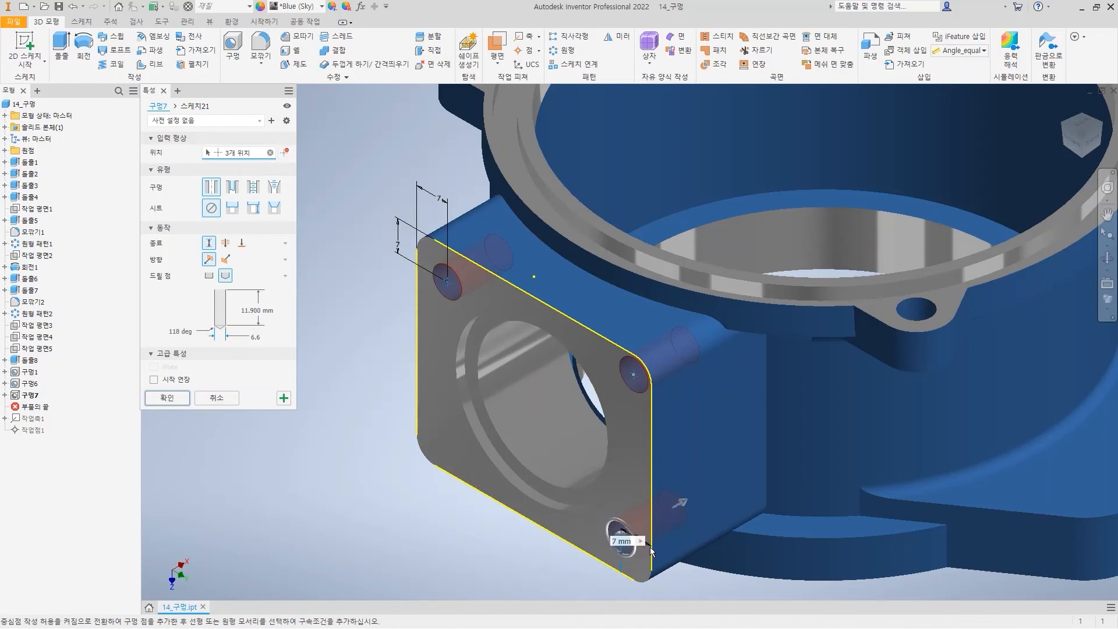
type("8")
key("Return")
left_click(433, 200)
type("9")
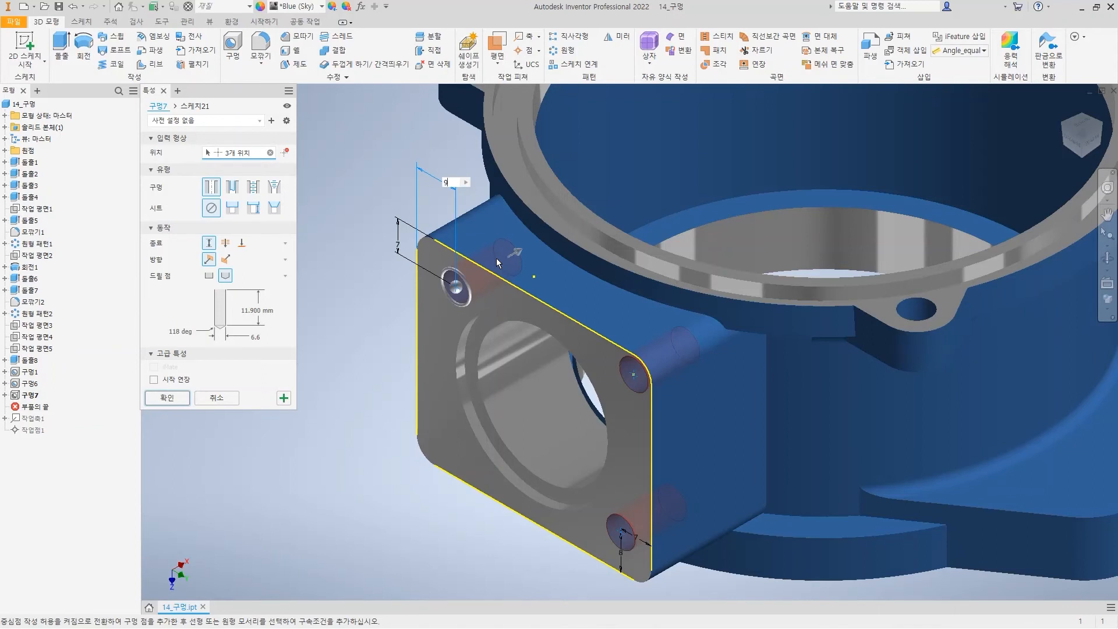
left_click(169, 398)
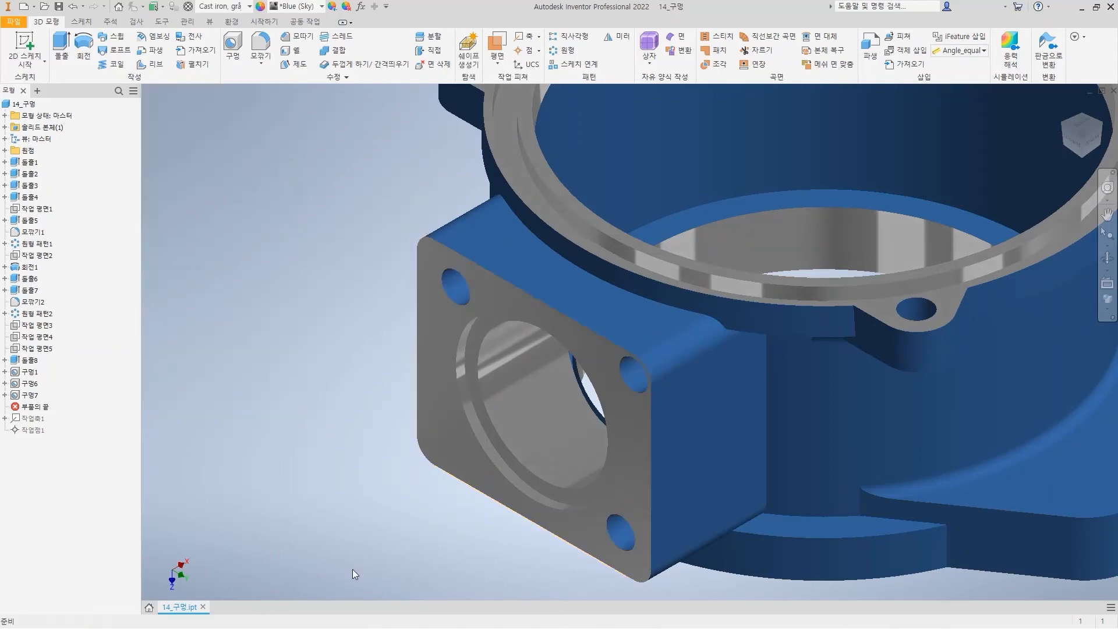
mouse_move(912, 300)
left_mouse_down()
mouse_move(920, 314)
mouse_move(933, 300)
left_mouse_up()
mouse_move(231, 69)
left_mouse_down()
mouse_move(267, 120)
mouse_move(255, 132)
left_mouse_up()
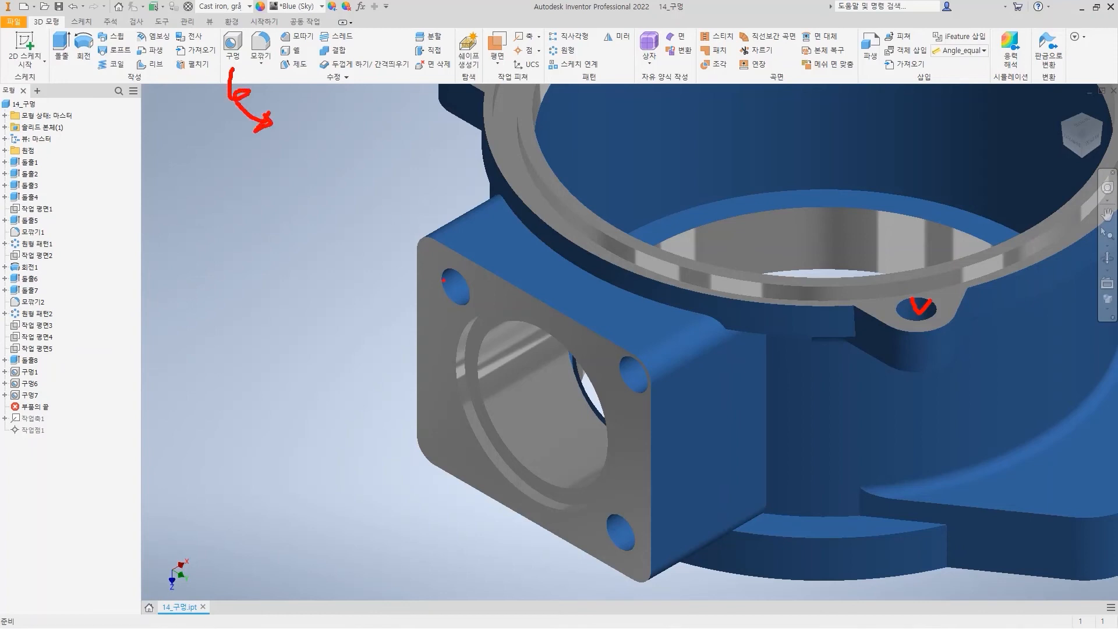
left_click_drag(455, 286, 471, 273)
left_click_drag(634, 355, 647, 384)
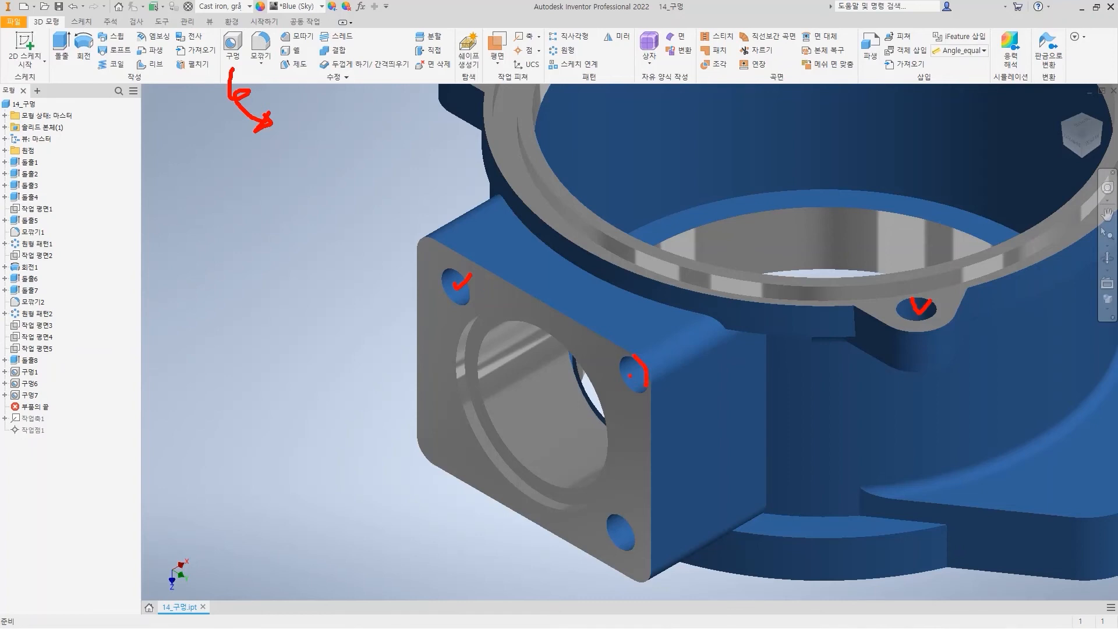
left_click_drag(663, 353, 648, 367)
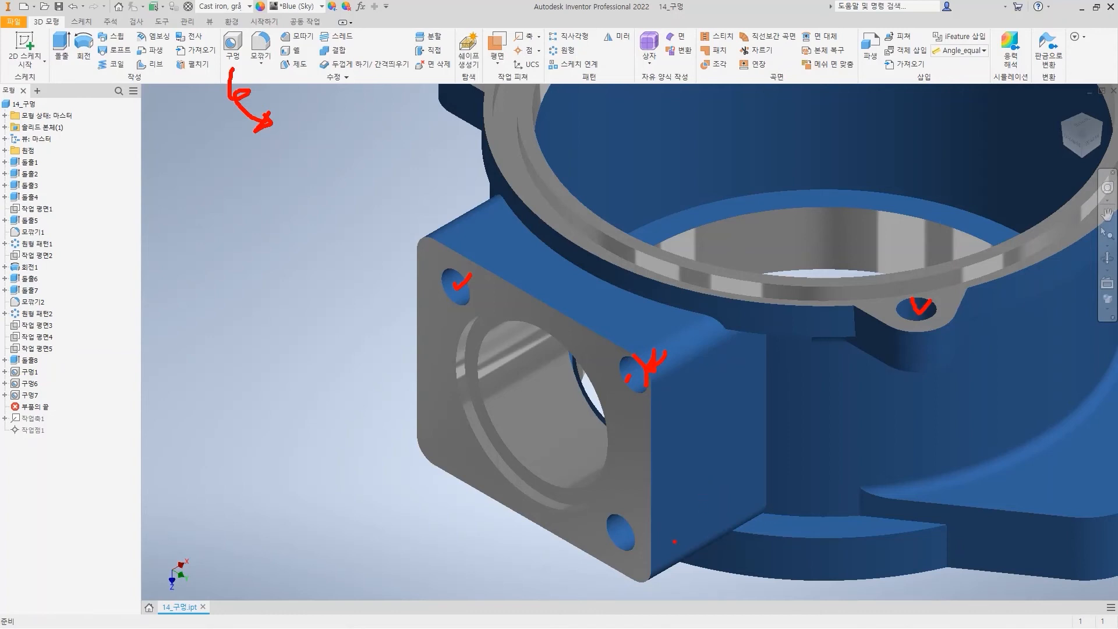
left_click_drag(449, 245, 441, 252)
mouse_move(442, 238)
left_mouse_down()
mouse_move(441, 254)
mouse_move(455, 247)
left_mouse_up()
left_click_drag(432, 227, 449, 243)
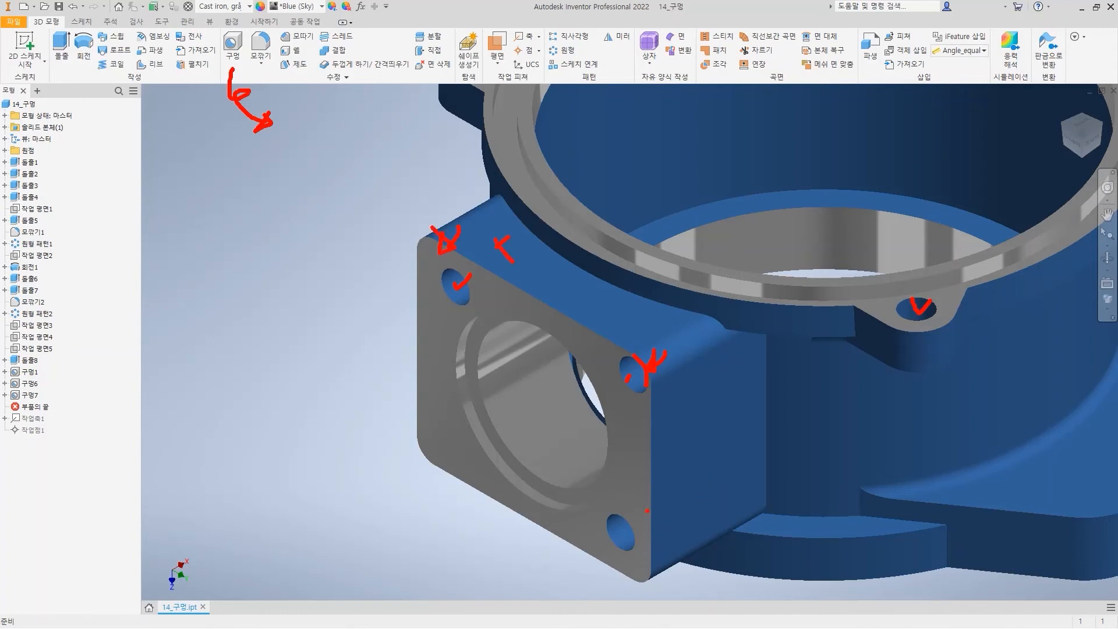
mouse_move(591, 577)
left_mouse_down()
mouse_move(630, 574)
mouse_move(622, 527)
mouse_move(647, 534)
mouse_move(592, 573)
left_mouse_up()
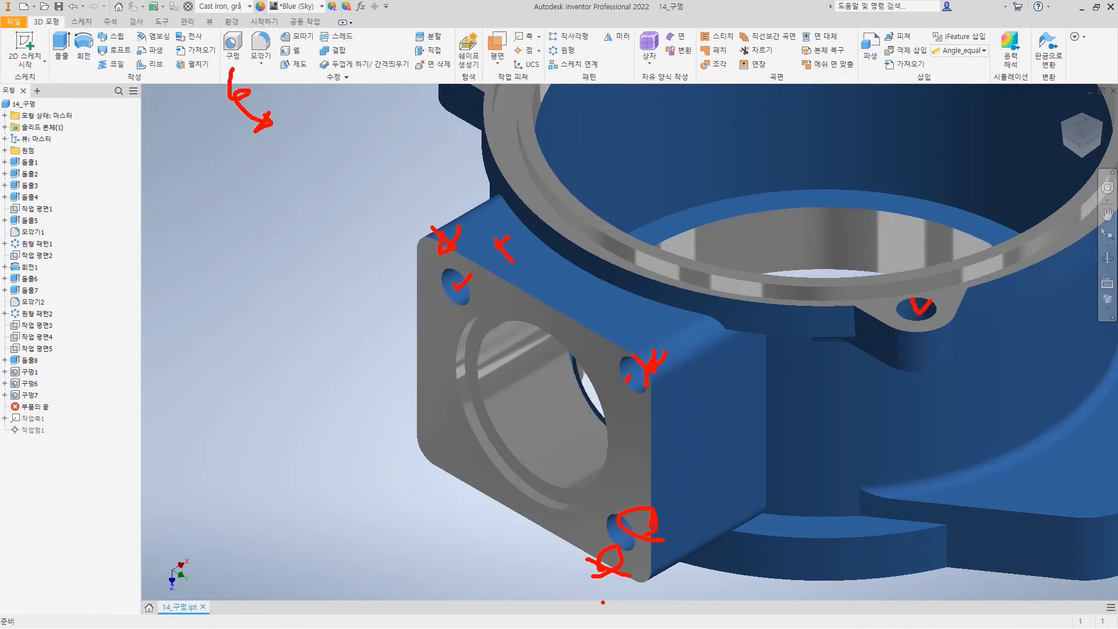
key("Escape")
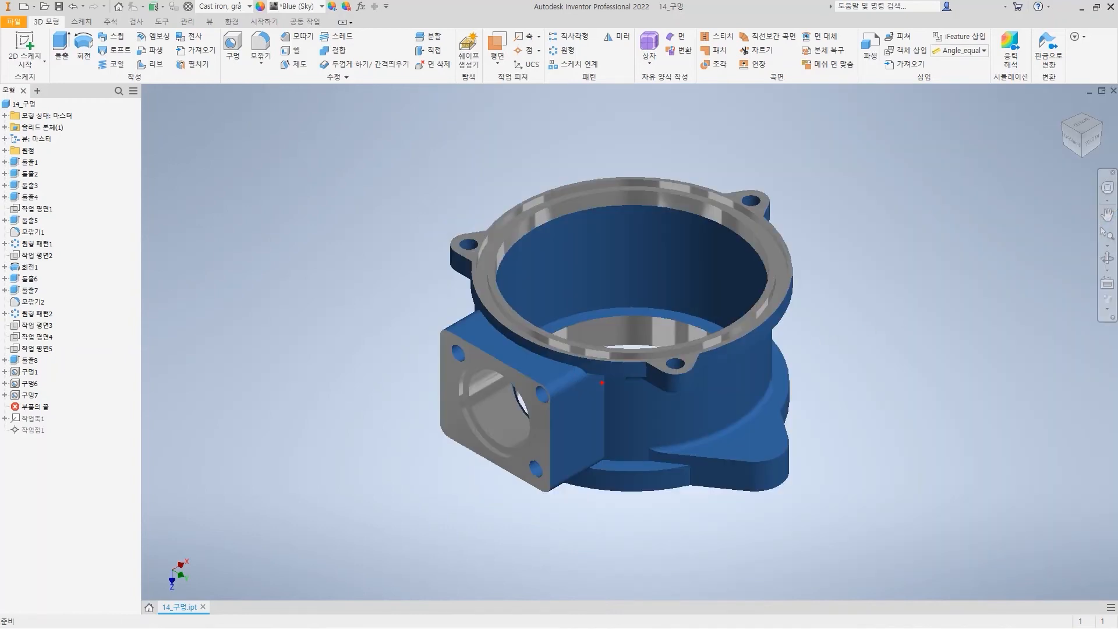
Move the end-of-part marker below the work axis and work point to restore them in the model.
mouse_move(0, 397)
left_mouse_down("ctrl")
mouse_move(54, 414)
mouse_move(125, 408)
left_mouse_up("ctrl")
key("Escape")
mouse_move(29, 406)
left_mouse_down()
mouse_move(32, 435)
mouse_move(49, 417)
mouse_move(40, 423)
left_mouse_up()
key("ctrl+2")
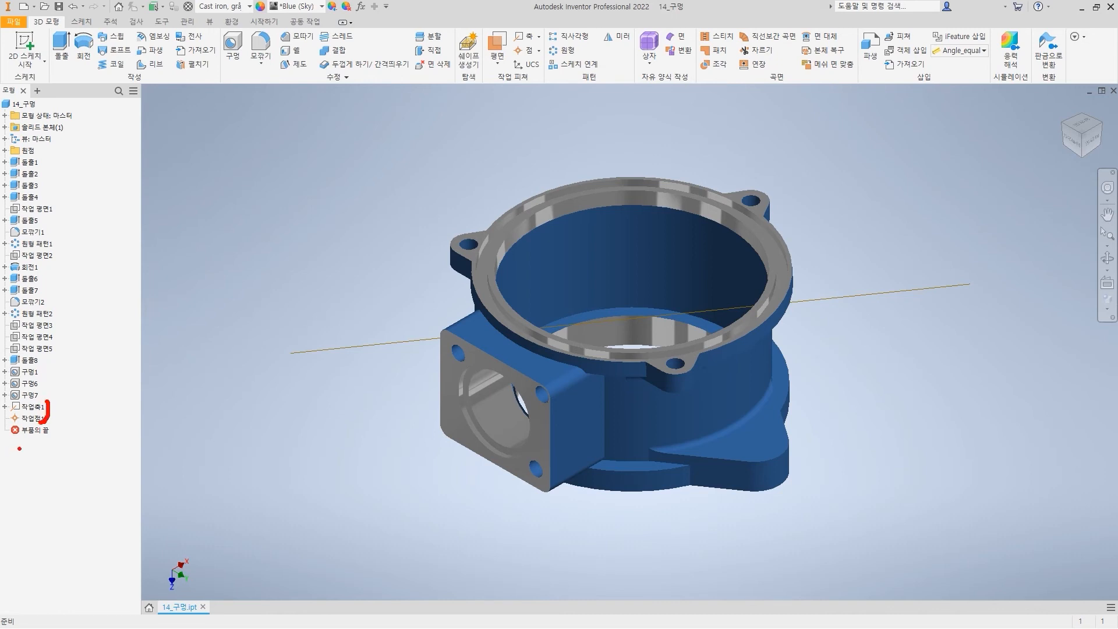
key("e")
left_click_drag(53, 419, 92, 419, "ctrl+shift")
key("Escape")
Start a hole placed at the work point on the cylindrical wall, directed along the origin X axis.
left_click(35, 419)
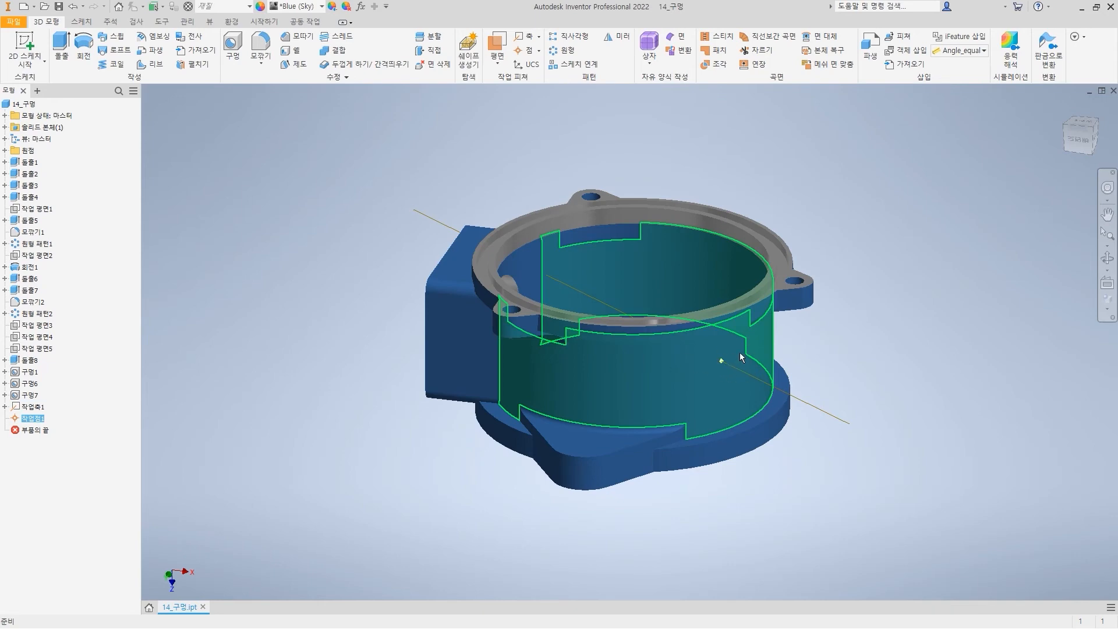
scroll(706, 352, "down", 5)
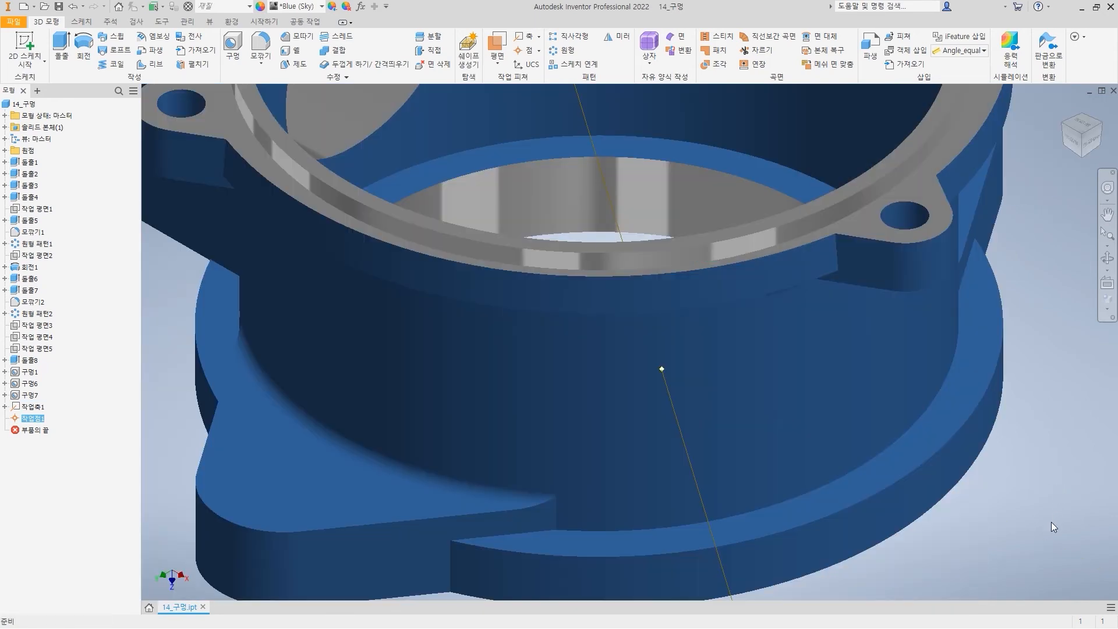
left_click(231, 58)
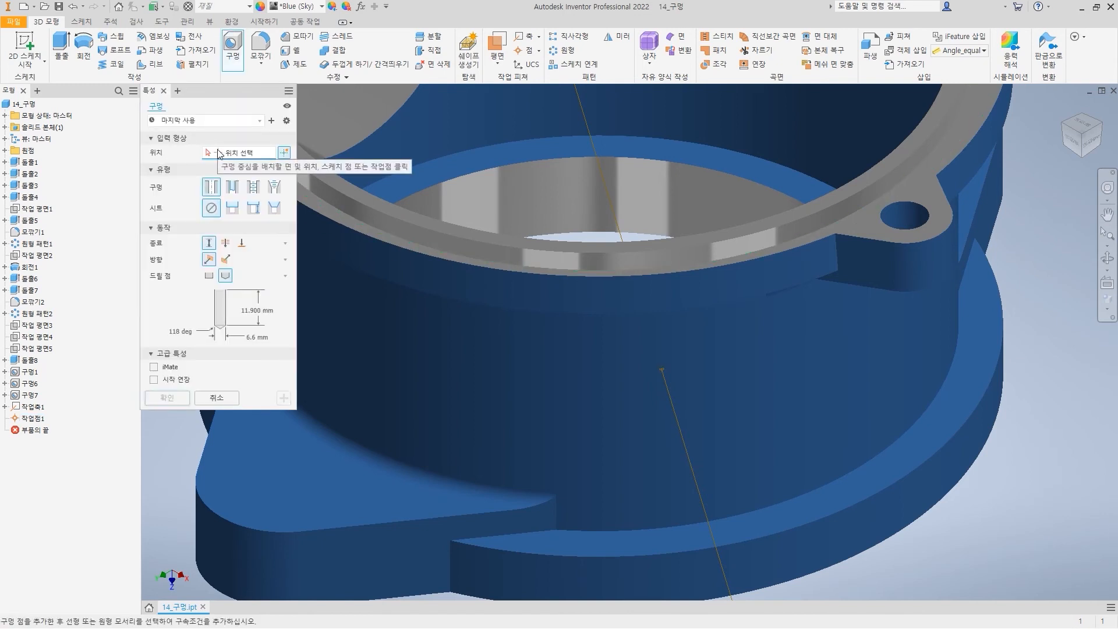
left_click(35, 418)
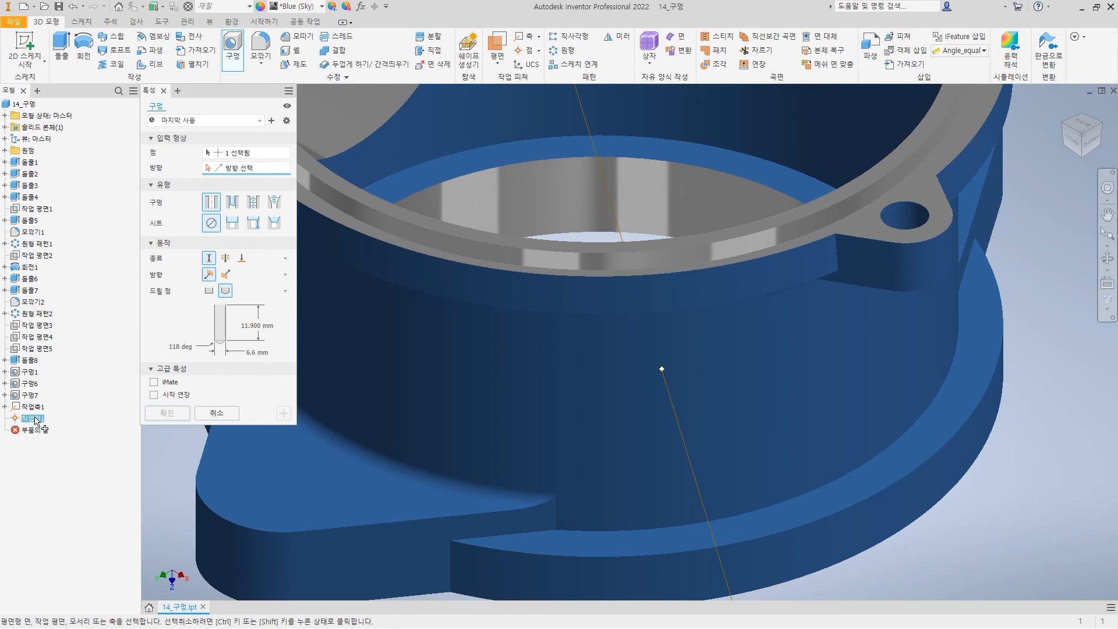
left_click(5, 151)
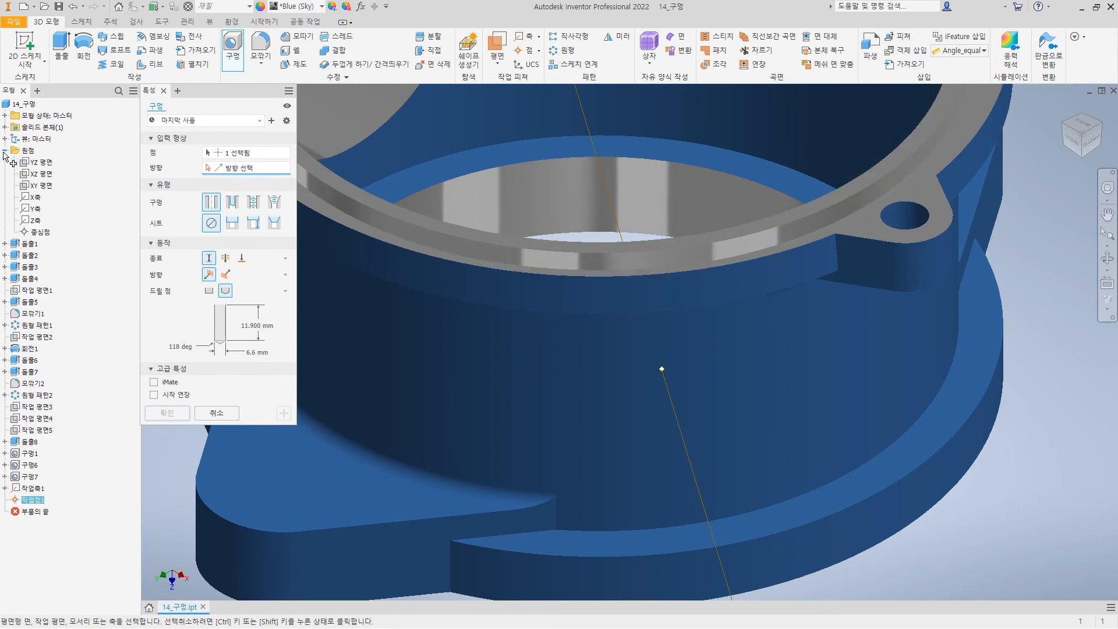
left_click(34, 200)
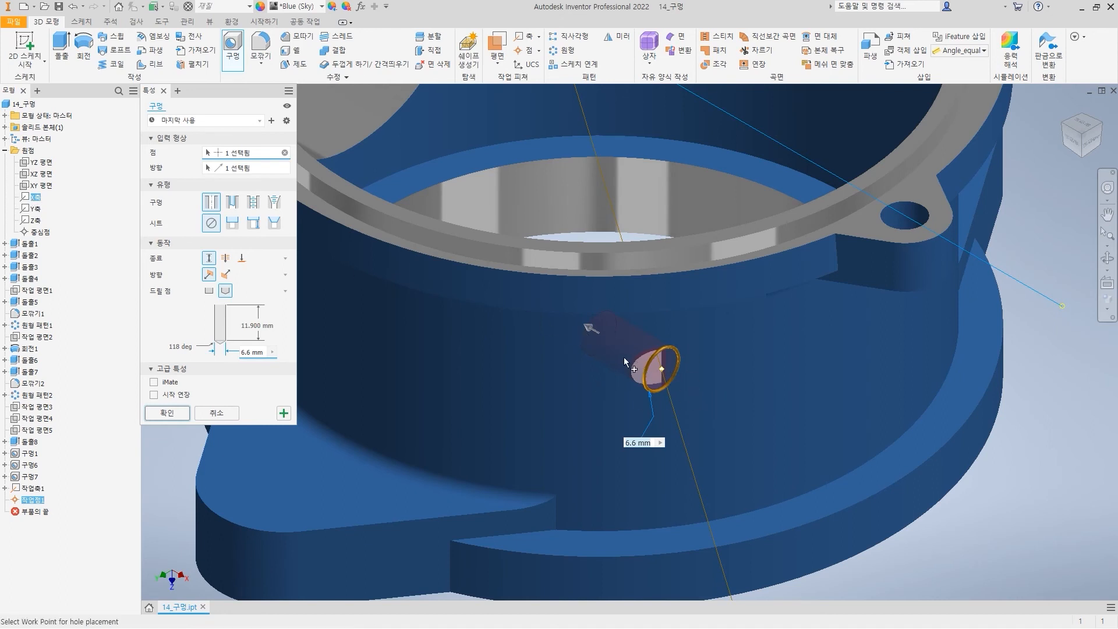
Try the Extend Start option on the work-point hole and compare the preview around the curved wall.
middle_click_drag(629, 379, 650, 316, "shift")
scroll(644, 293, "up", 6)
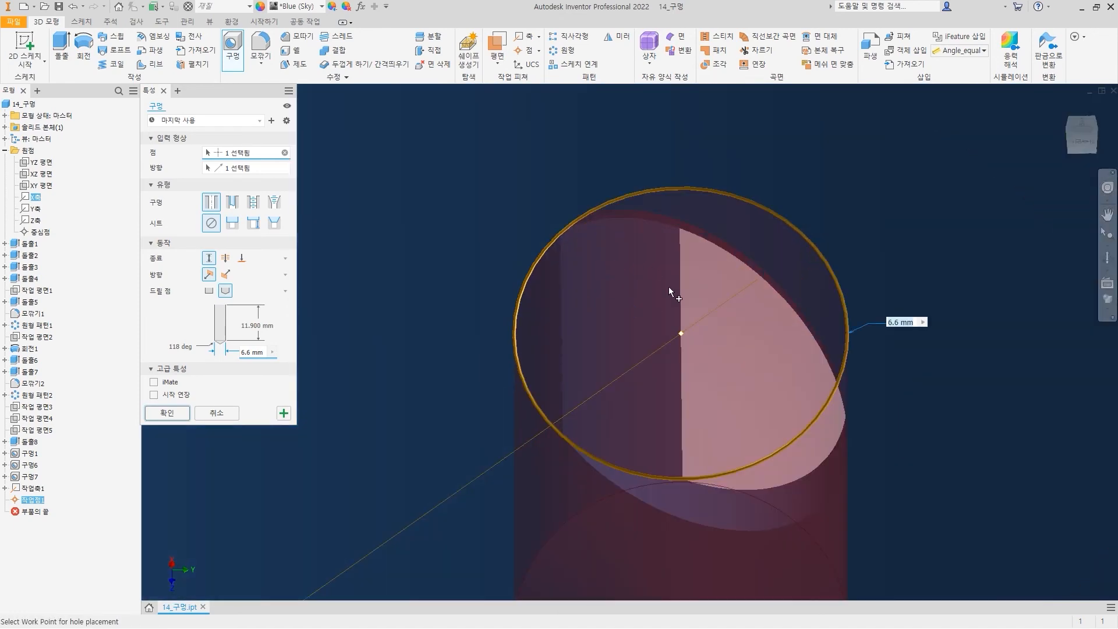
scroll(669, 391, "down", 3)
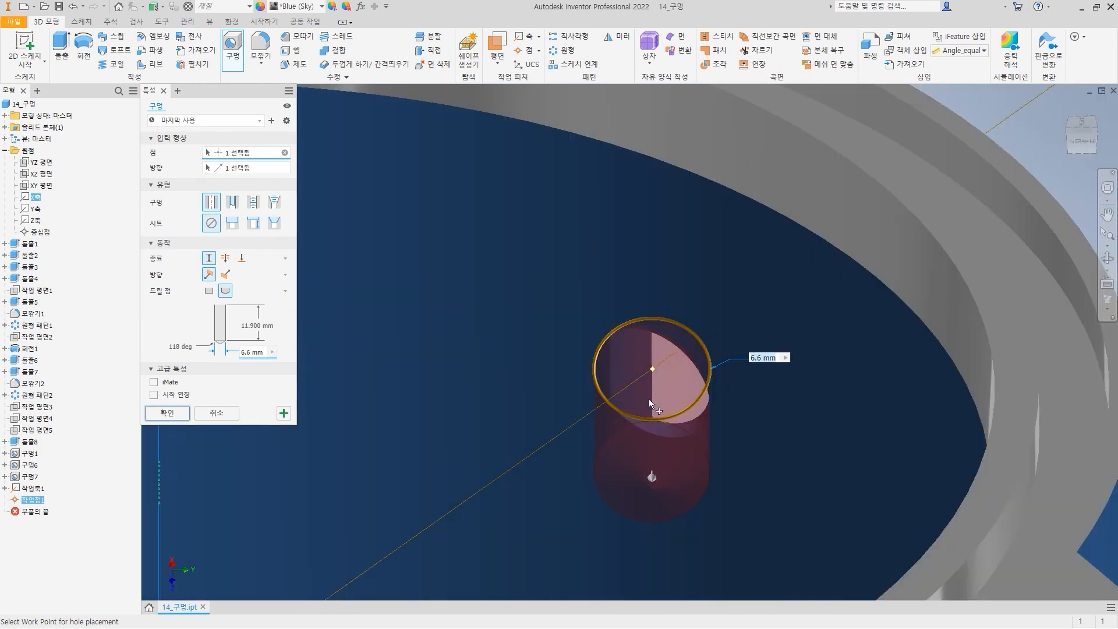
left_click(154, 395)
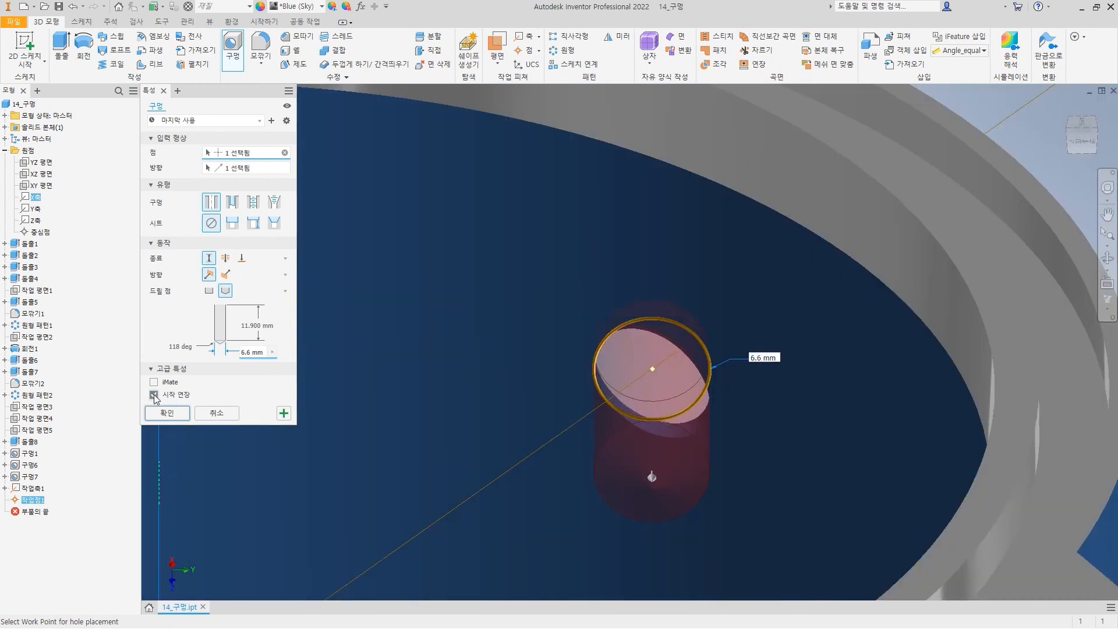
scroll(725, 417, "down", 4)
middle_click_drag(834, 418, 545, 241, "shift")
middle_click_drag(798, 437, 751, 445, "shift")
middle_click_drag(671, 475, 694, 337)
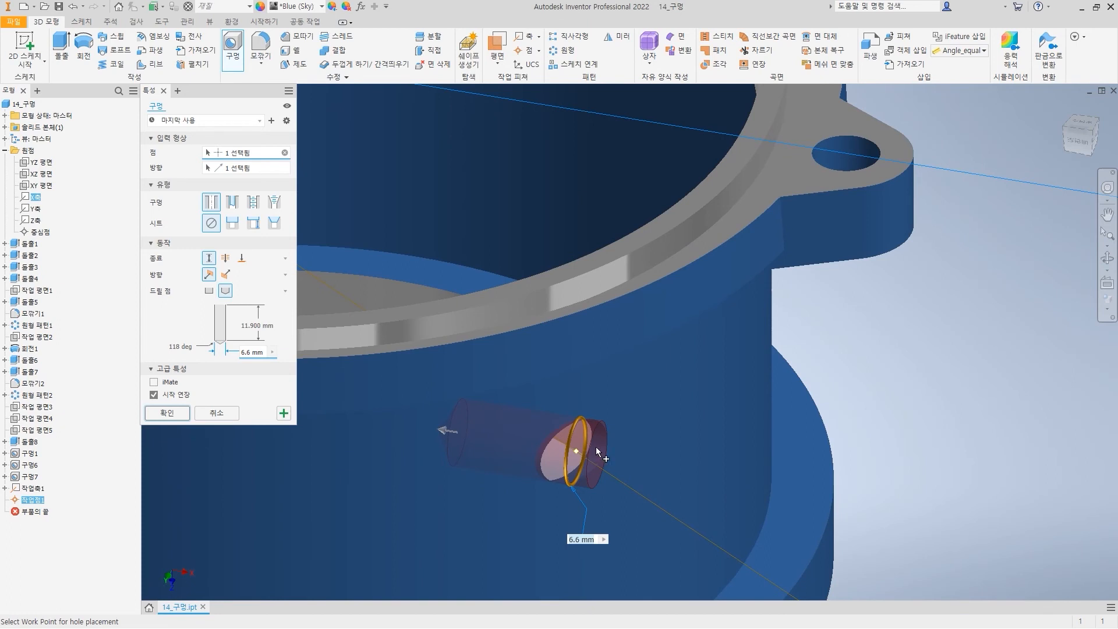
left_click(154, 395)
Clear the hole's X axis direction and use the work axis through the work point as the direction instead.
left_click(208, 170)
left_click(285, 170)
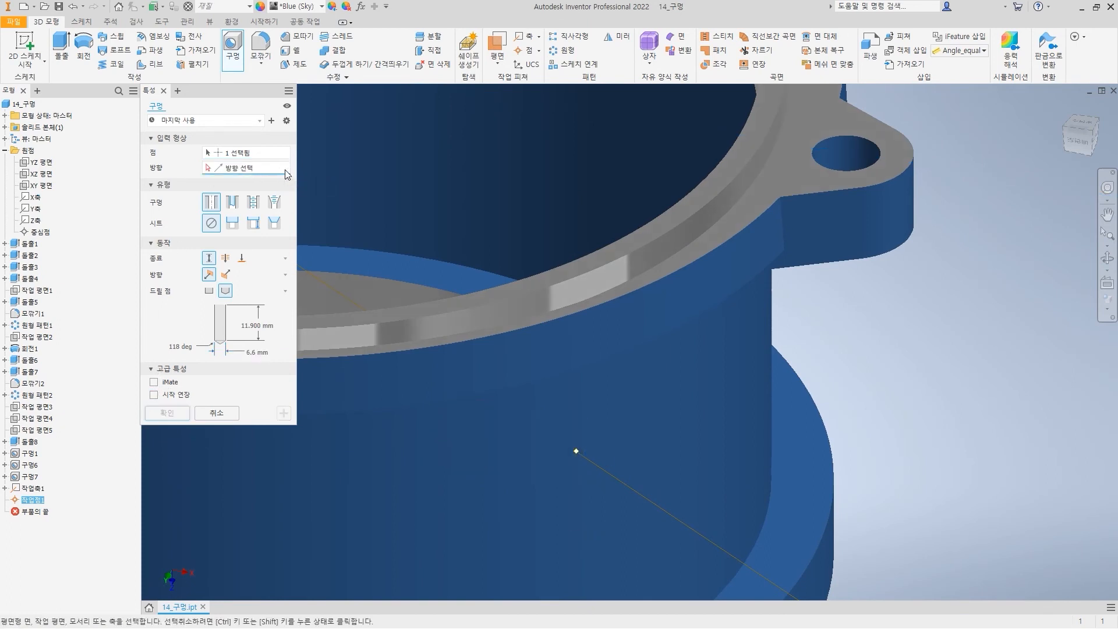
middle_click_drag(720, 523, 831, 476, "shift")
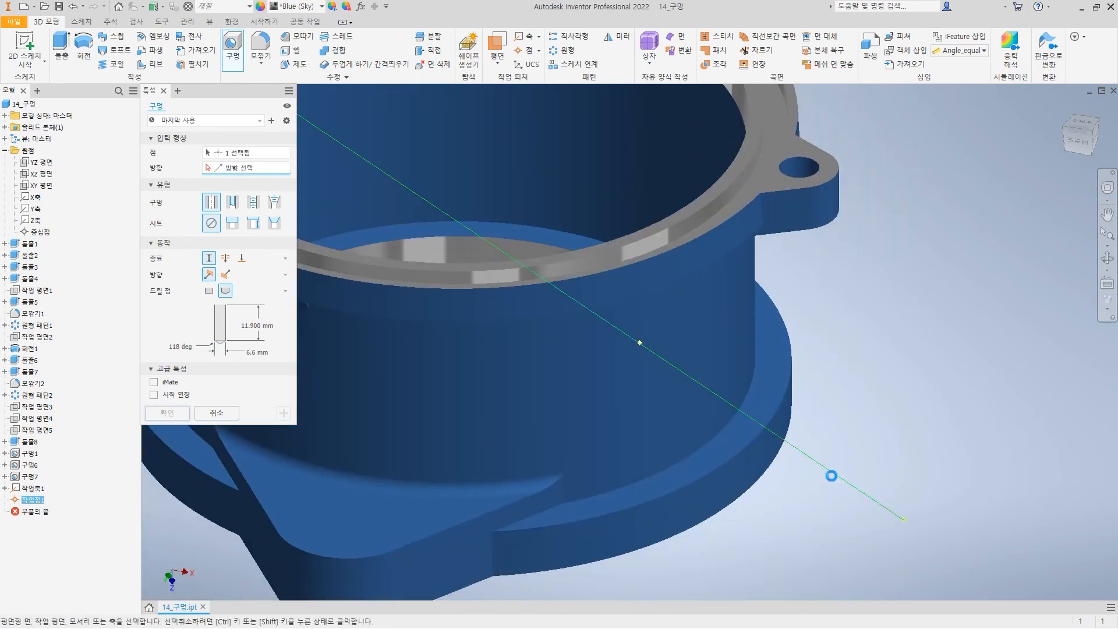
left_click(837, 479)
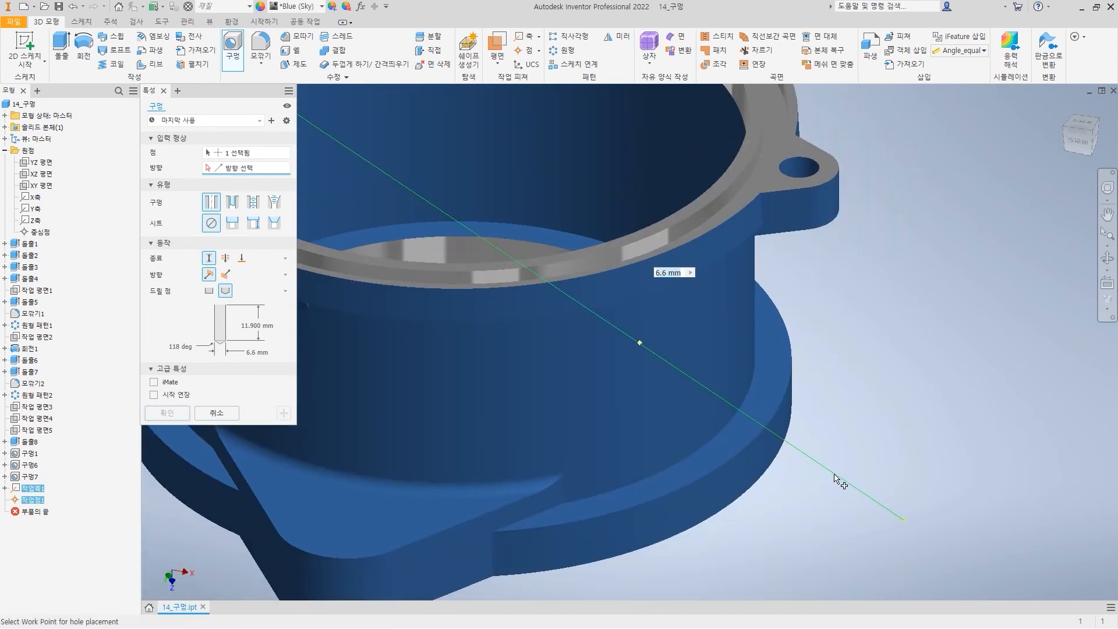
Examine the hole preview from inside and outside the wall, trying the flipped direction and restoring the default one.
middle_click_drag(648, 368, 598, 436, "shift")
scroll(616, 287, "down", 3)
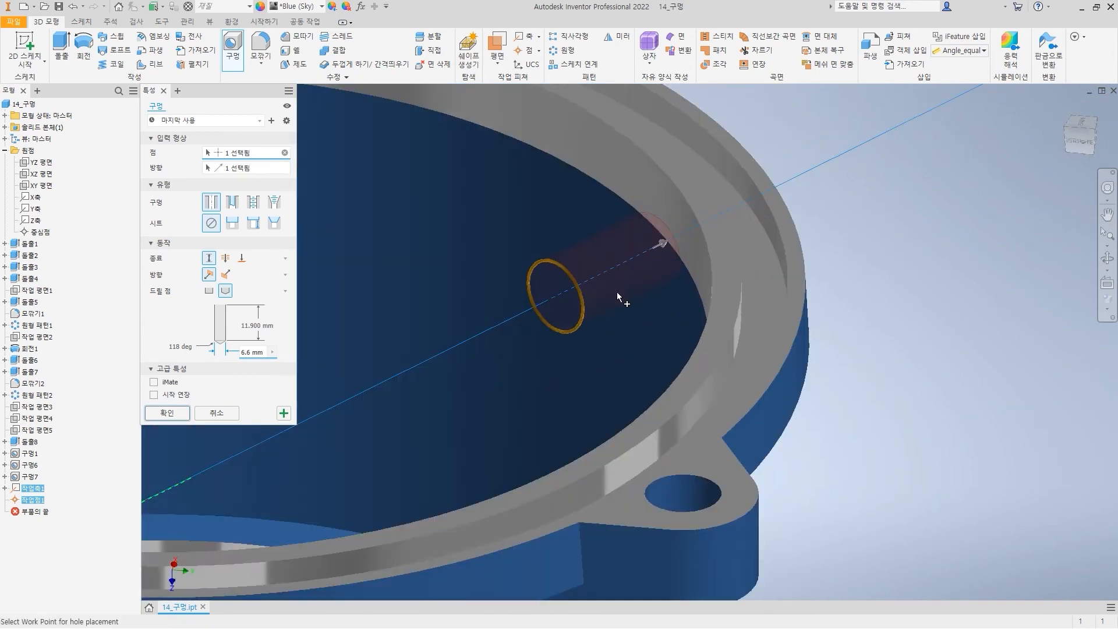
scroll(582, 305, "down", 3)
scroll(510, 301, "up", 5)
middle_click_drag(617, 313, 606, 361, "shift")
scroll(602, 477, "down", 4)
middle_click_drag(602, 477, 564, 344)
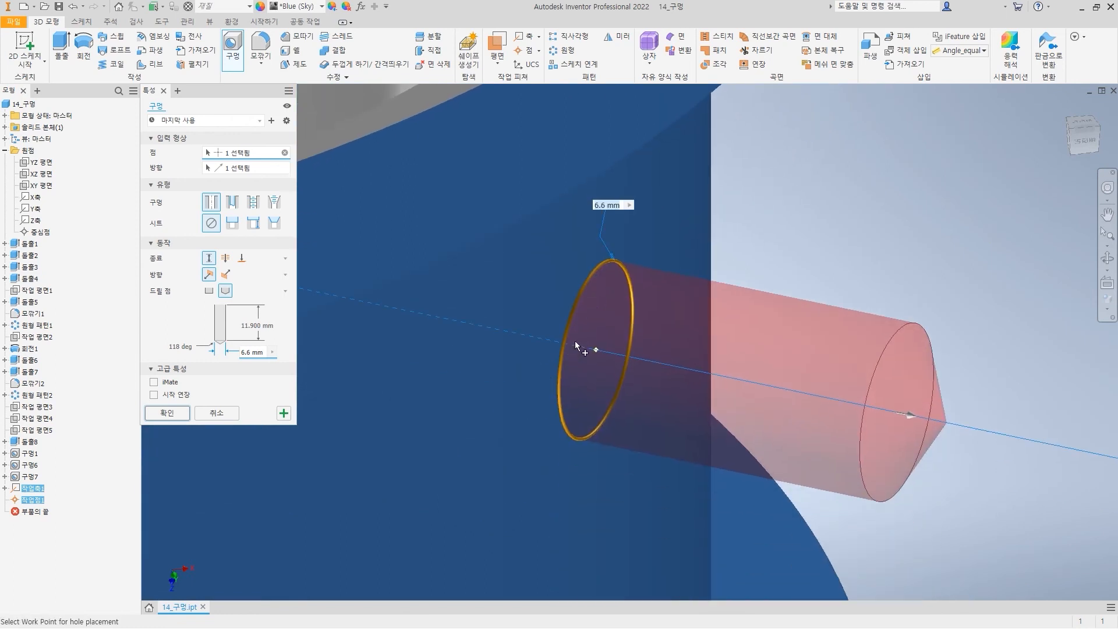
scroll(590, 368, "down", 3)
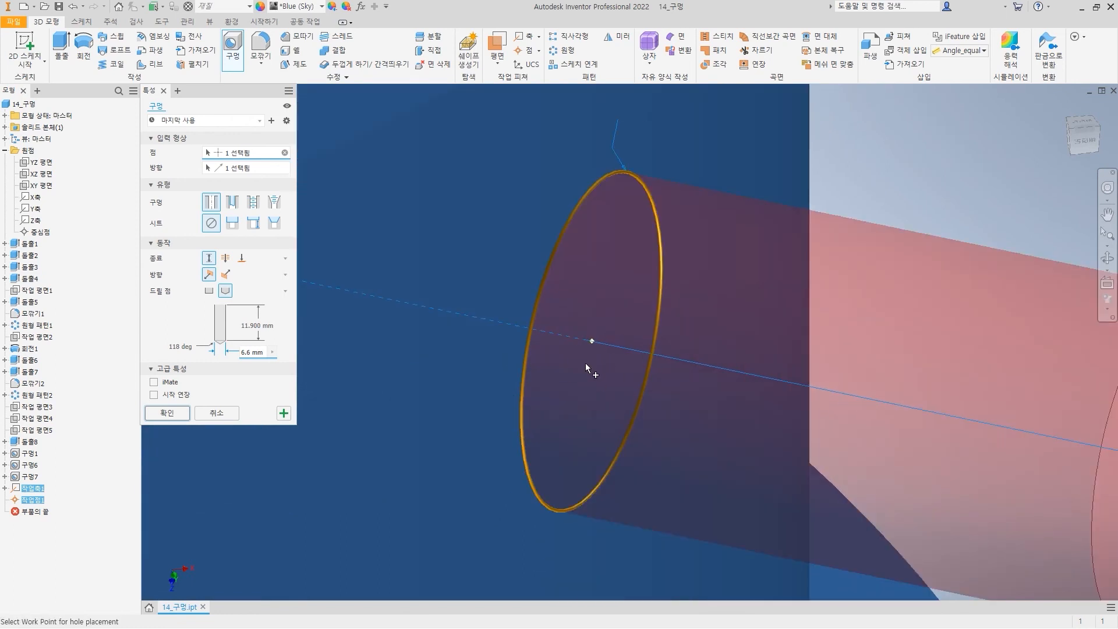
scroll(585, 361, "up", 4)
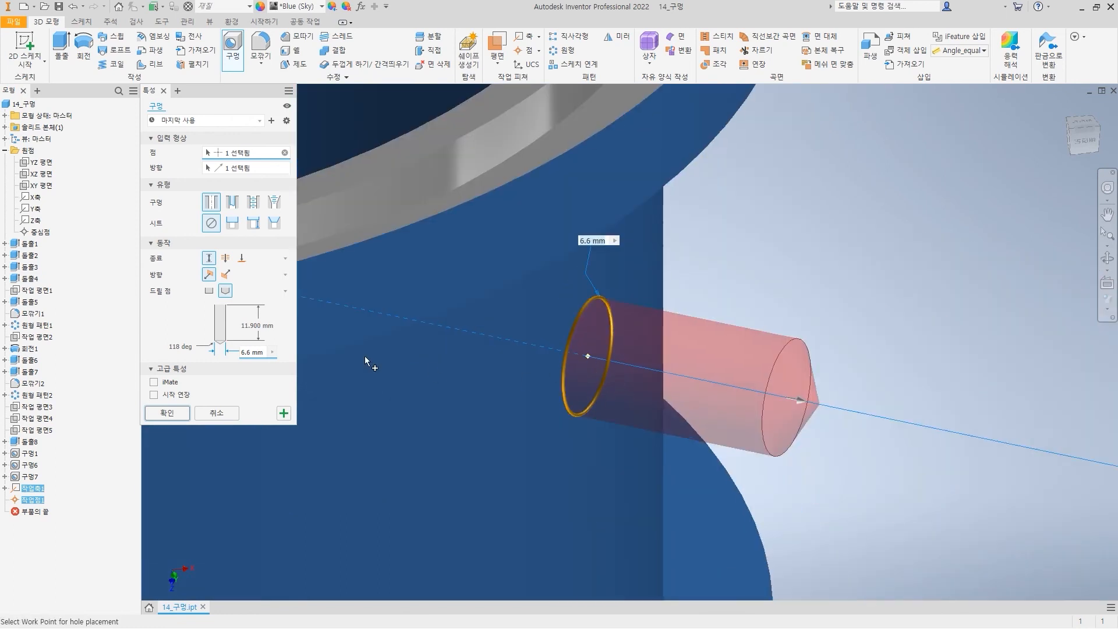
left_click(226, 274)
left_click(211, 277)
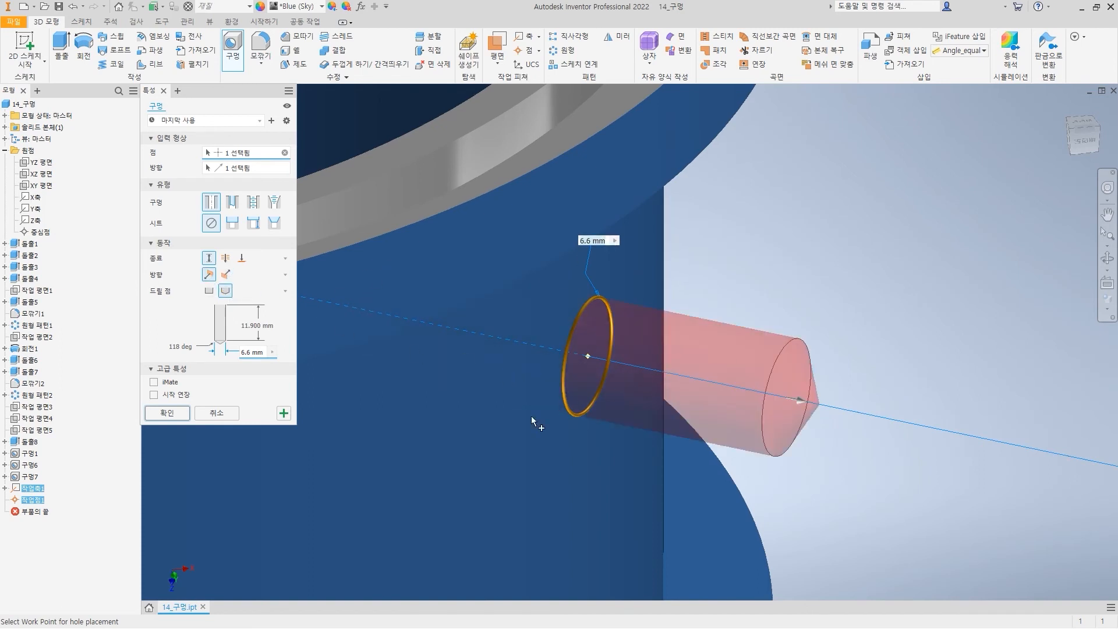
Enable Extend Start and create the 6.6 mm hole at the work point along the work axis.
left_click(153, 395)
middle_click_drag(821, 426, 629, 357, "shift")
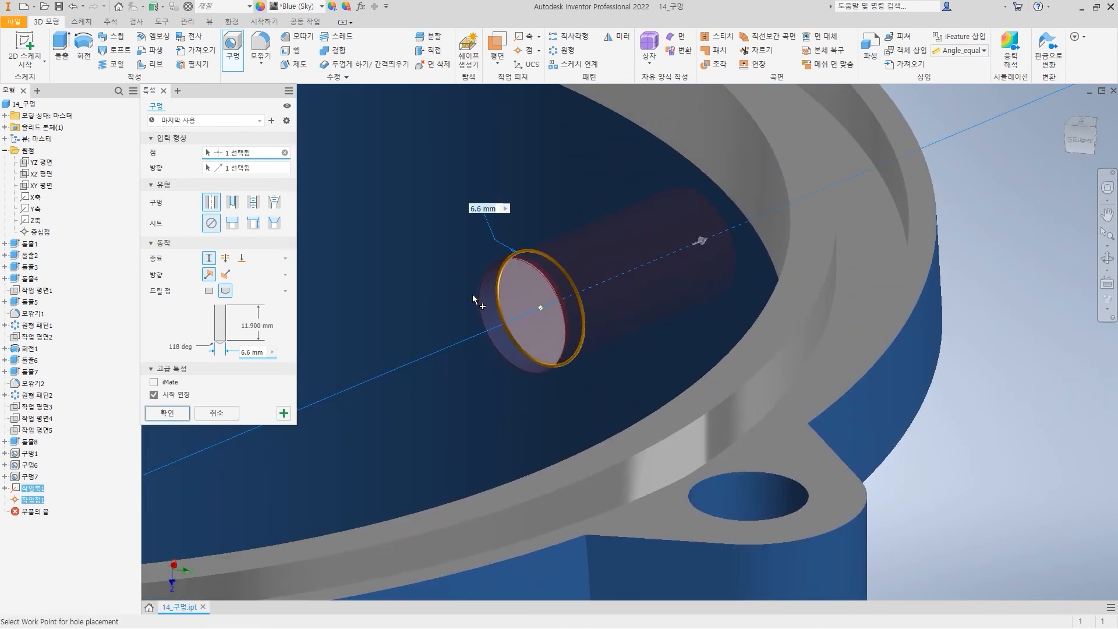
mouse_move(572, 316)
middle_mouse_down("shift")
mouse_move(665, 323)
mouse_move(652, 332)
mouse_move(658, 342)
mouse_move(579, 332)
mouse_move(579, 317)
mouse_move(573, 335)
middle_mouse_up("shift")
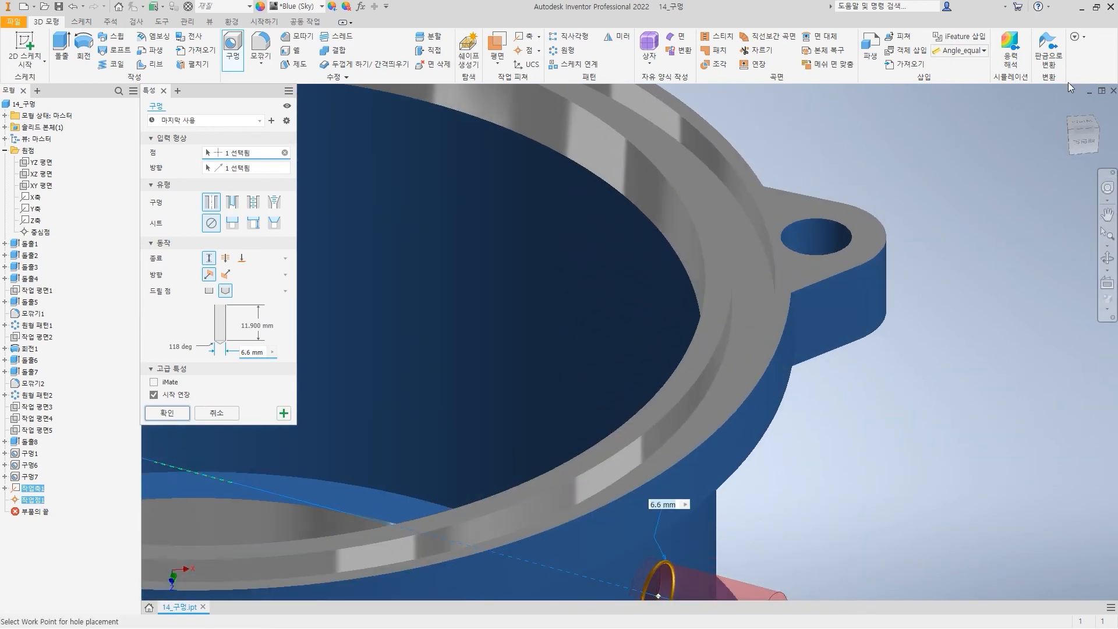
left_click(1063, 110)
left_click(1099, 125)
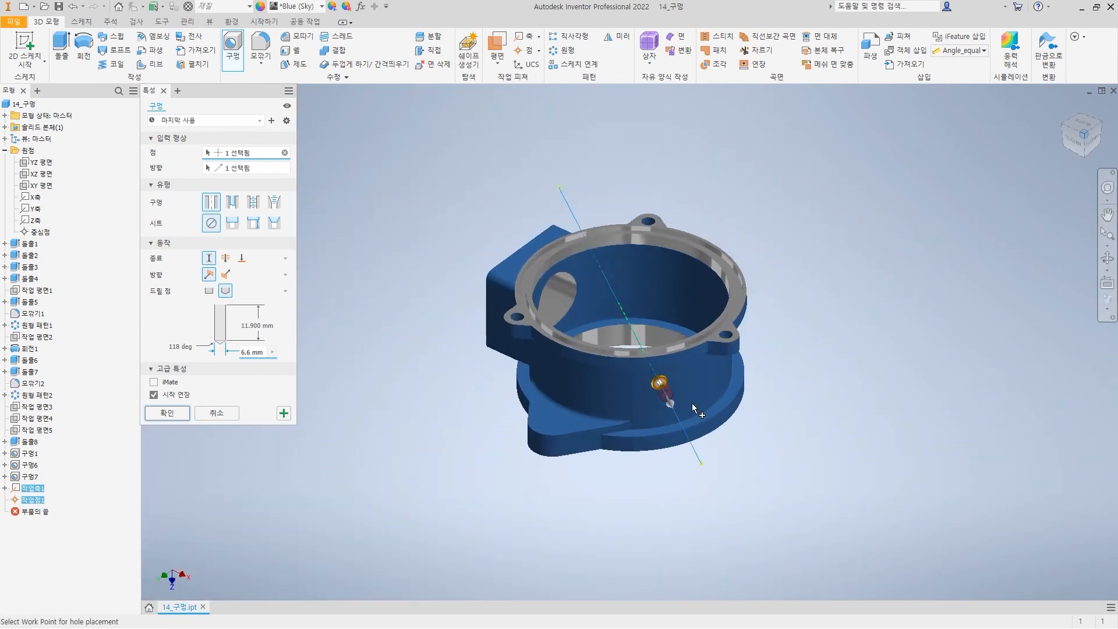
scroll(660, 387, "up", 6)
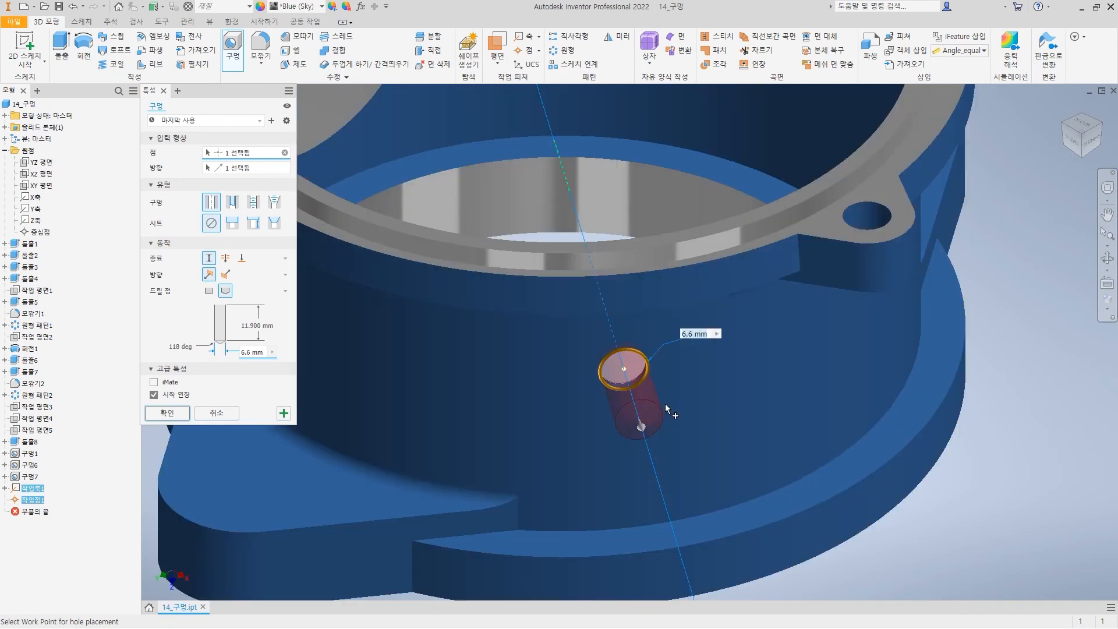
left_click(156, 415)
middle_click_drag(883, 499, 990, 264, "shift")
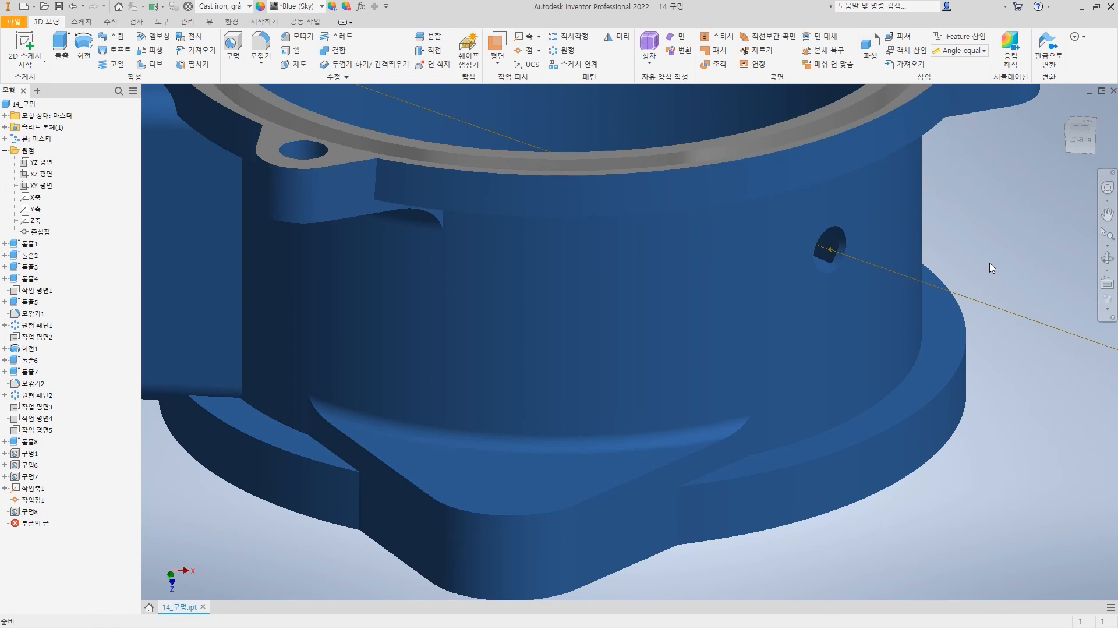
Create a full-depth tapped hole on the base flange's corner lug with the ISO Metric profile, size 7, designation M7x1, 19.1 mm deep.
key("F6")
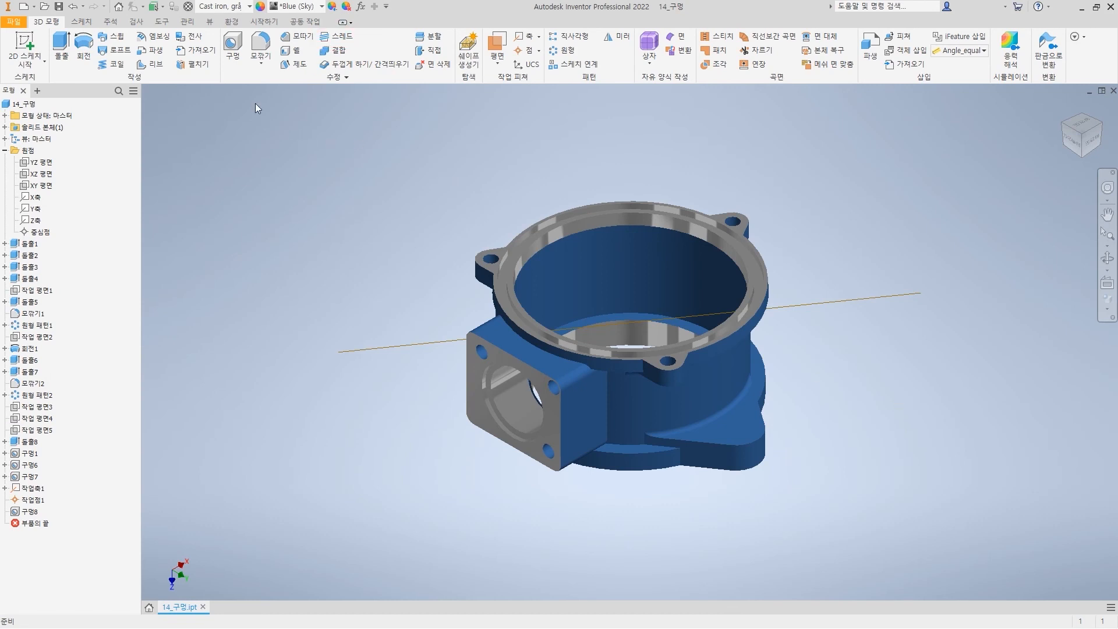
left_click(233, 45)
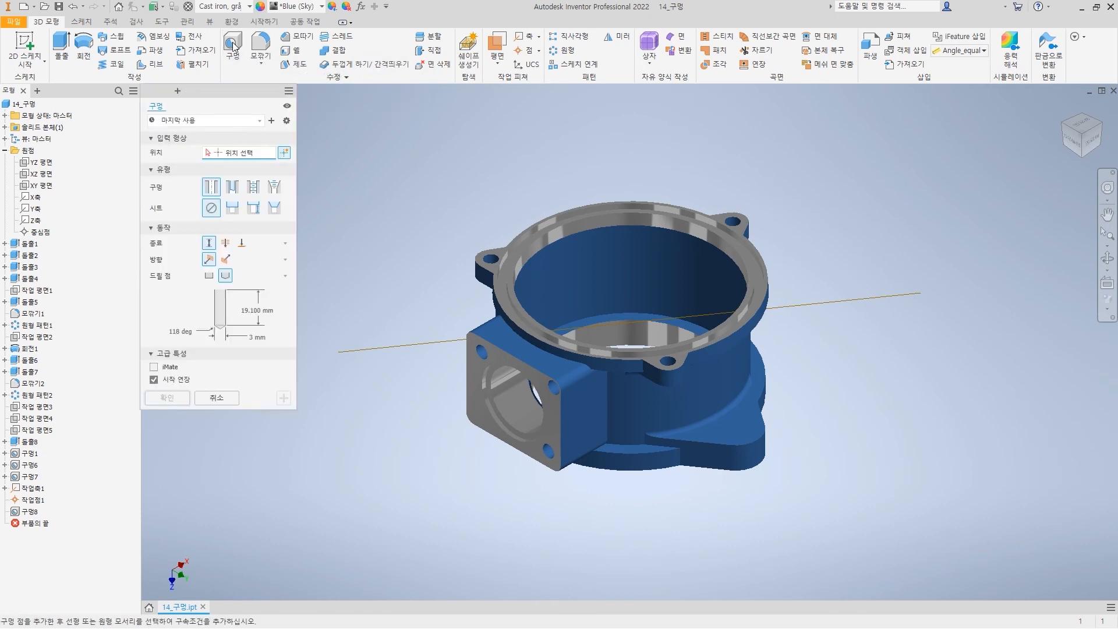
left_click(252, 187)
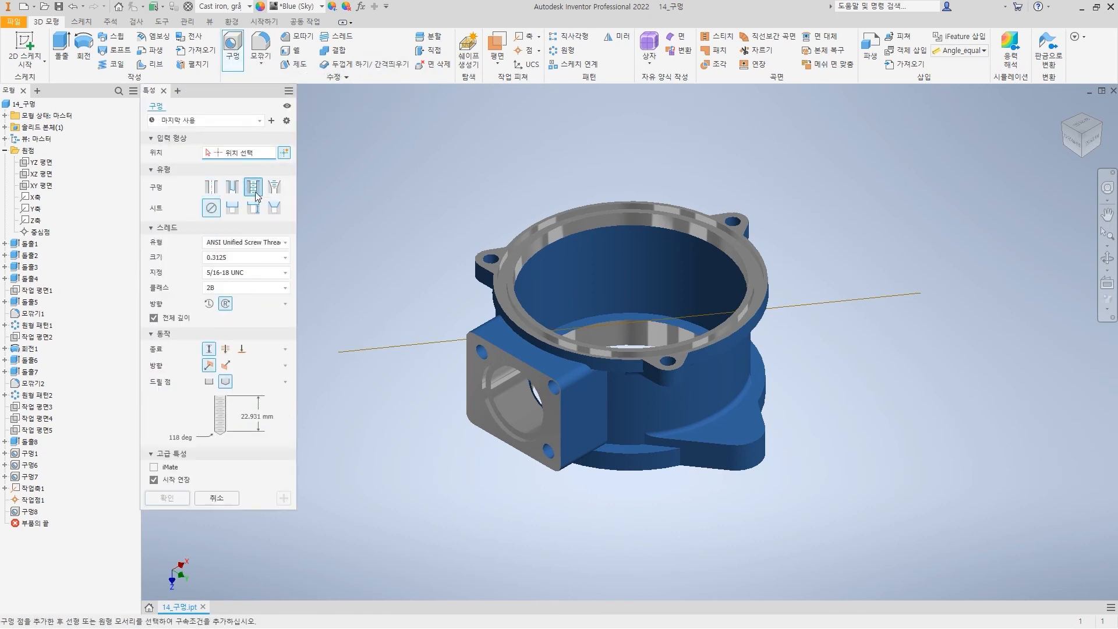
left_click(737, 428)
scroll(780, 460, "up", 5)
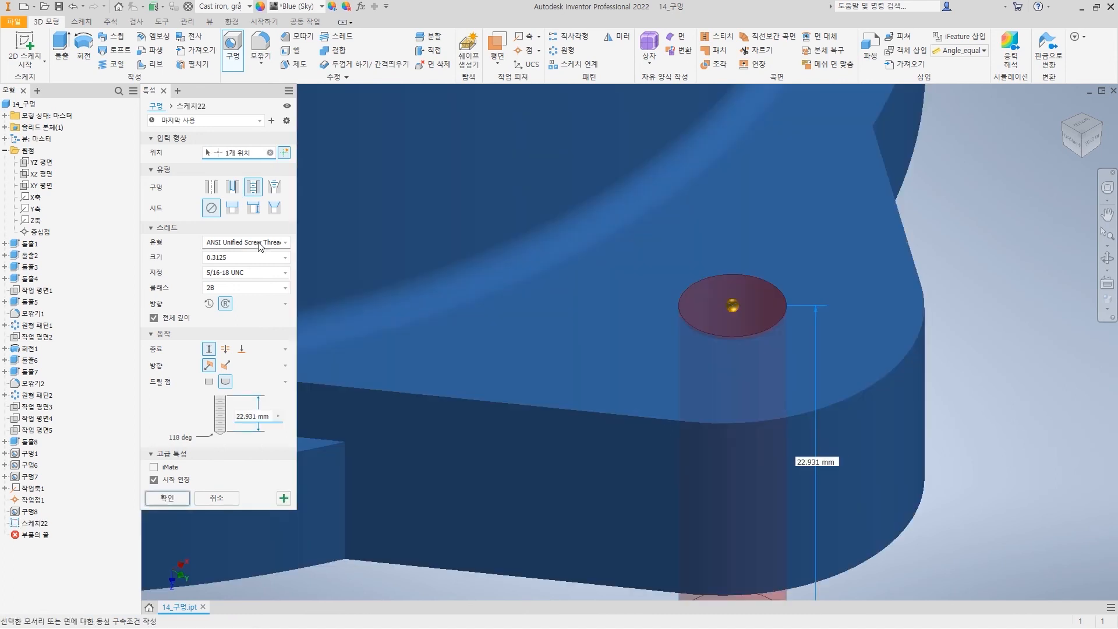
left_click(245, 242)
left_click(244, 272)
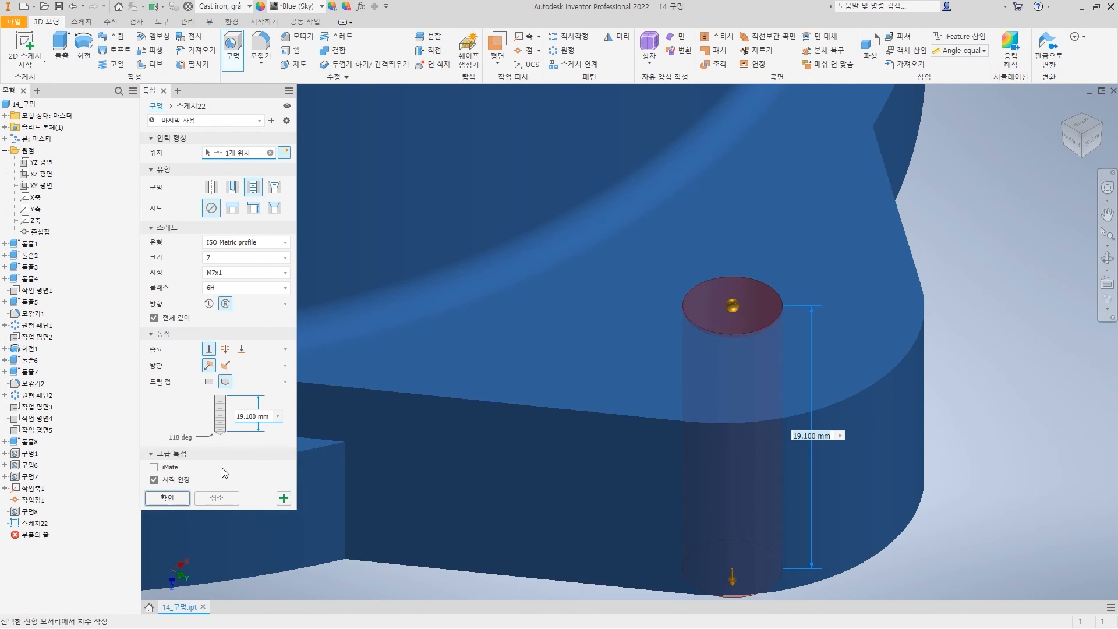
left_click(170, 499)
left_click_drag(799, 244, 745, 289)
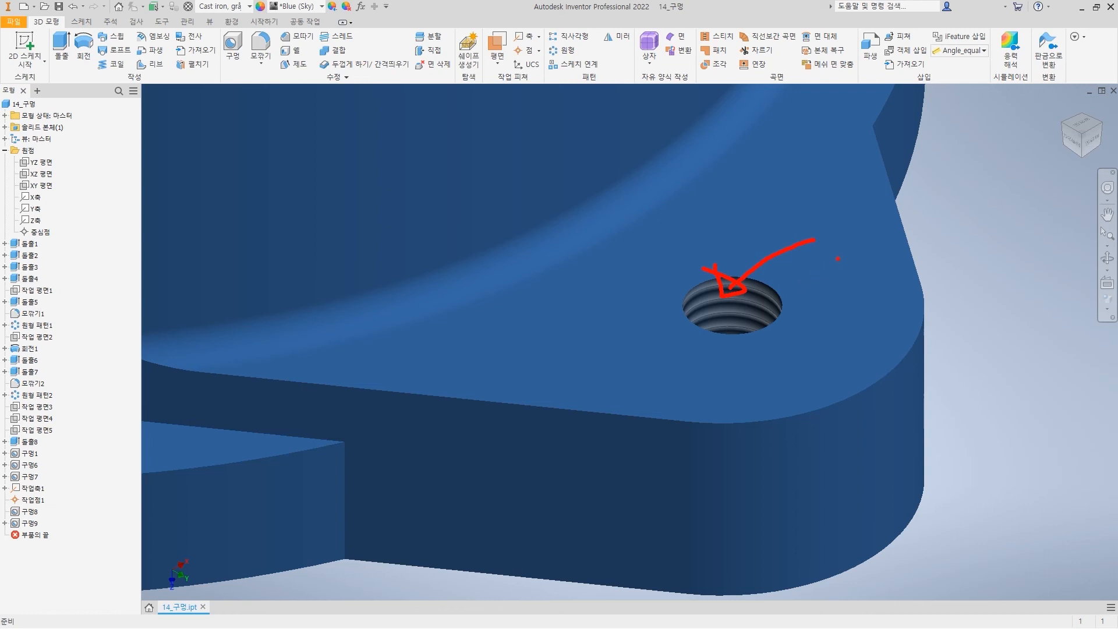
left_click_drag(833, 223, 854, 213)
mouse_move(760, 337)
left_mouse_down()
mouse_move(687, 252)
mouse_move(780, 323)
mouse_move(845, 305)
left_mouse_up()
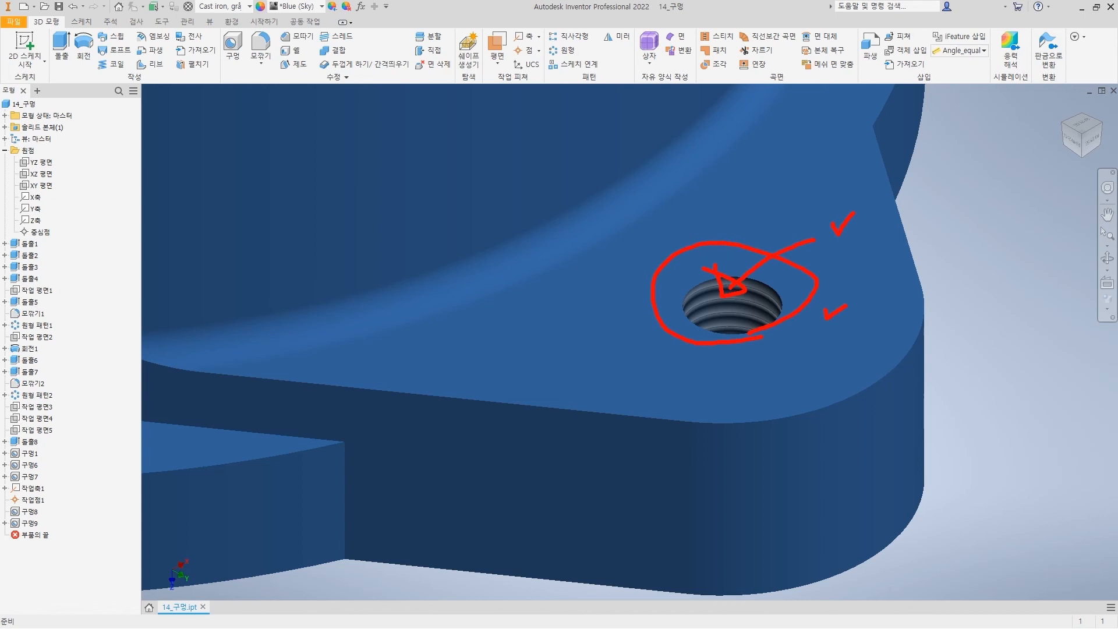
left_click_drag(977, 439, 893, 461)
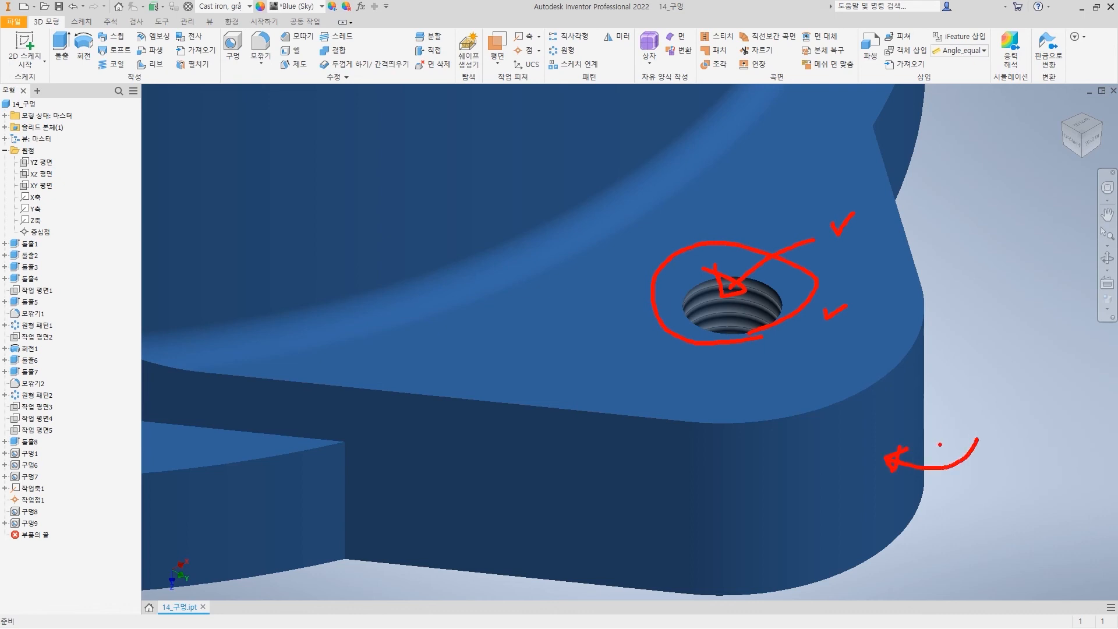
left_click_drag(406, 126, 531, 168)
mouse_move(442, 168)
left_mouse_down()
mouse_move(490, 287)
mouse_move(478, 281)
mouse_move(498, 258)
mouse_move(429, 232)
mouse_move(722, 287)
mouse_move(701, 291)
left_mouse_up()
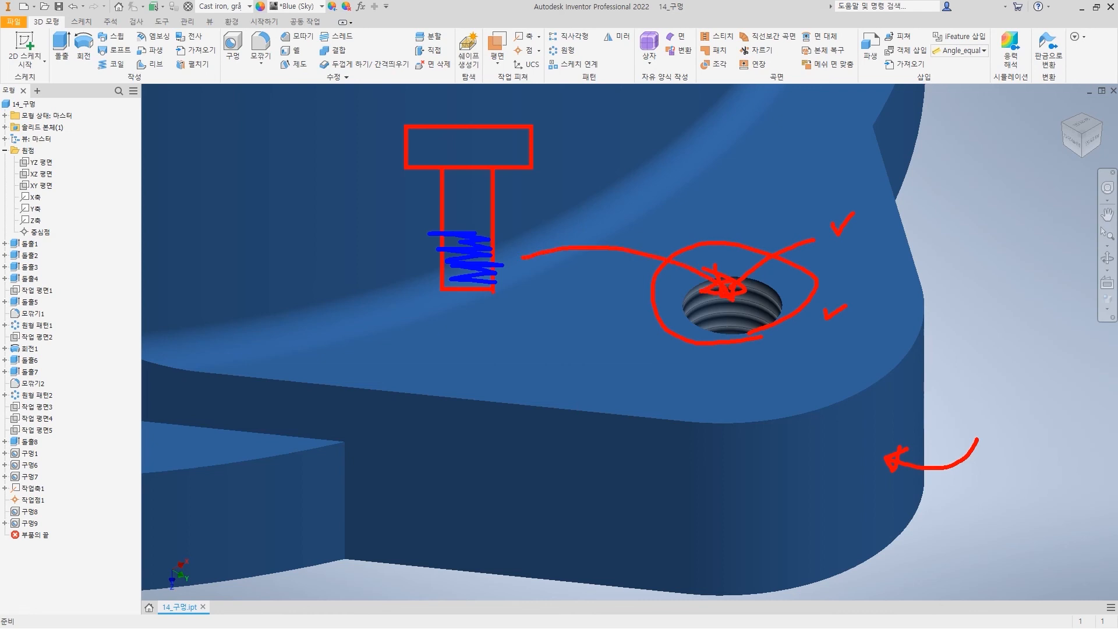
mouse_move(510, 320)
left_mouse_down()
mouse_move(491, 322)
mouse_move(408, 211)
mouse_move(444, 337)
left_mouse_up()
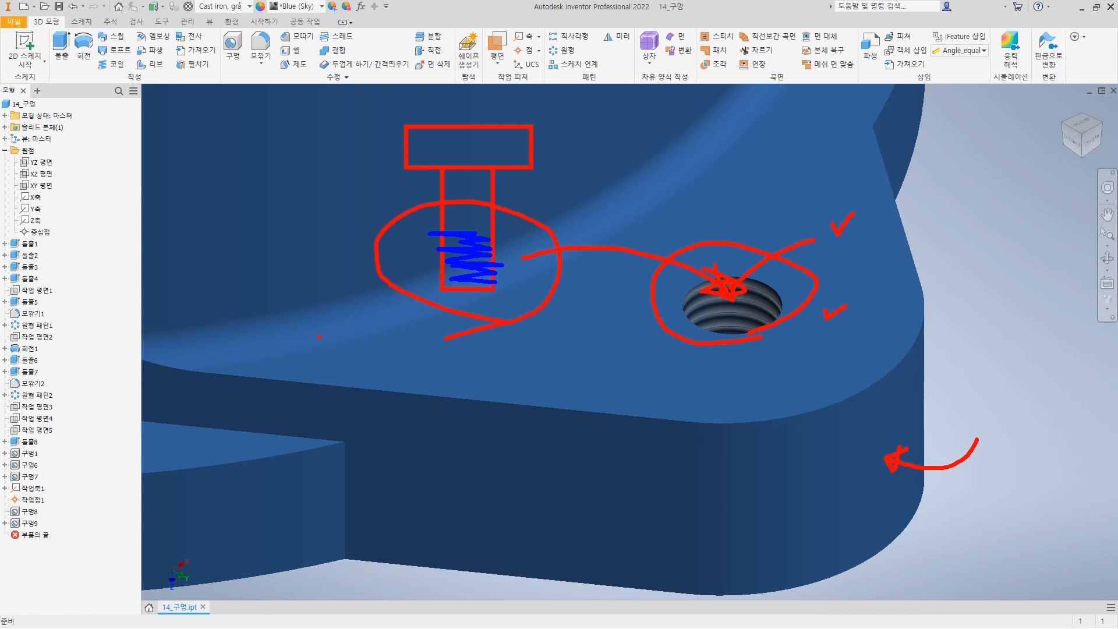
key("Escape")
mouse_move(36, 14)
left_mouse_down("ctrl")
mouse_move(55, 2)
mouse_move(81, 80)
left_mouse_up("ctrl")
key("Escape")
Open the bolt part file 14_스레드.ipt.
left_click(45, 8)
left_click(775, 347)
left_click(769, 457)
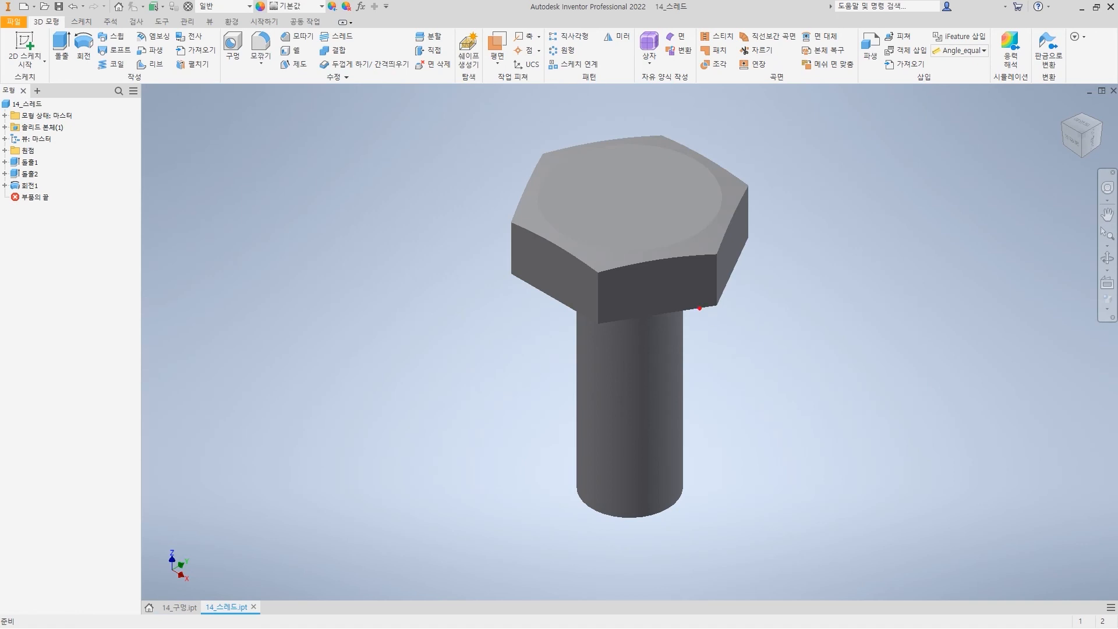
mouse_move(690, 280)
left_mouse_down()
mouse_move(757, 332)
mouse_move(745, 340)
left_mouse_up()
left_click_drag(664, 453, 653, 453)
left_click_drag(772, 448, 799, 444)
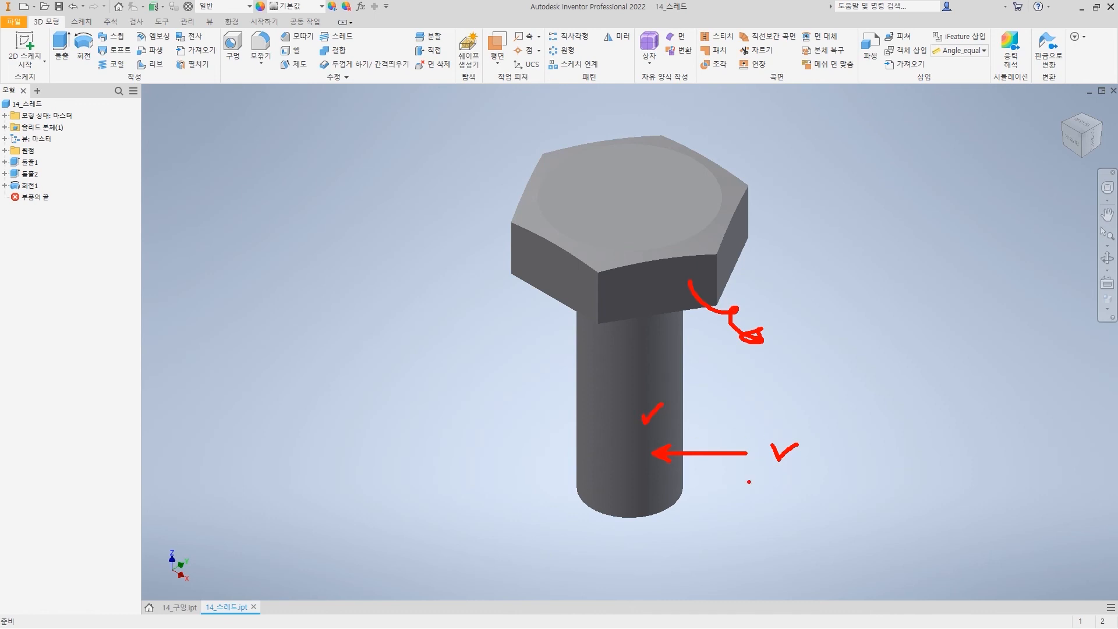
key("Escape")
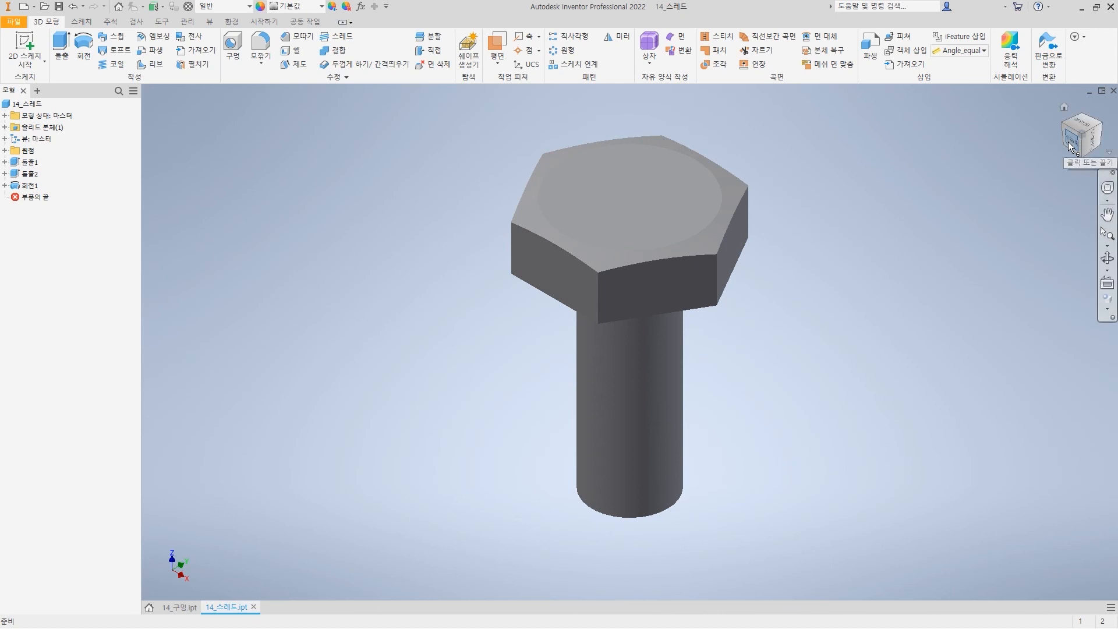
View the bolt from the front and start a Thread feature on its shank from the head end, 30 mm deep.
left_click_drag(1068, 141, 1018, 194)
scroll(660, 369, "down", 4)
middle_click_drag(737, 395, 781, 423)
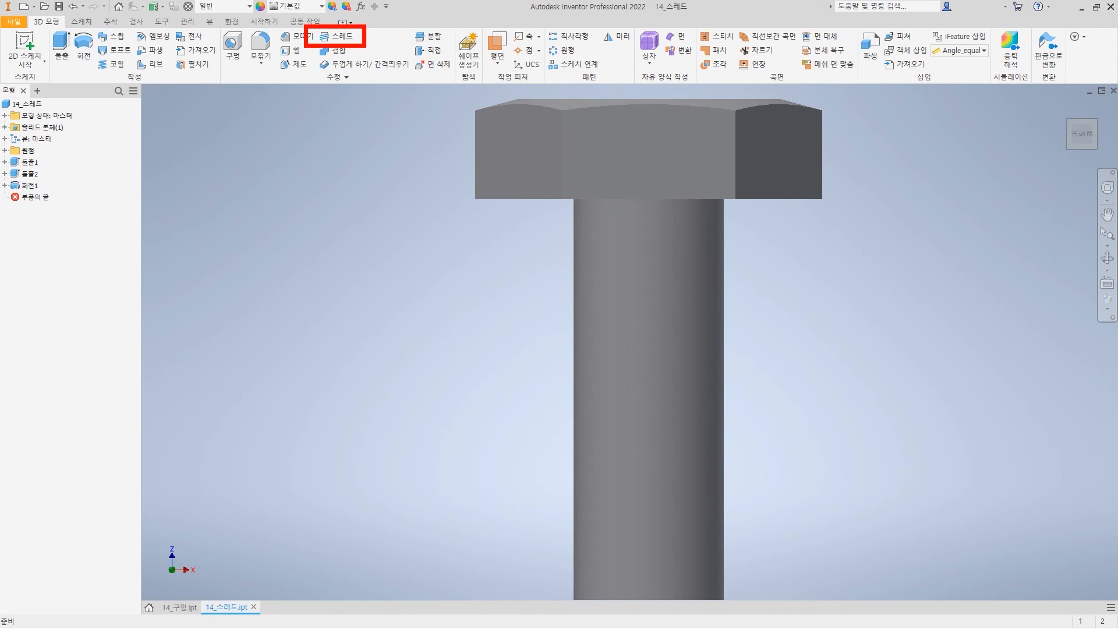
left_click(342, 39)
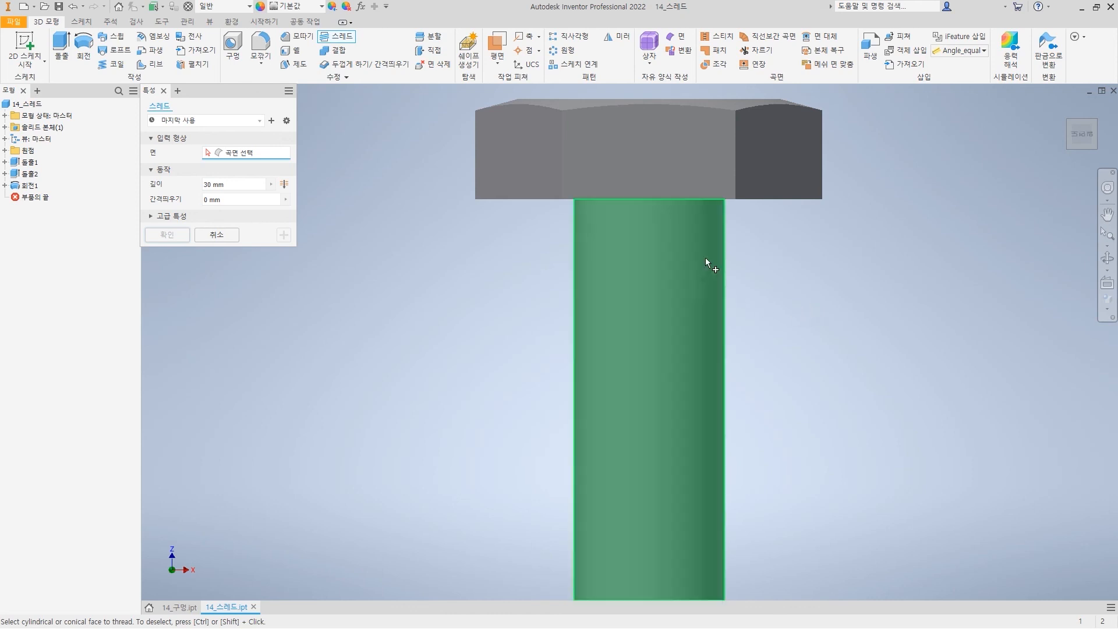
left_click(648, 229)
Clear the thread's face, try the 30 mm thread from the shank's free end and deselect the face again.
left_click(208, 278)
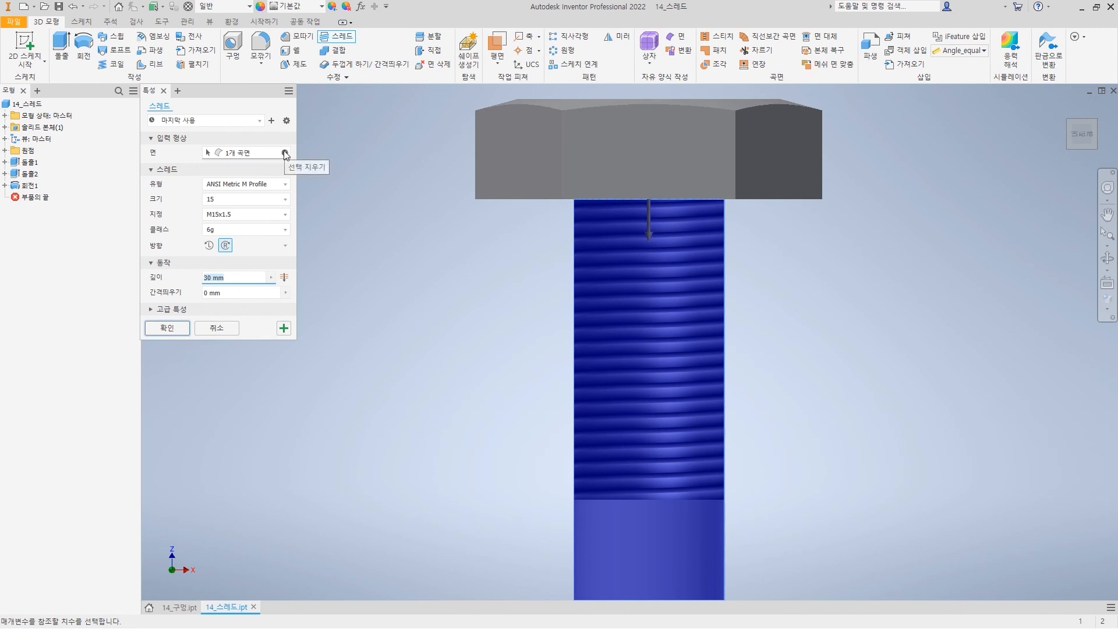
left_click(285, 153)
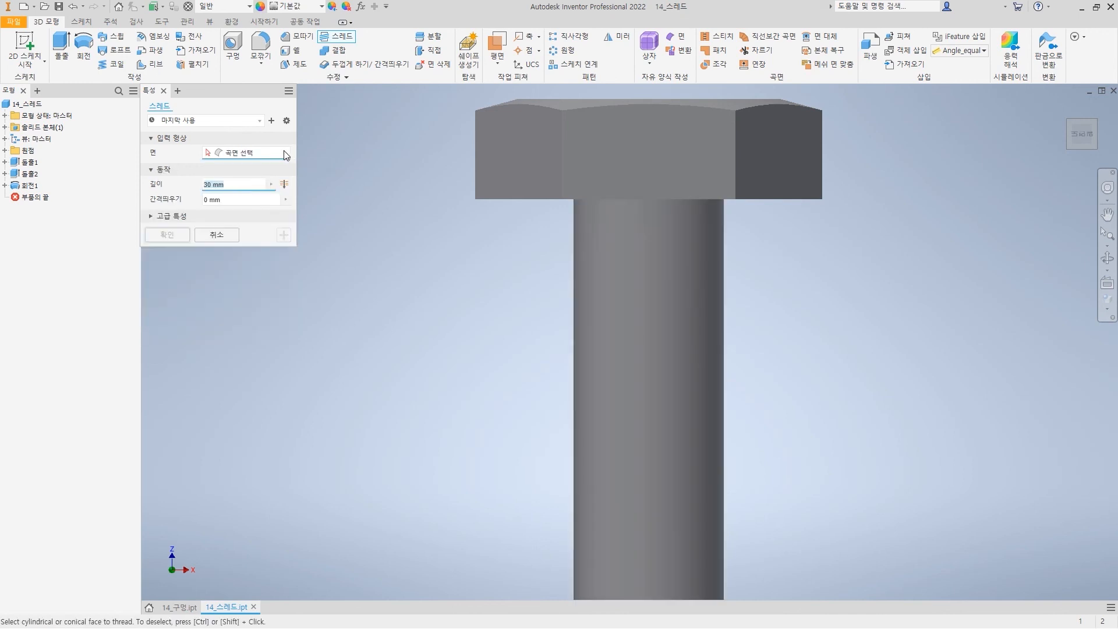
left_click(653, 546)
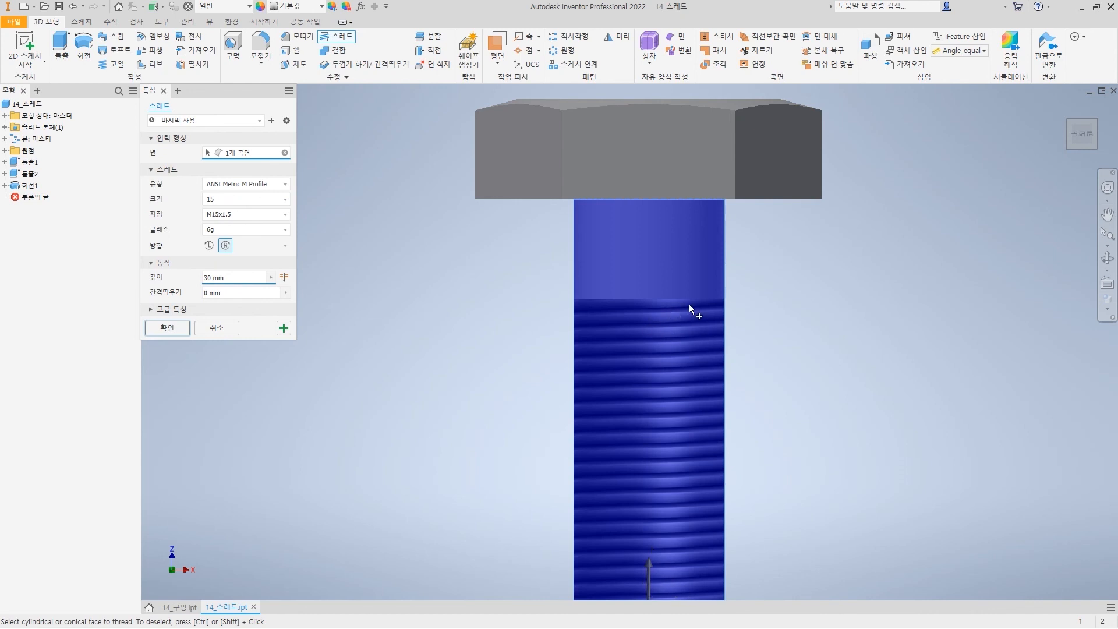
left_click(704, 331, "ctrl")
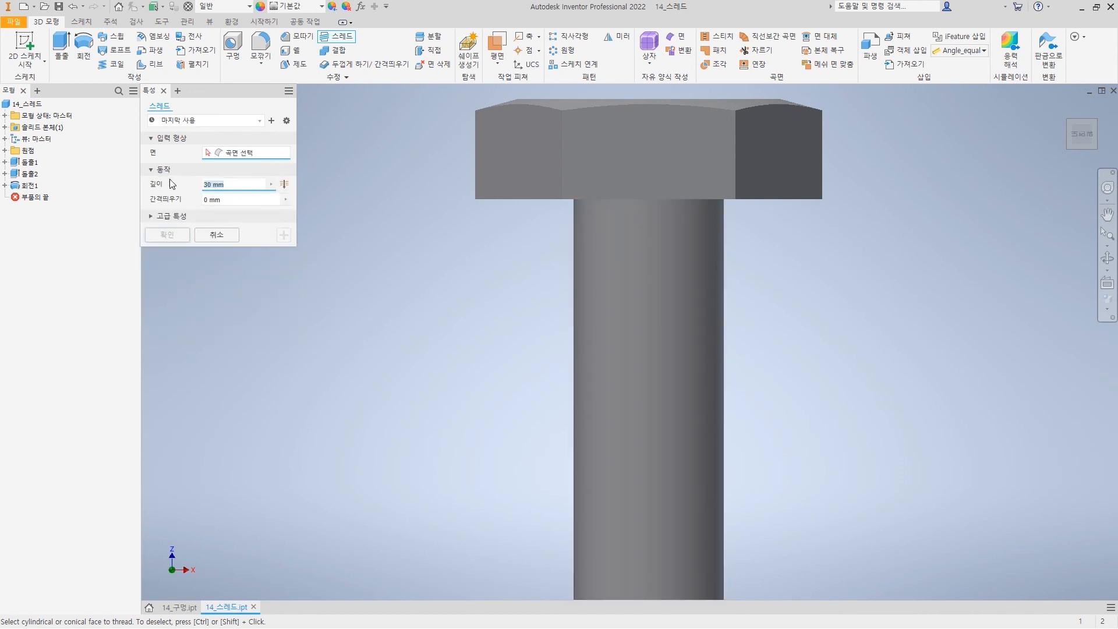
Try the Full Depth option on the shank thread and switch it off again.
left_click(285, 184)
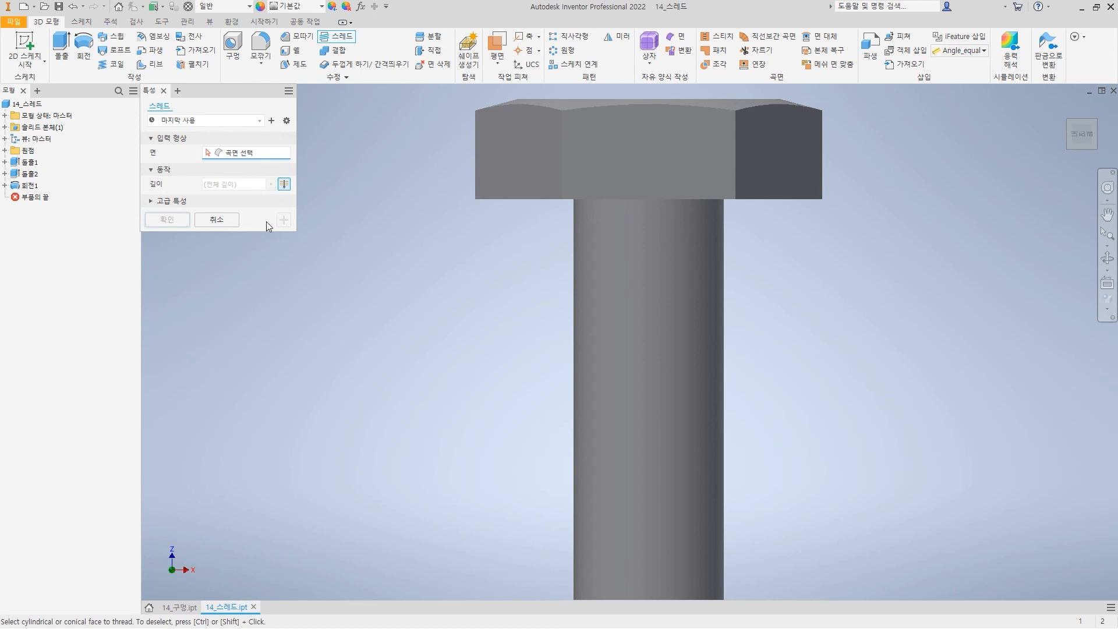
left_click(664, 459)
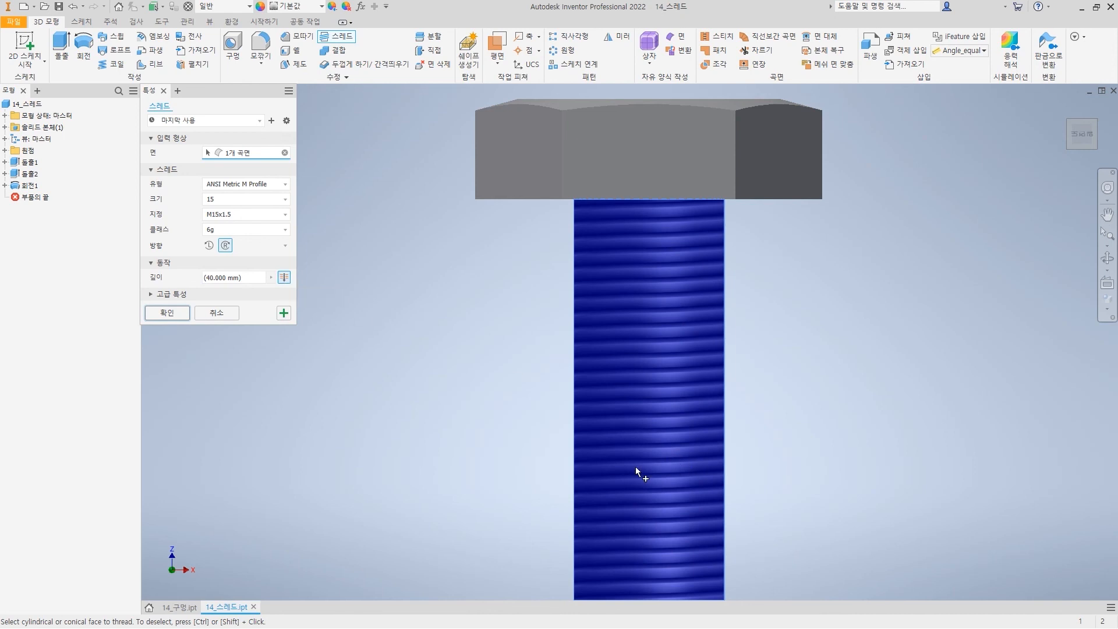
left_click(284, 277)
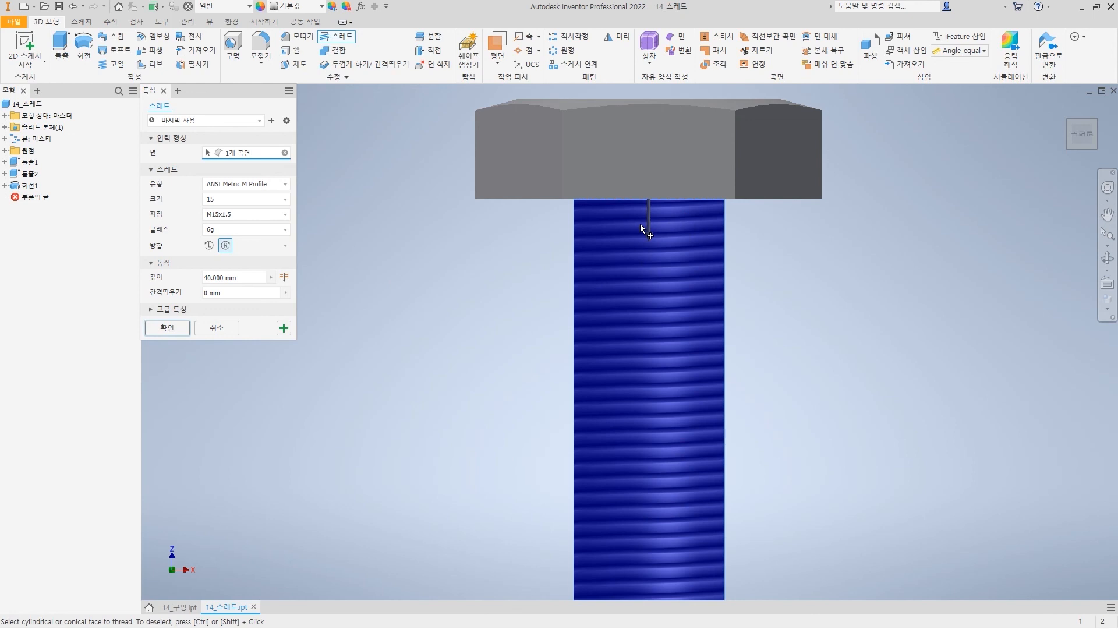
Reselect the shank near its free end for the thread and set the thread type to ISO Metric profile.
left_click(285, 152)
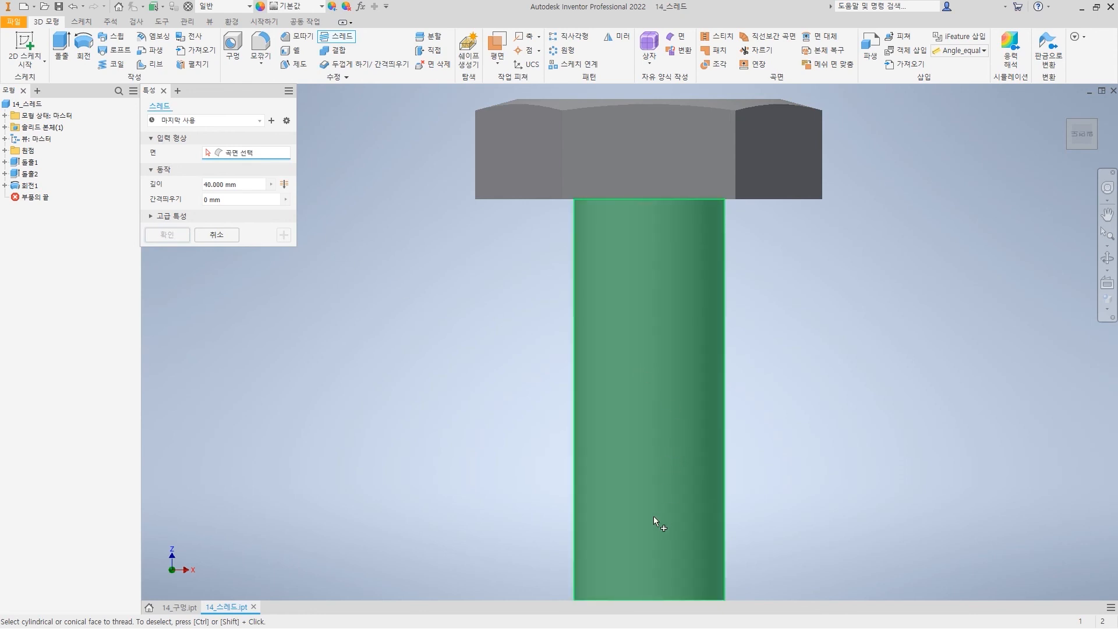
left_click(654, 516)
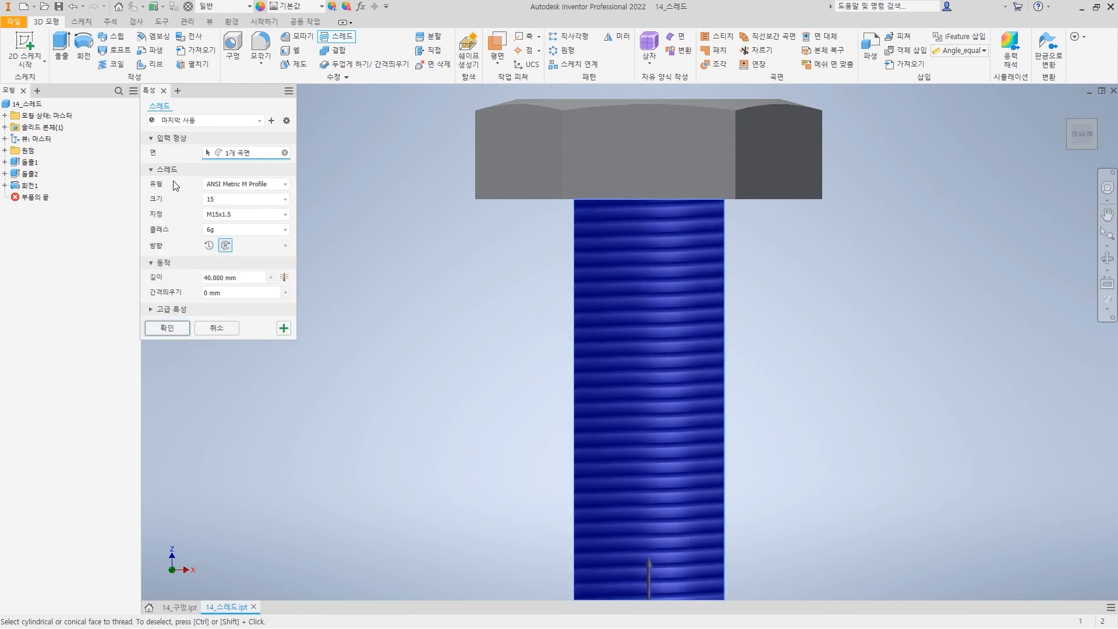
left_click(245, 185)
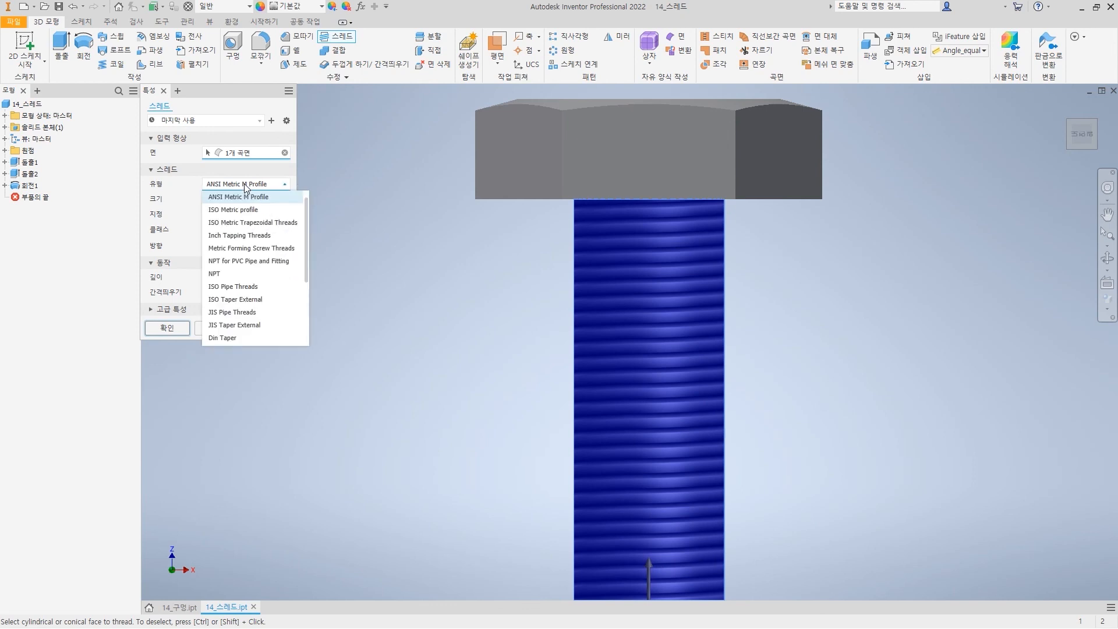
left_click(236, 210)
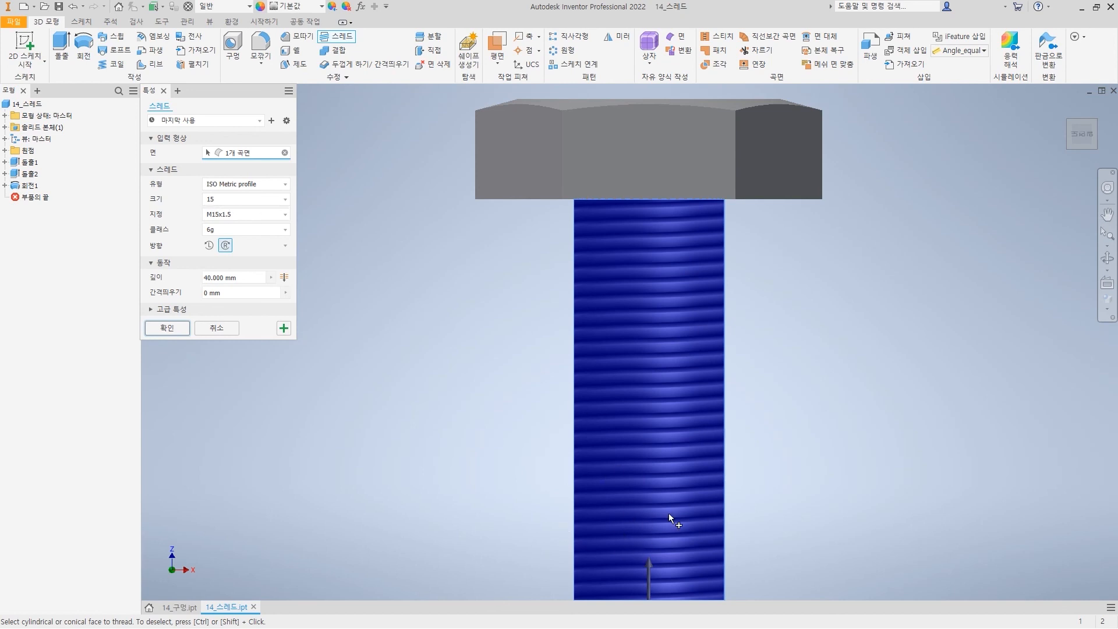
Try the M15x1 designation and left-hand direction for the size 15 thread, then restore M15x1.5 and right-hand.
left_click(242, 201)
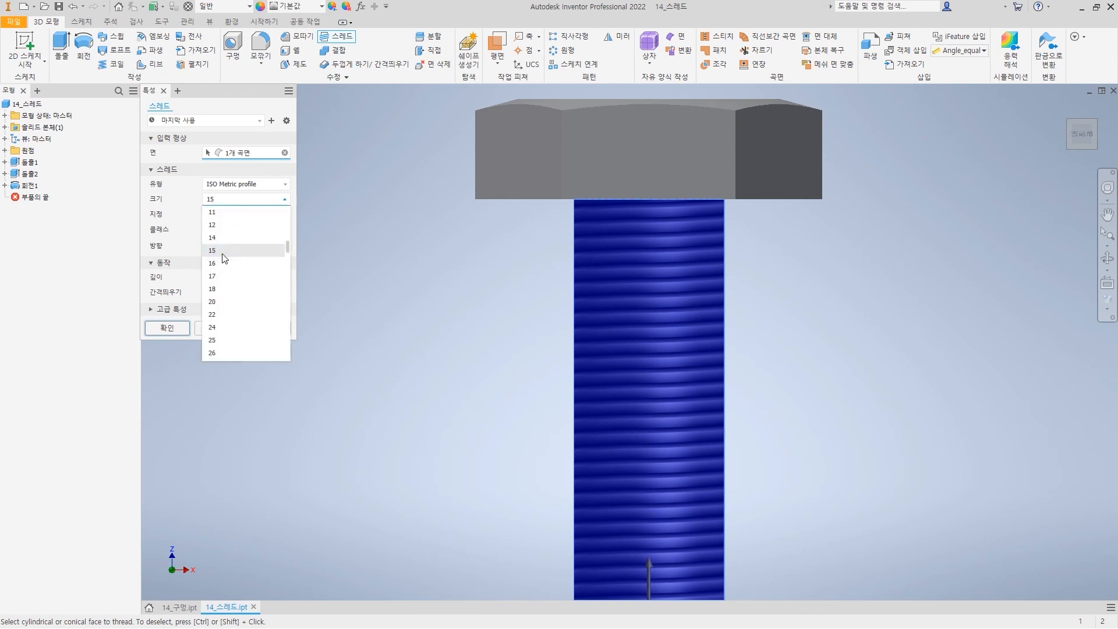
left_click(243, 201)
left_click(260, 202)
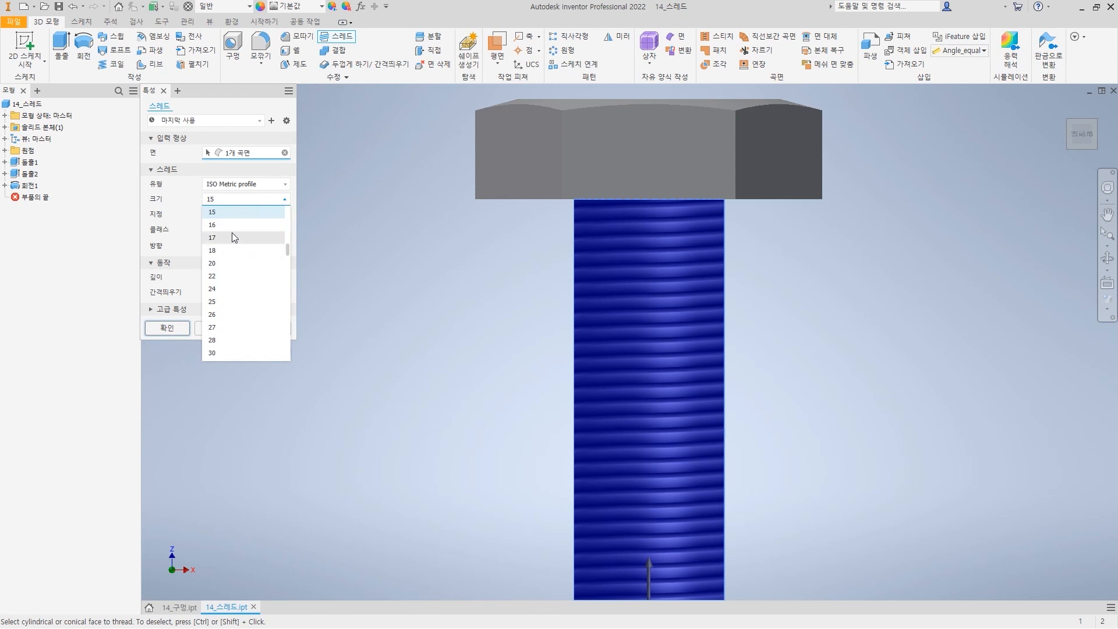
left_click(236, 212)
left_click(236, 215)
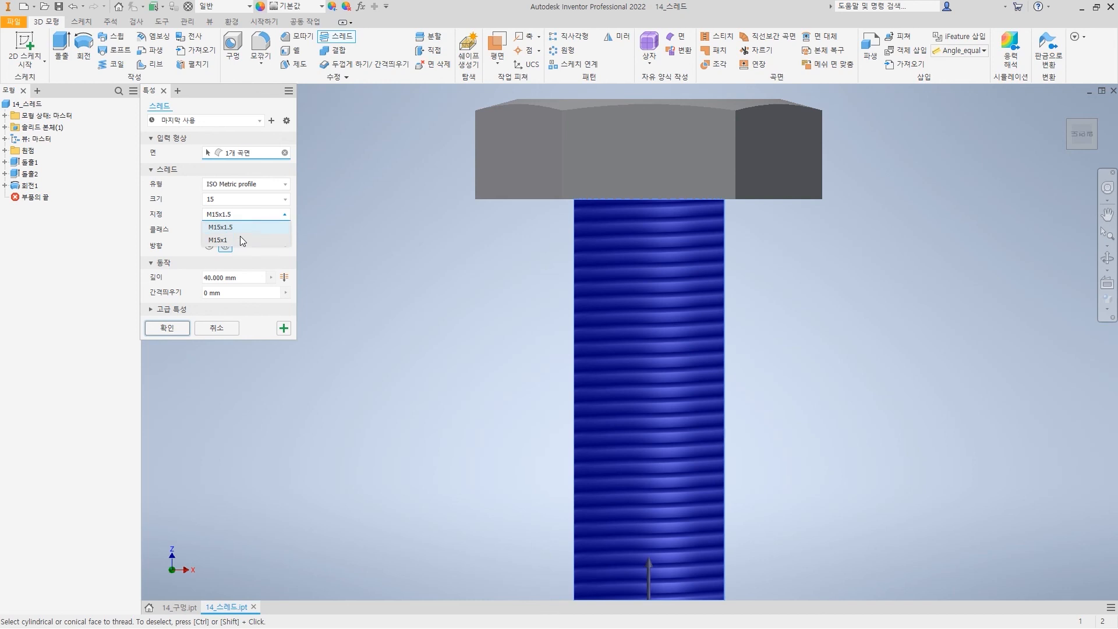
left_click(241, 237)
left_click(279, 214)
left_click(268, 224)
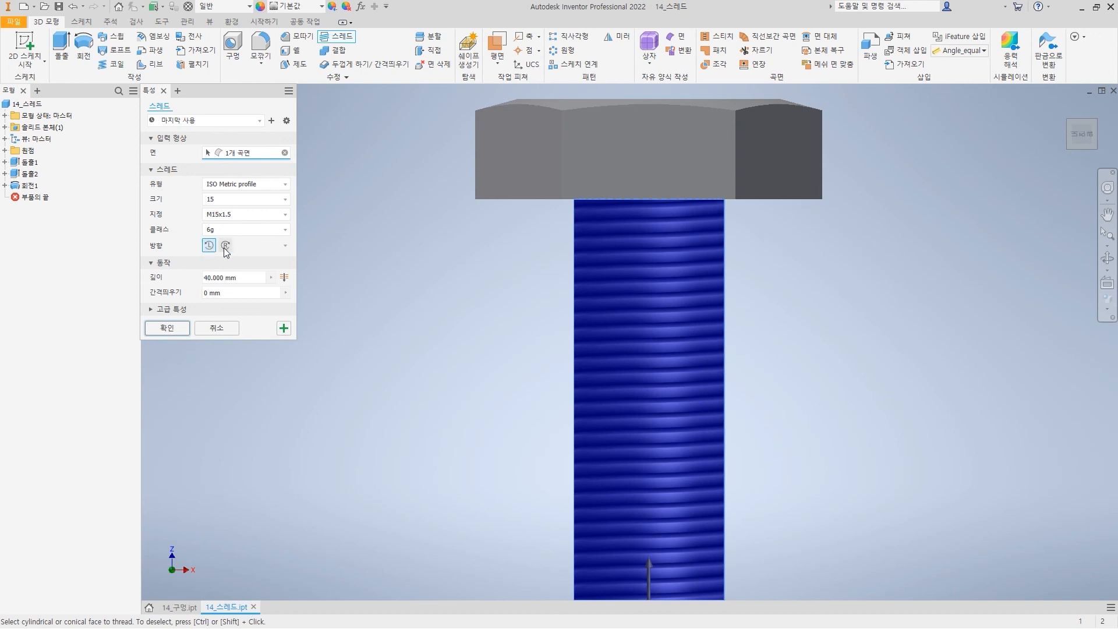
left_click(226, 245)
Create the shank thread with a 20 mm depth and 0 mm offset, after trying a 10 mm offset.
left_click(233, 277)
type("20")
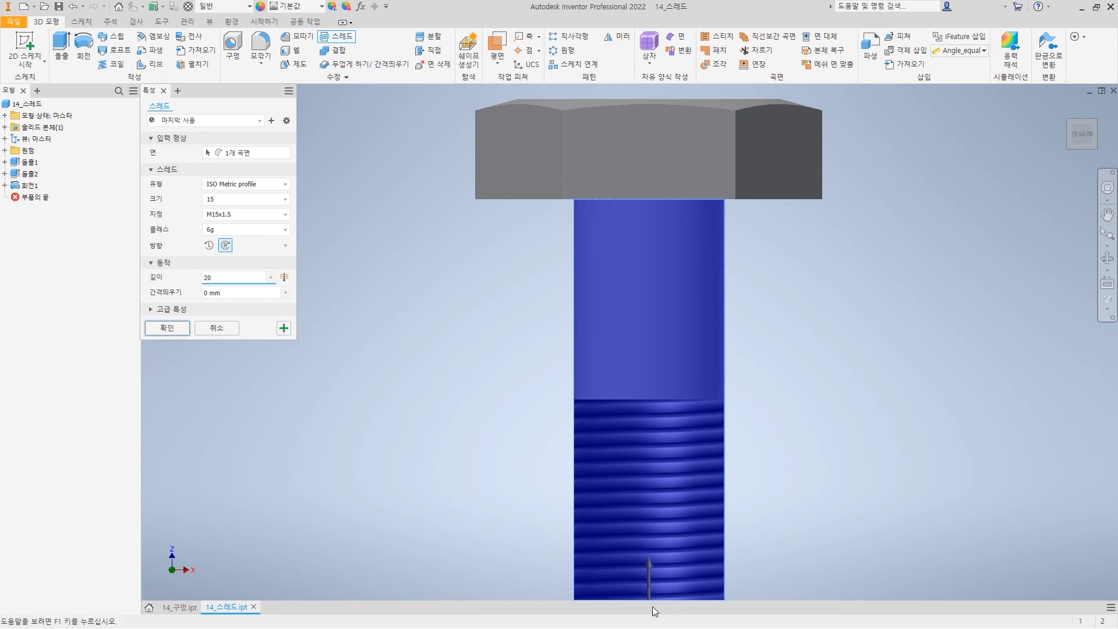
left_click(250, 293)
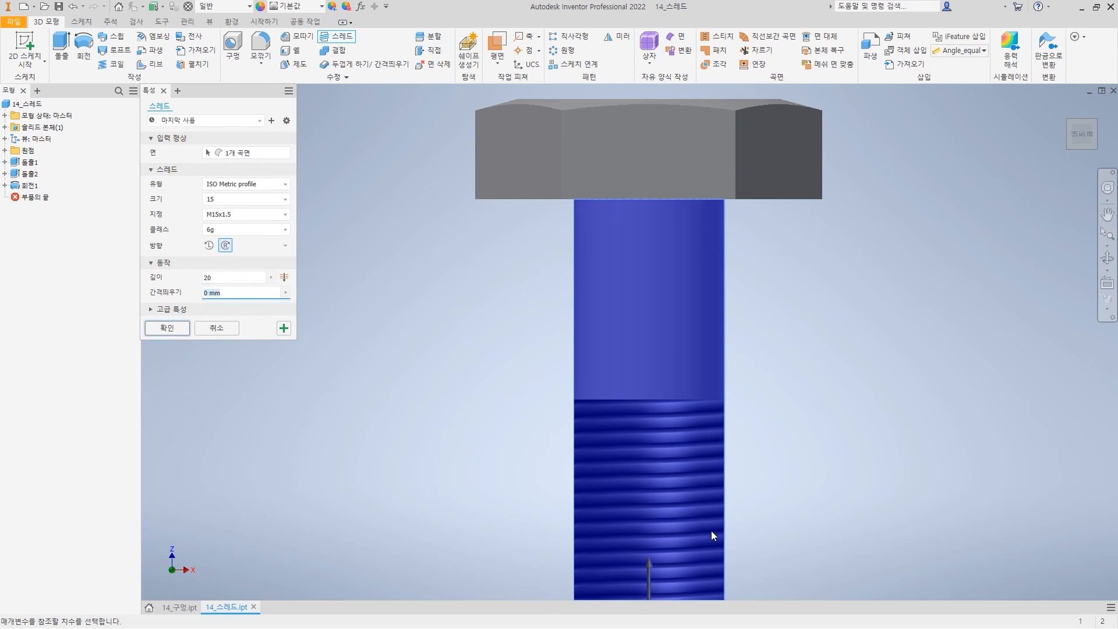
middle_click_drag(703, 536, 698, 493)
type("10")
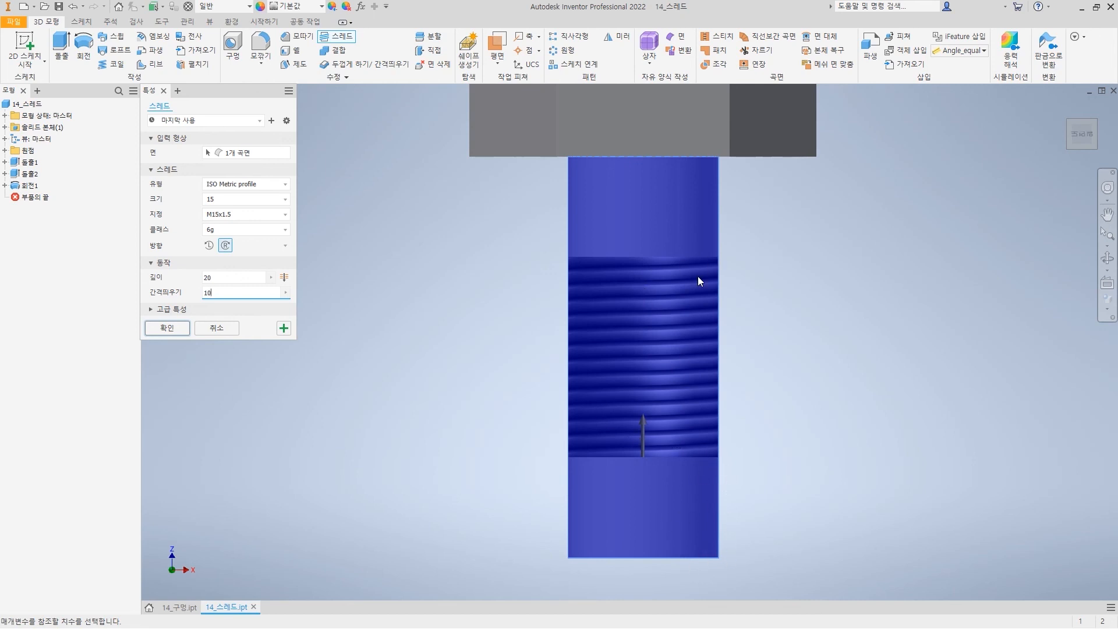
left_click_drag(254, 294, 138, 288)
type("0")
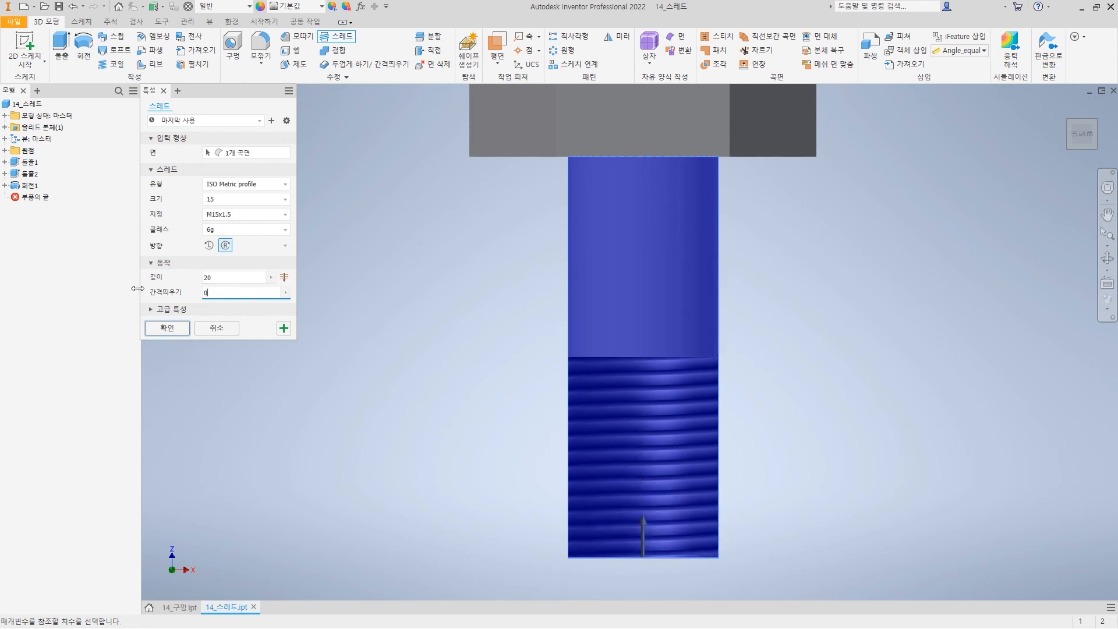
left_click(161, 329)
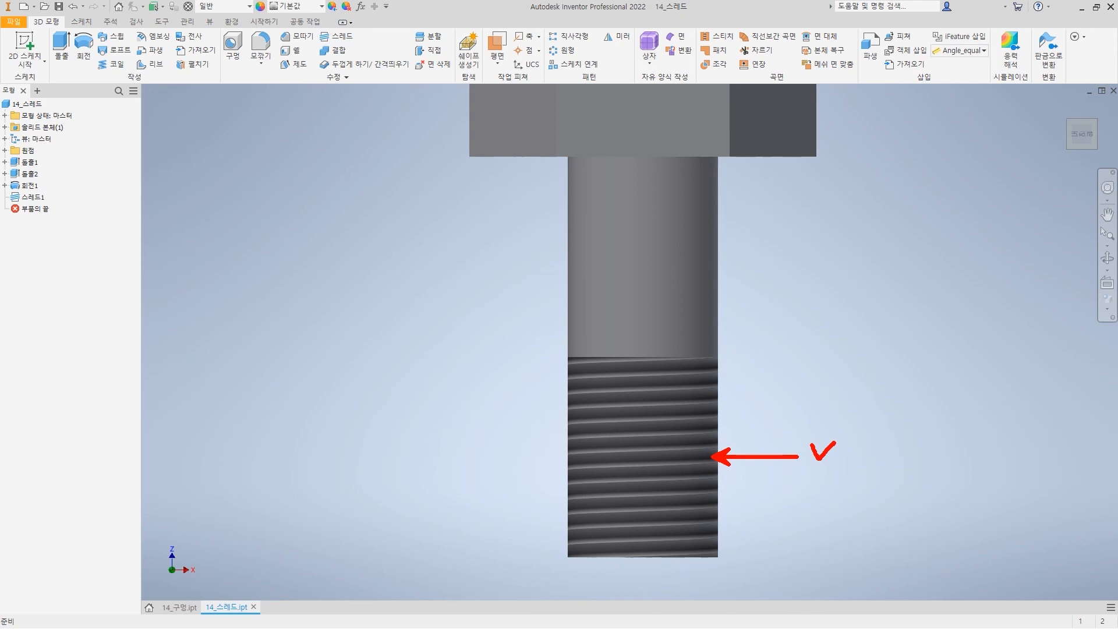
left_click_drag(749, 403, 773, 402)
mouse_move(218, 29)
left_mouse_down("ctrl")
mouse_move(245, 72)
mouse_move(234, 134)
mouse_move(271, 115)
left_mouse_up("ctrl")
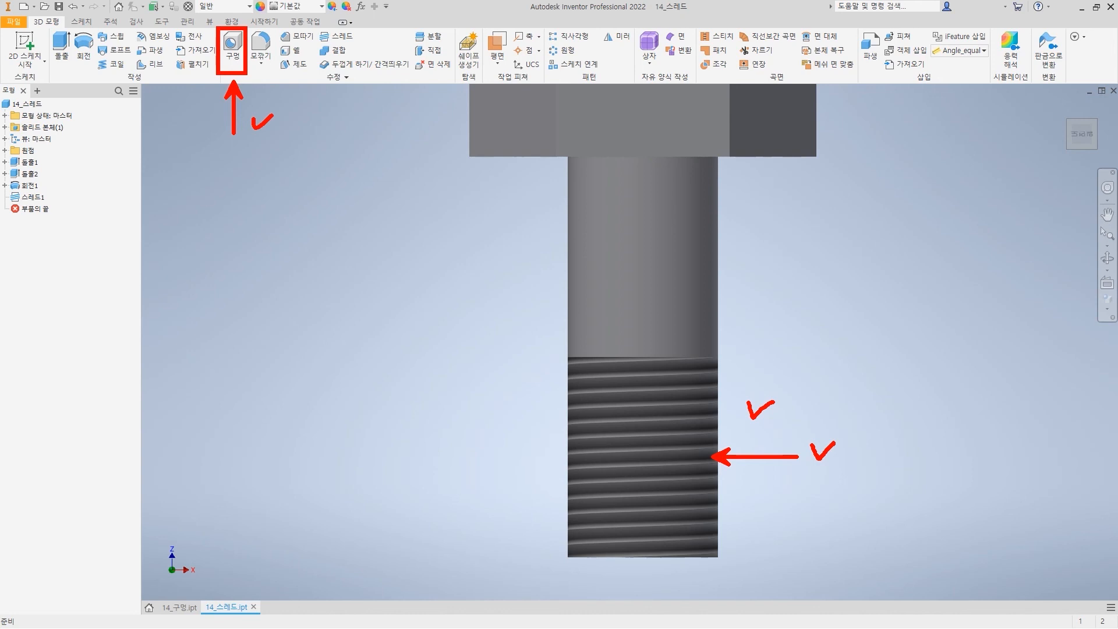
left_click_drag(653, 333, 680, 325)
left_click_drag(616, 531, 609, 527)
left_click_drag(699, 499, 727, 500)
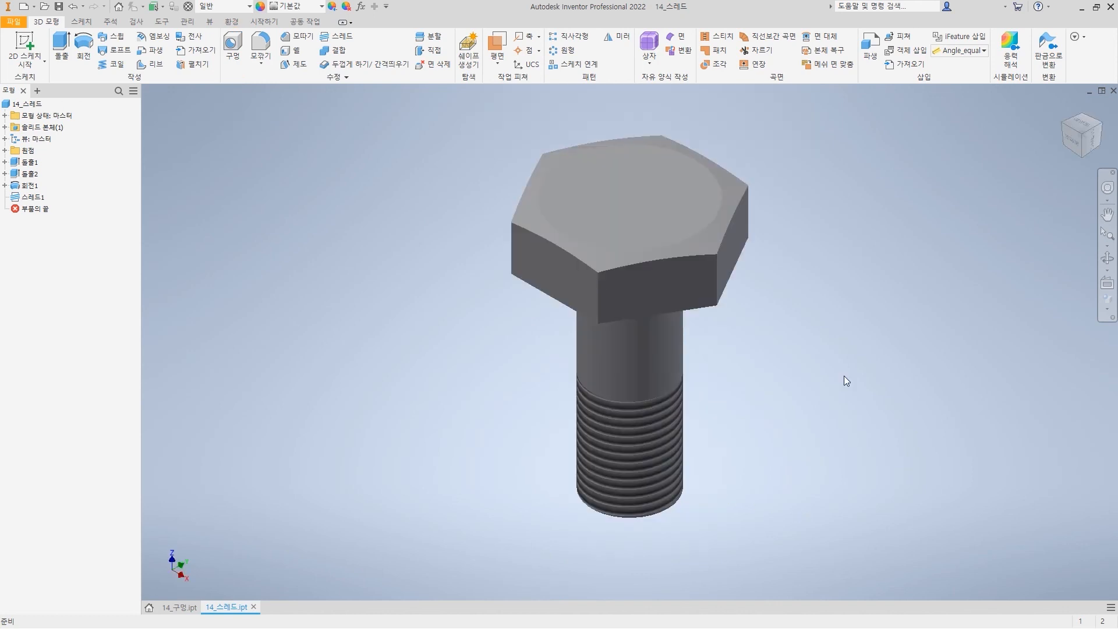